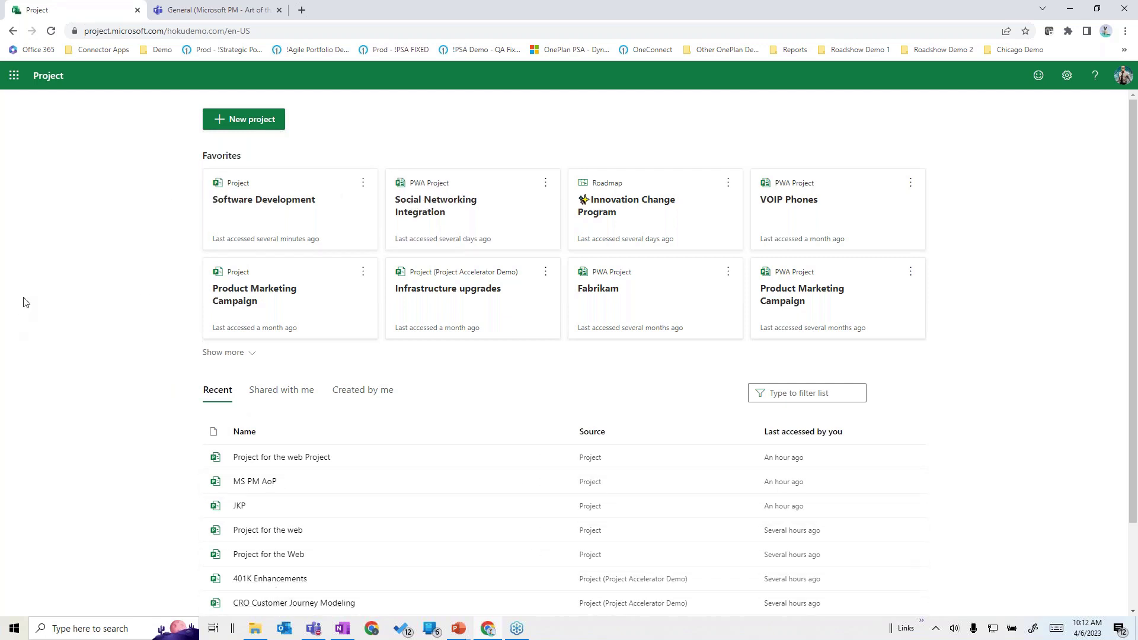
Create a new blank project and name it JKP2.
{"action": "left_click", "coordinate": [232, 121]}
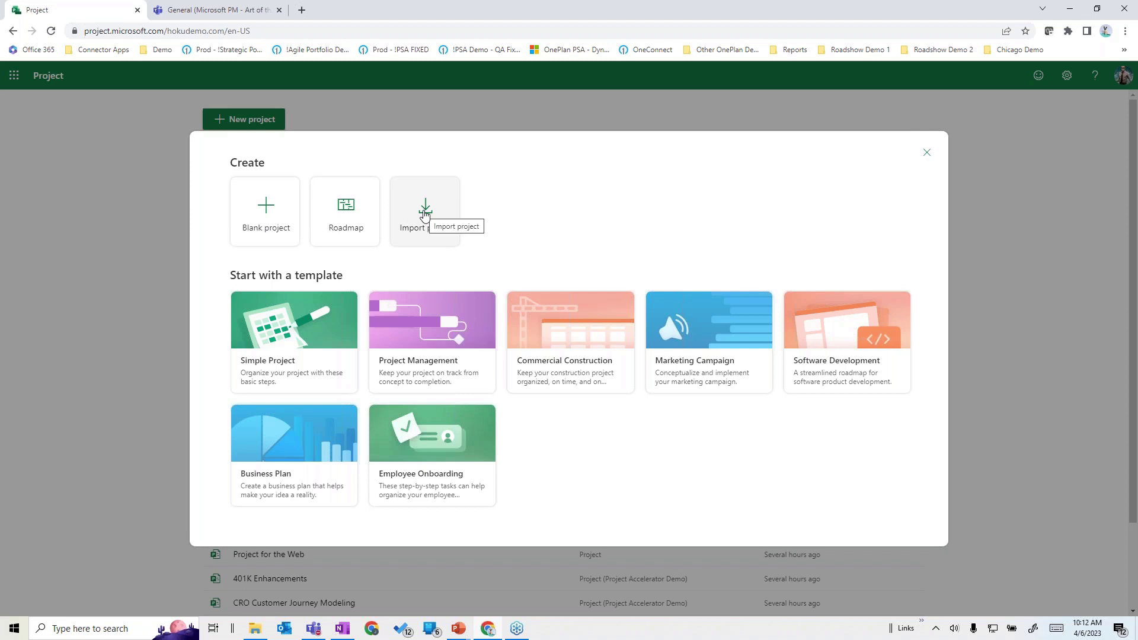
{"action": "left_click", "coordinate": [241, 214]}
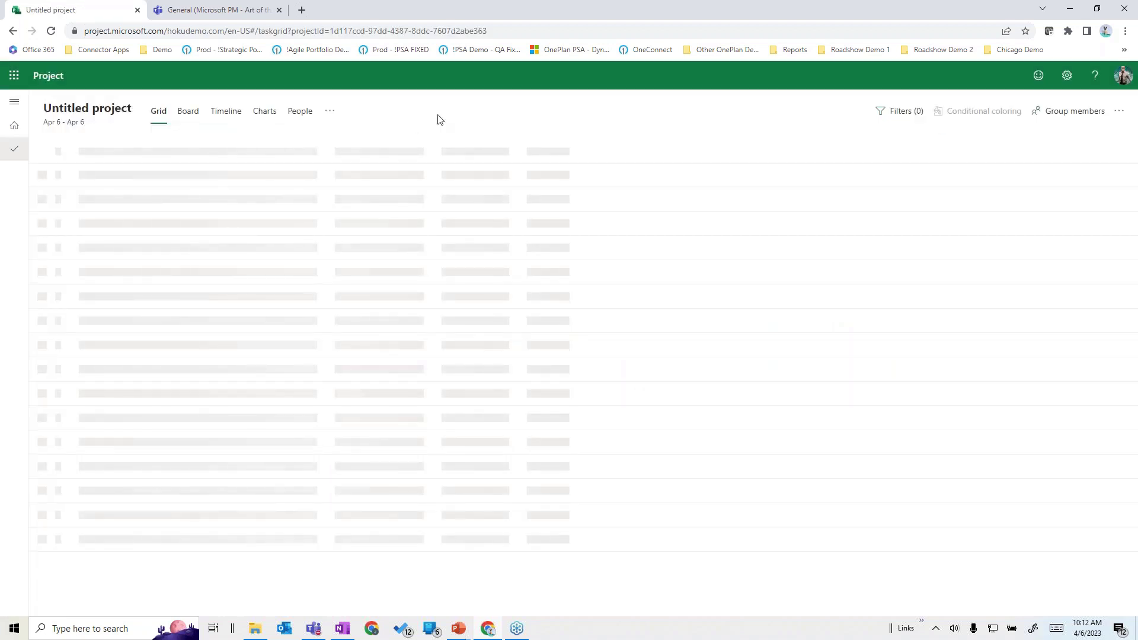
{"action": "left_click", "coordinate": [98, 109]}
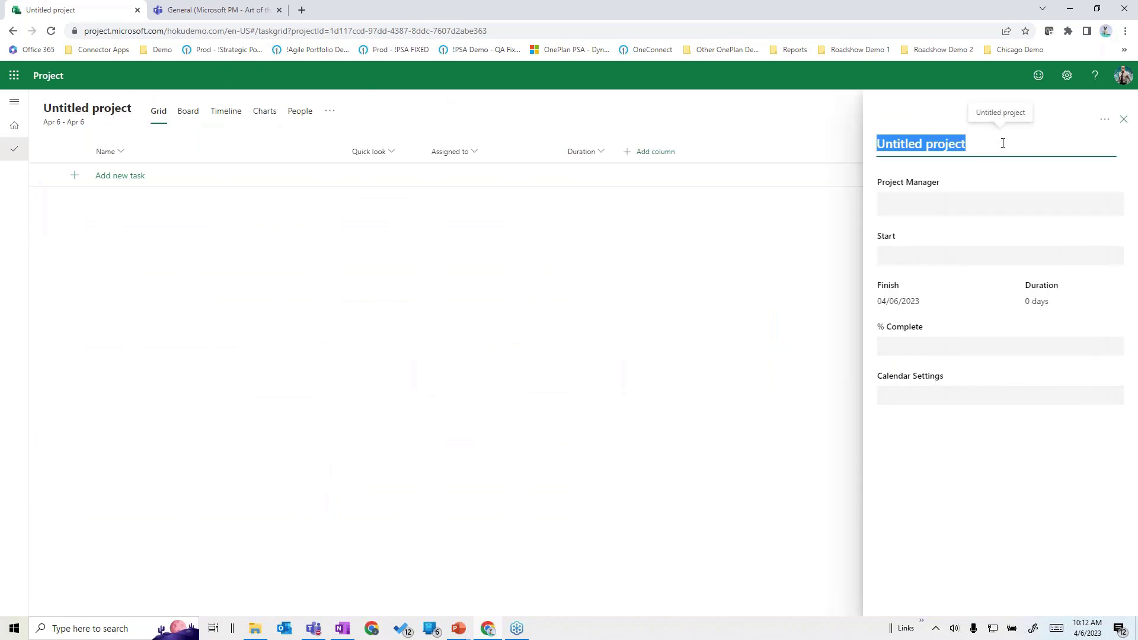
{"action": "type", "text": "JKP2"}
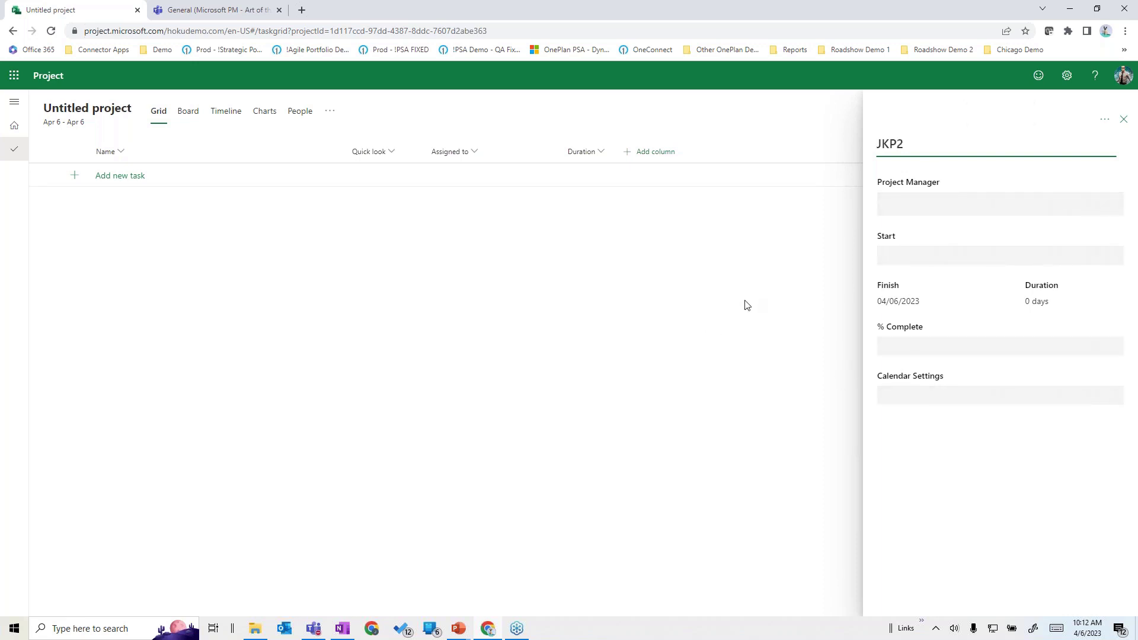
{"action": "key", "text": "Tab"}
{"action": "left_click", "coordinate": [1109, 122]}
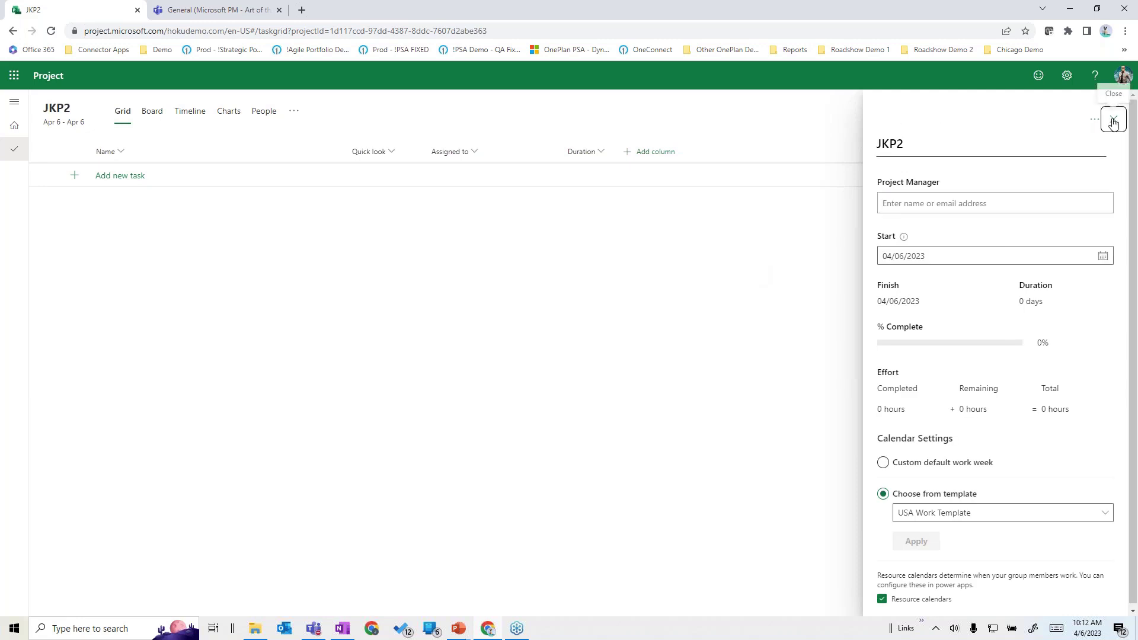
Add three tasks to the project named Design, Build and Test.
{"action": "left_click", "coordinate": [146, 176]}
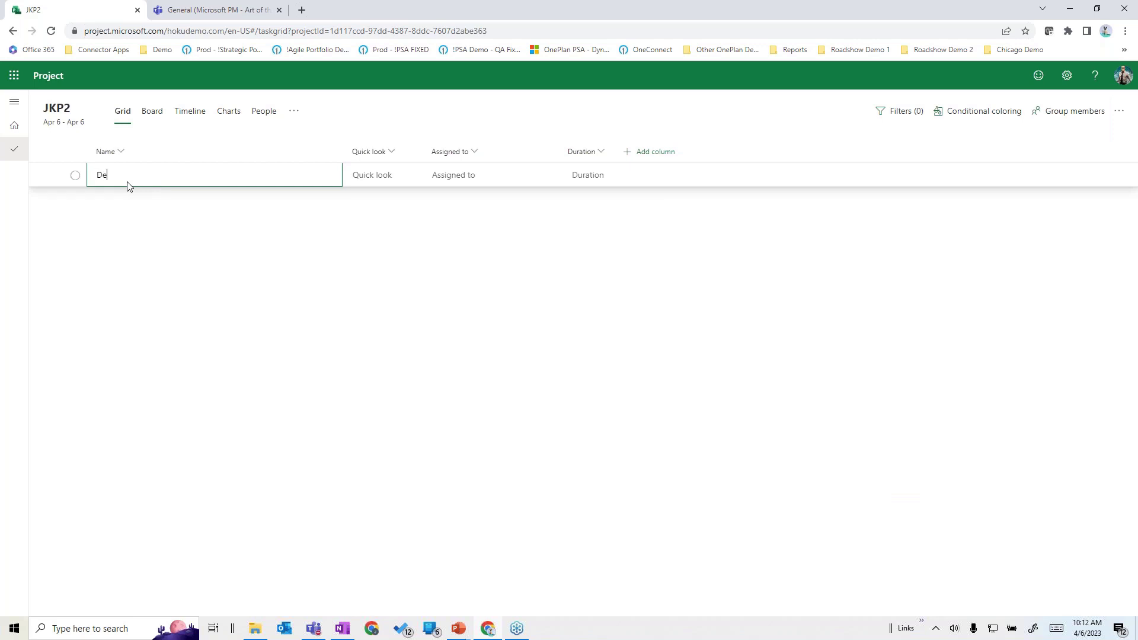
{"action": "type", "text": "Design"}
{"action": "key", "text": "Return"}
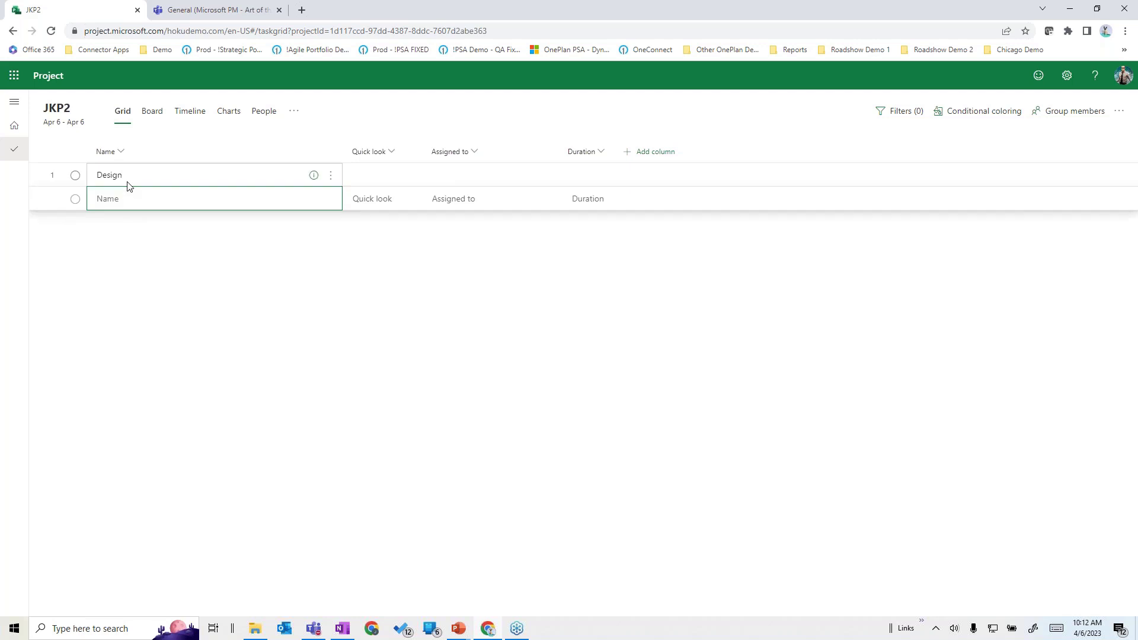
{"action": "type", "text": "Build"}
{"action": "key", "text": "Return"}
{"action": "type", "text": "e"}
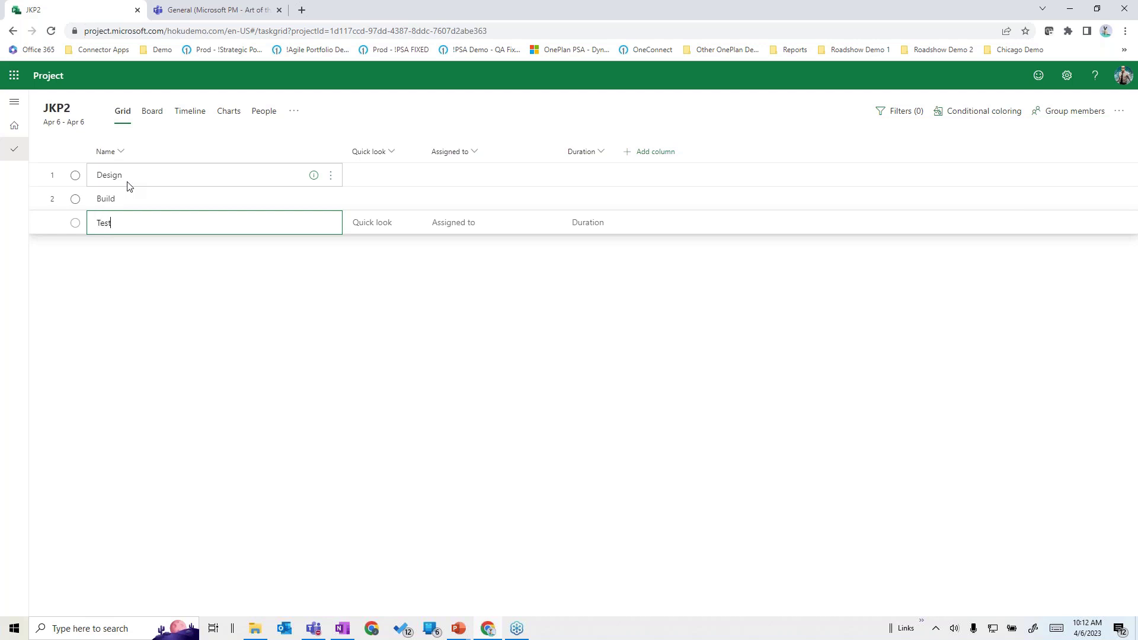
{"action": "type", "text": "st"}
{"action": "key", "text": "Return"}
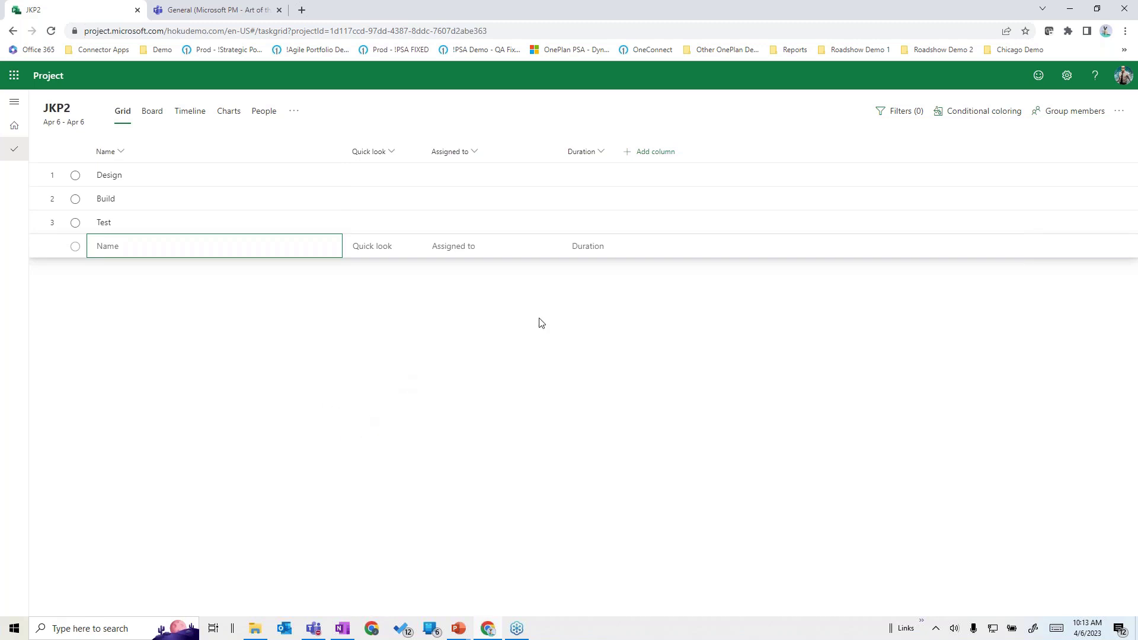
Set the task durations to 5 days for Design, 10 days for Build and 5 days for Test.
{"action": "left_click", "coordinate": [579, 182]}
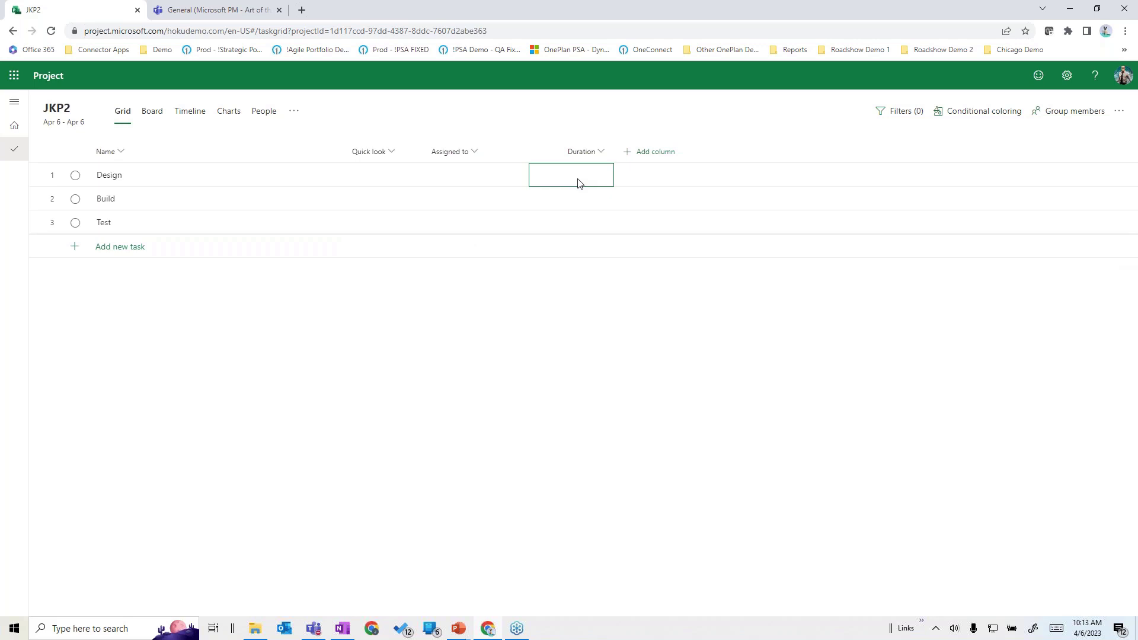
{"action": "type", "text": "5"}
{"action": "key", "text": "Return"}
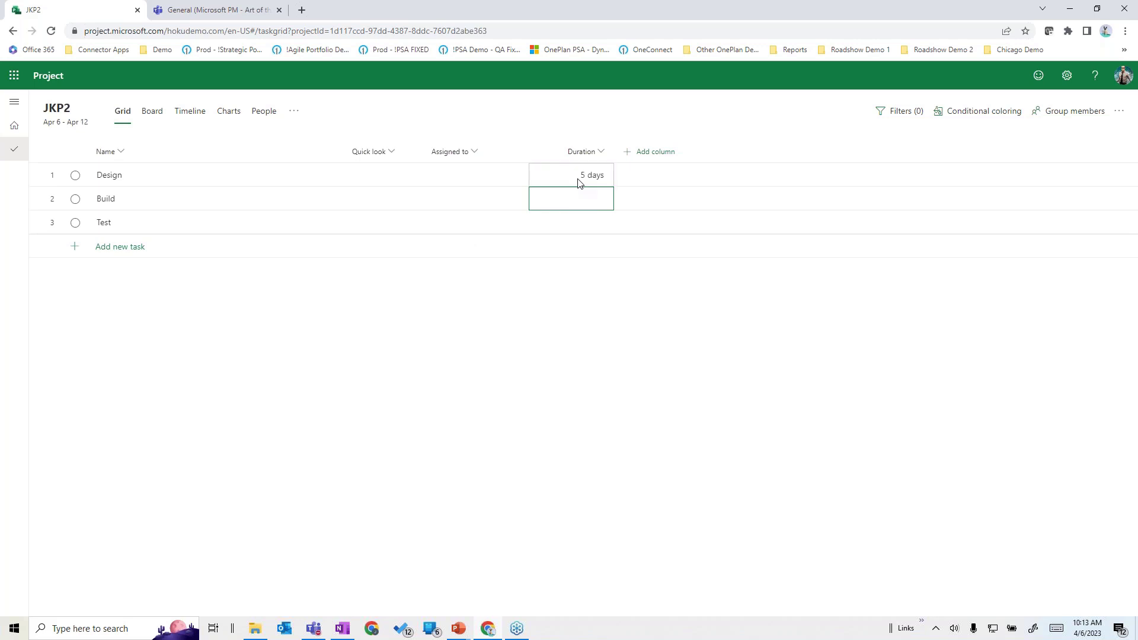
{"action": "type", "text": "10"}
{"action": "key", "text": "Return"}
{"action": "type", "text": "5"}
{"action": "key", "text": "Return"}
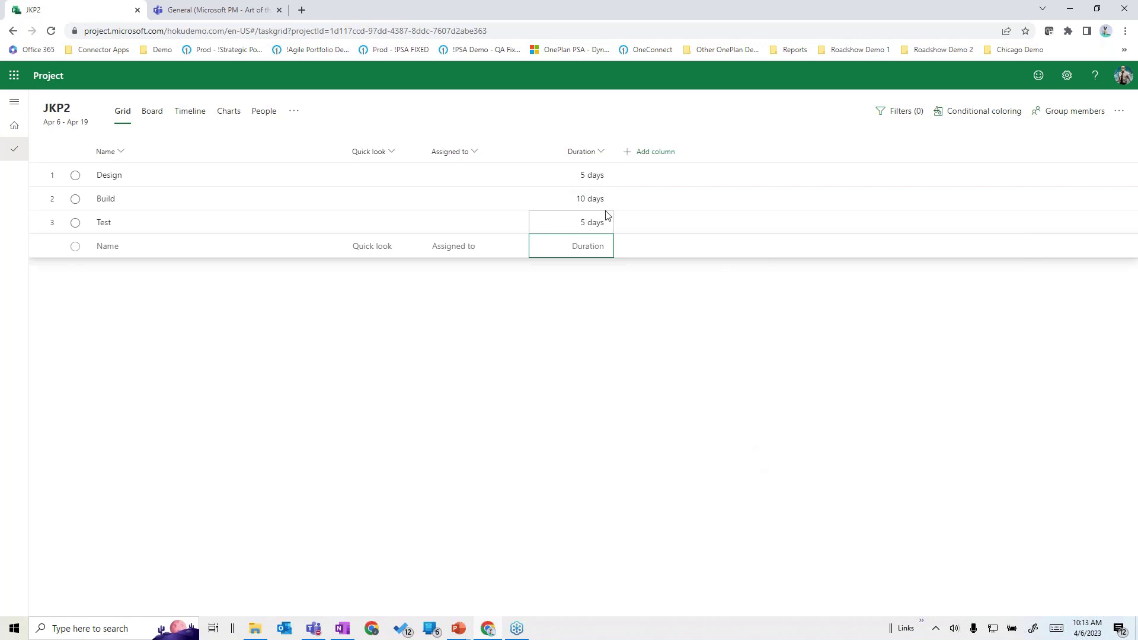
Add the Start and Finish columns to the task grid.
{"action": "left_click", "coordinate": [635, 153]}
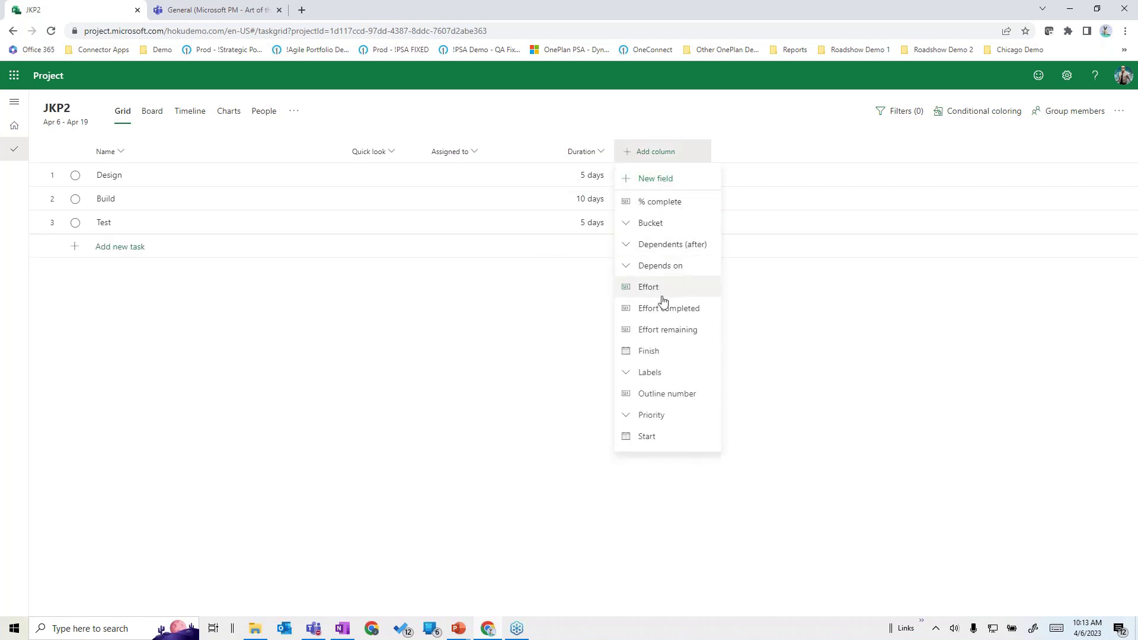
{"action": "left_click", "coordinate": [649, 437]}
{"action": "left_click", "coordinate": [720, 155]}
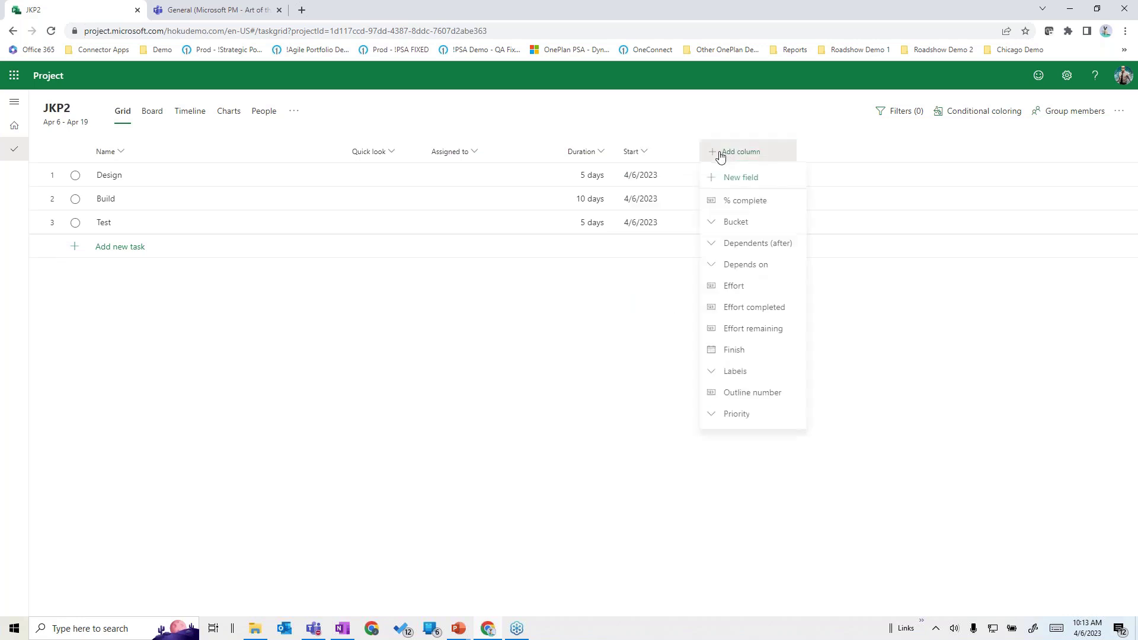
{"action": "left_click", "coordinate": [736, 353]}
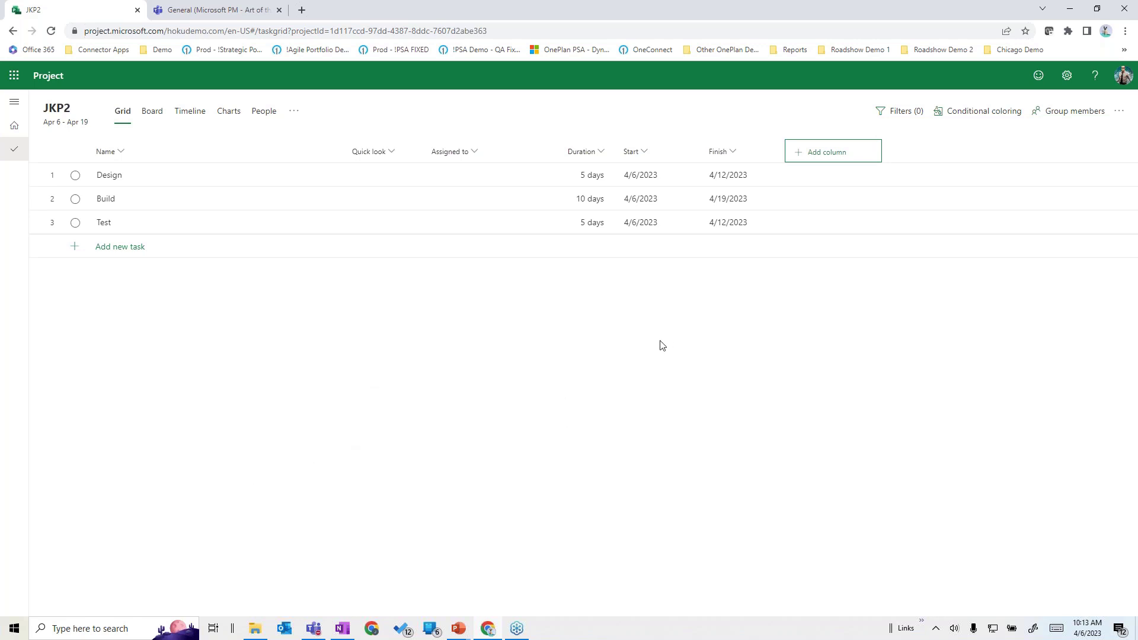
Review the options for creating a group, but add the project to the existing private group EPMO instead.
{"action": "left_click", "coordinate": [1104, 119]}
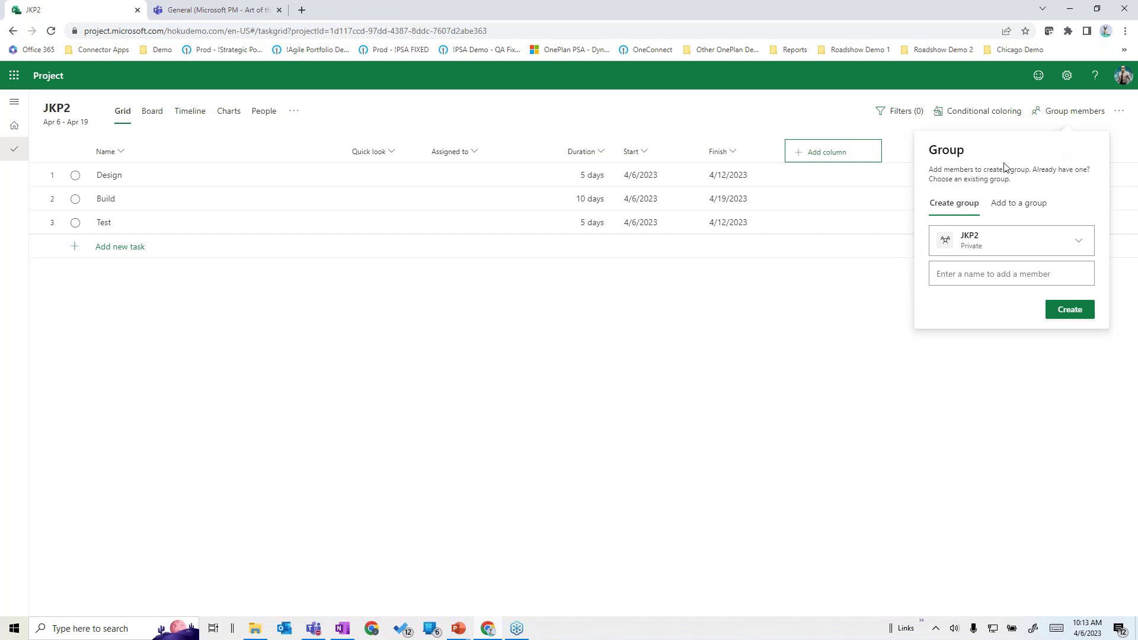
{"action": "left_click", "coordinate": [1076, 243]}
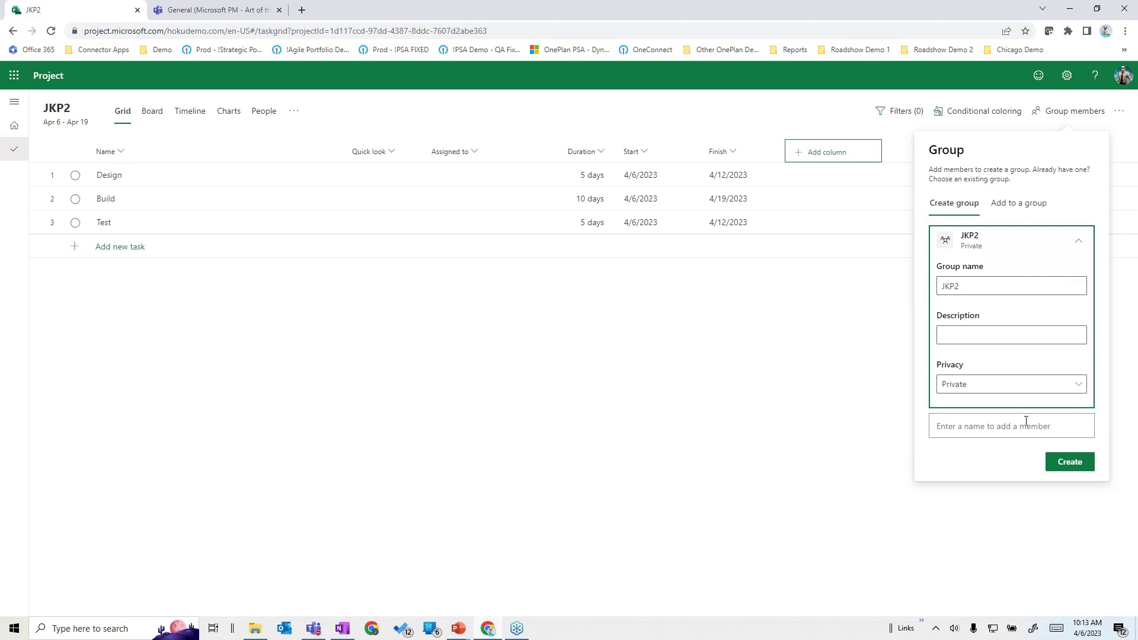
{"action": "left_click", "coordinate": [1011, 207]}
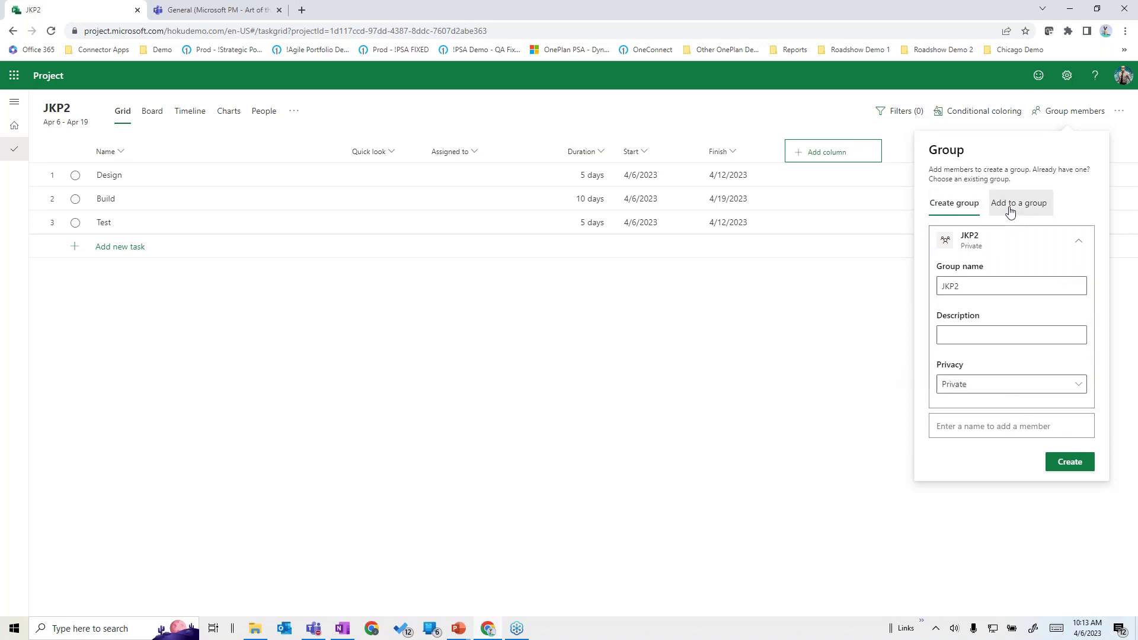
{"action": "left_click", "coordinate": [1077, 244]}
{"action": "scroll", "coordinate": [996, 394], "scroll_direction": "down", "scroll_amount": 4}
{"action": "scroll", "coordinate": [996, 394], "scroll_direction": "down", "scroll_amount": 5}
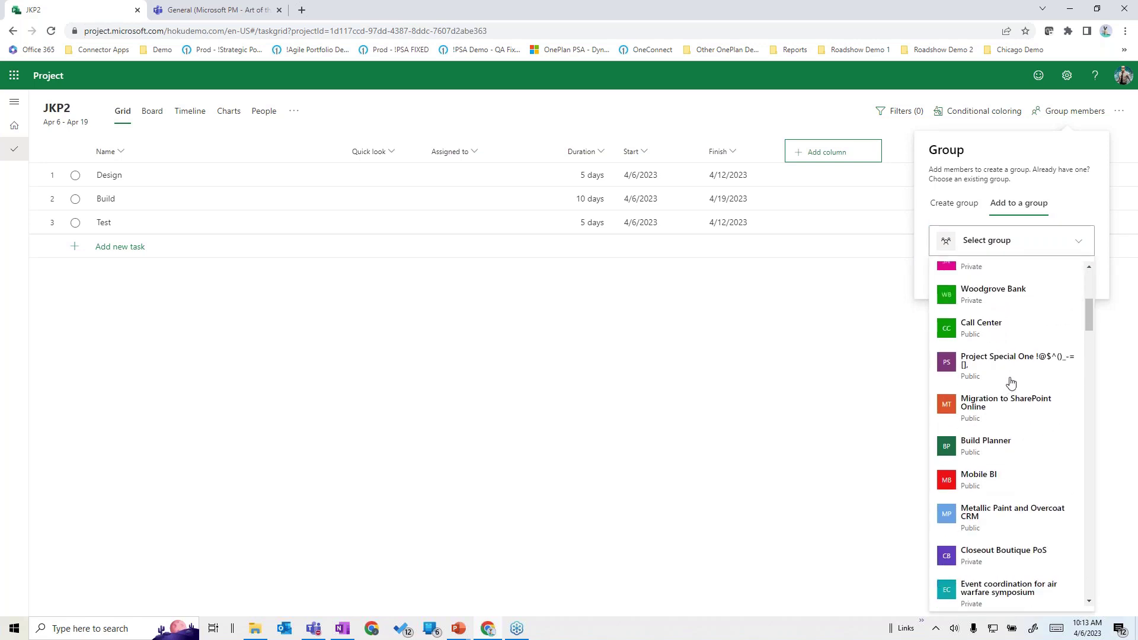
{"action": "scroll", "coordinate": [1005, 380], "scroll_direction": "down", "scroll_amount": 8}
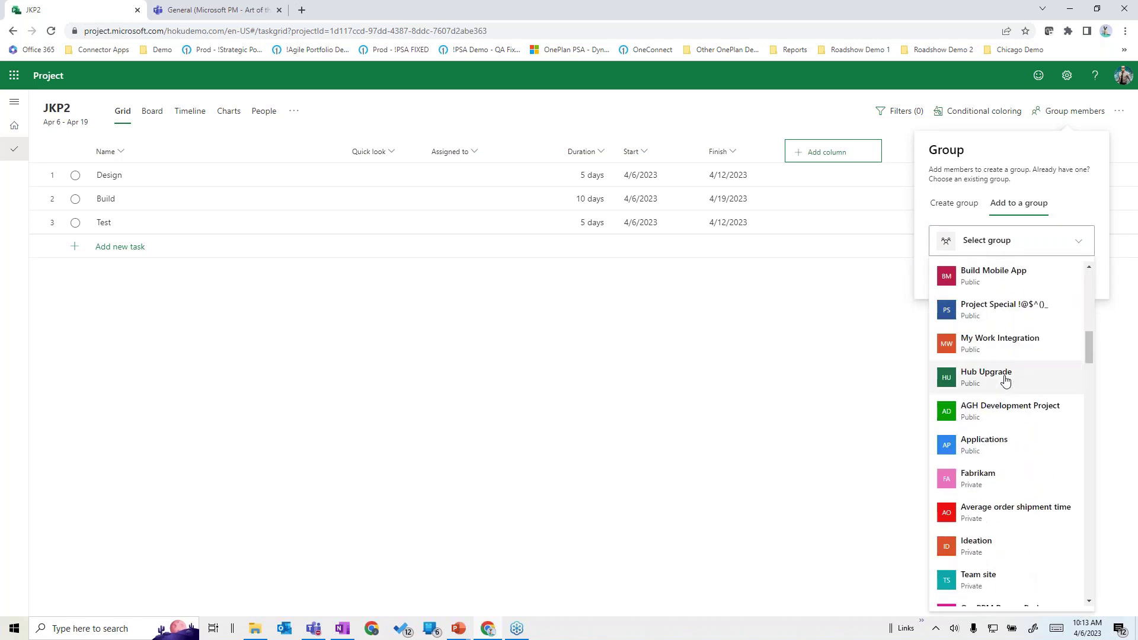
{"action": "scroll", "coordinate": [1004, 381], "scroll_direction": "down", "scroll_amount": 7}
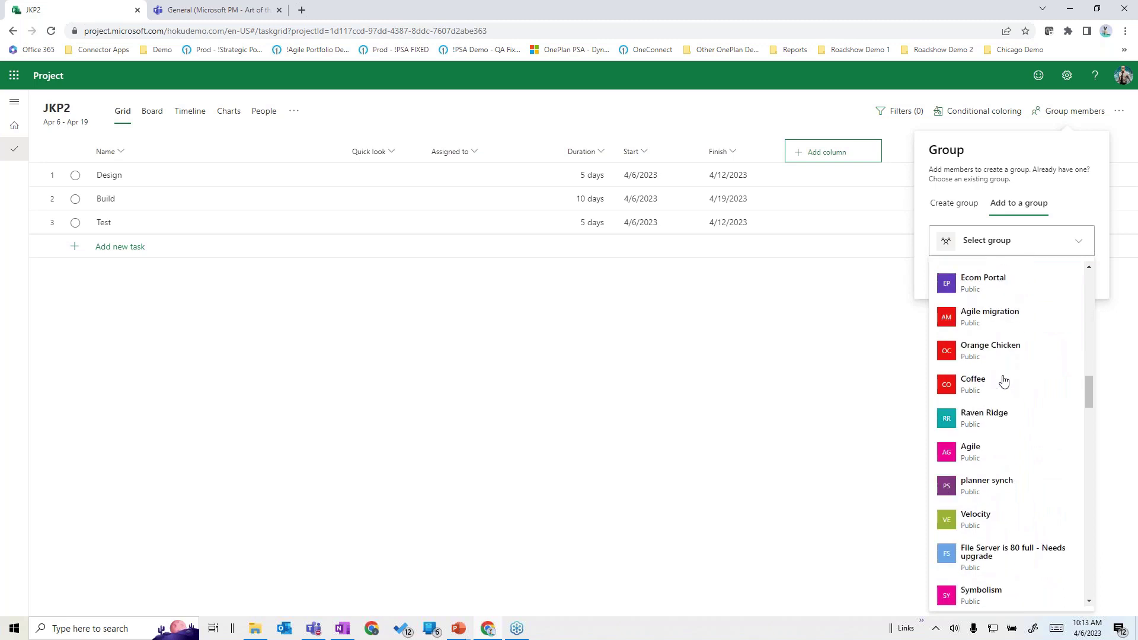
{"action": "scroll", "coordinate": [1001, 380], "scroll_direction": "down", "scroll_amount": 8}
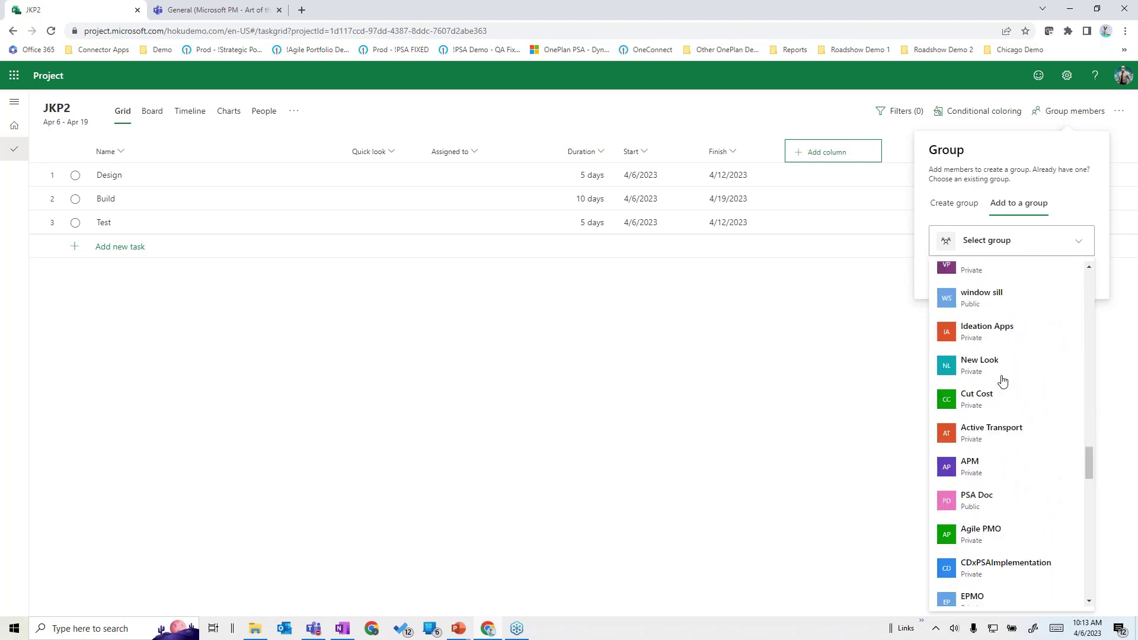
{"action": "left_click", "coordinate": [972, 424]}
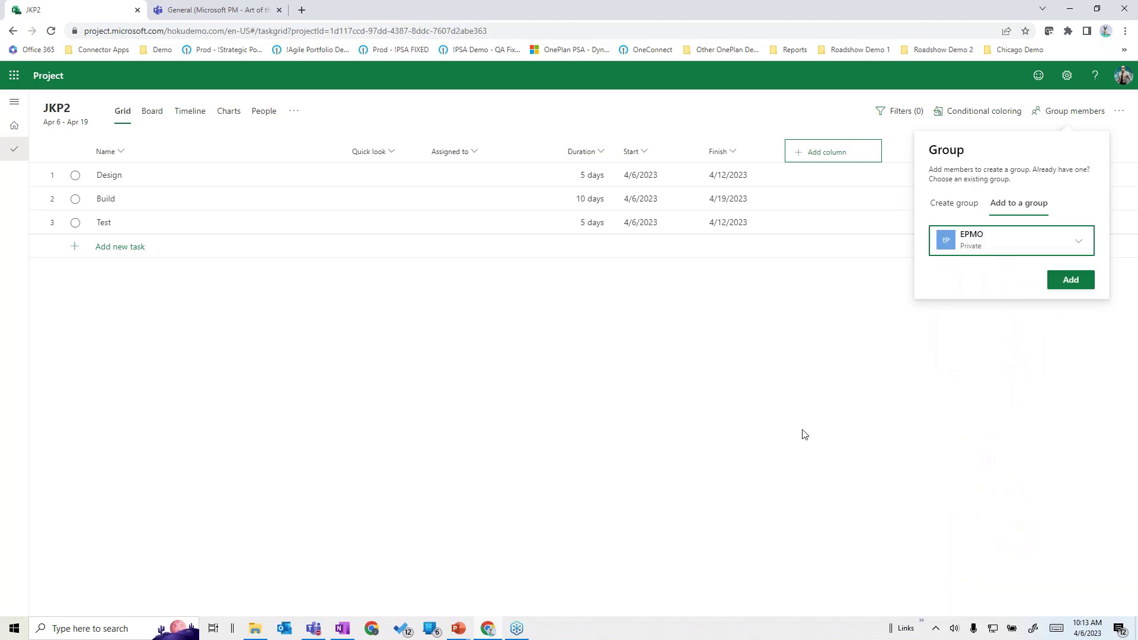
{"action": "left_click", "coordinate": [1070, 281]}
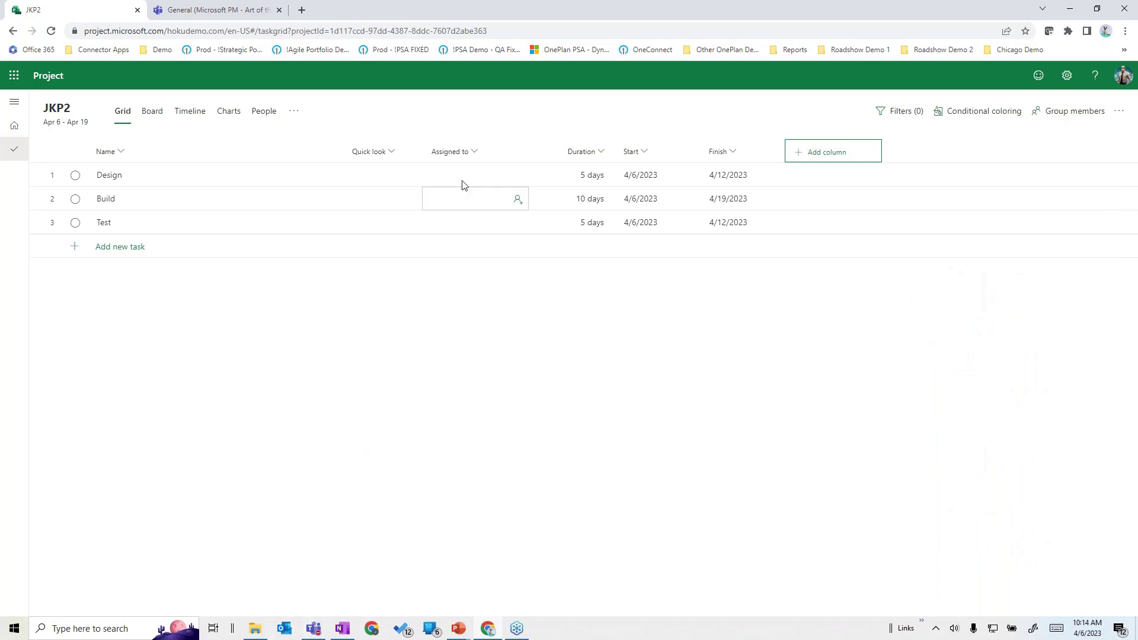
Assign a different group member to each of the Design, Build and Test tasks.
{"action": "left_click", "coordinate": [485, 178]}
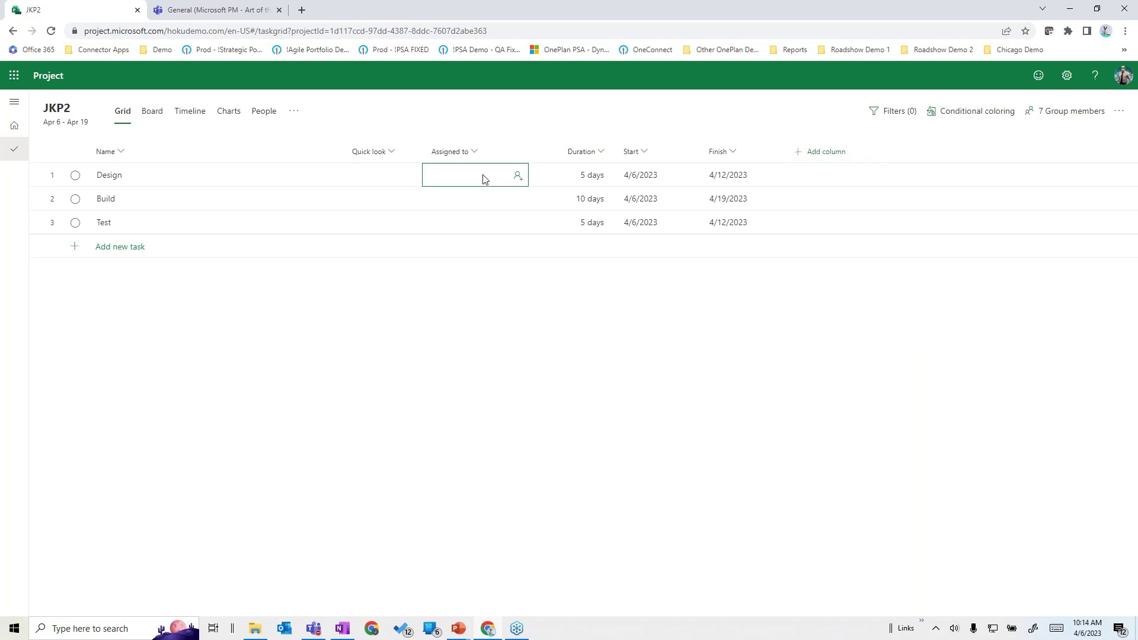
{"action": "left_click", "coordinate": [519, 178]}
{"action": "left_click", "coordinate": [483, 249]}
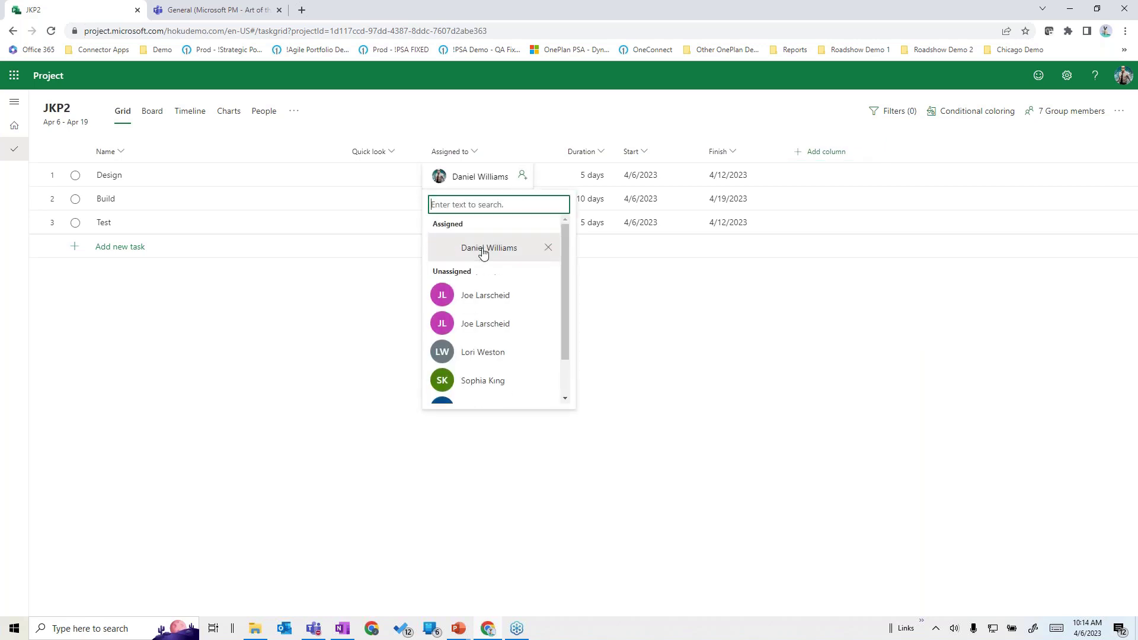
{"action": "left_click", "coordinate": [517, 200]}
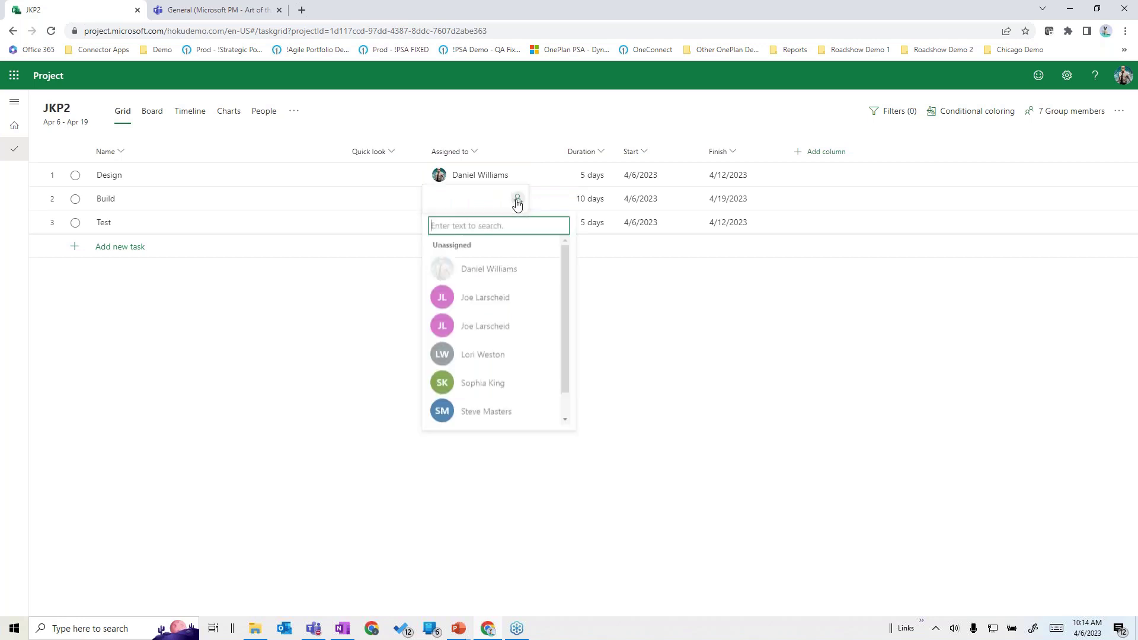
{"action": "left_click", "coordinate": [489, 415]}
{"action": "left_click", "coordinate": [517, 223]}
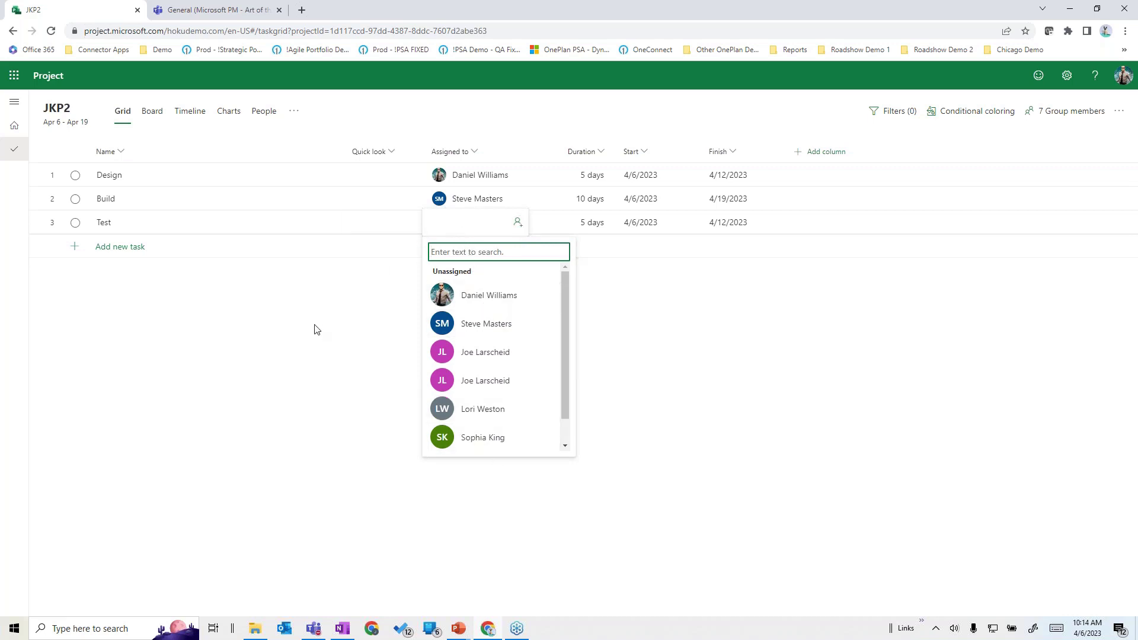
{"action": "left_click", "coordinate": [481, 409]}
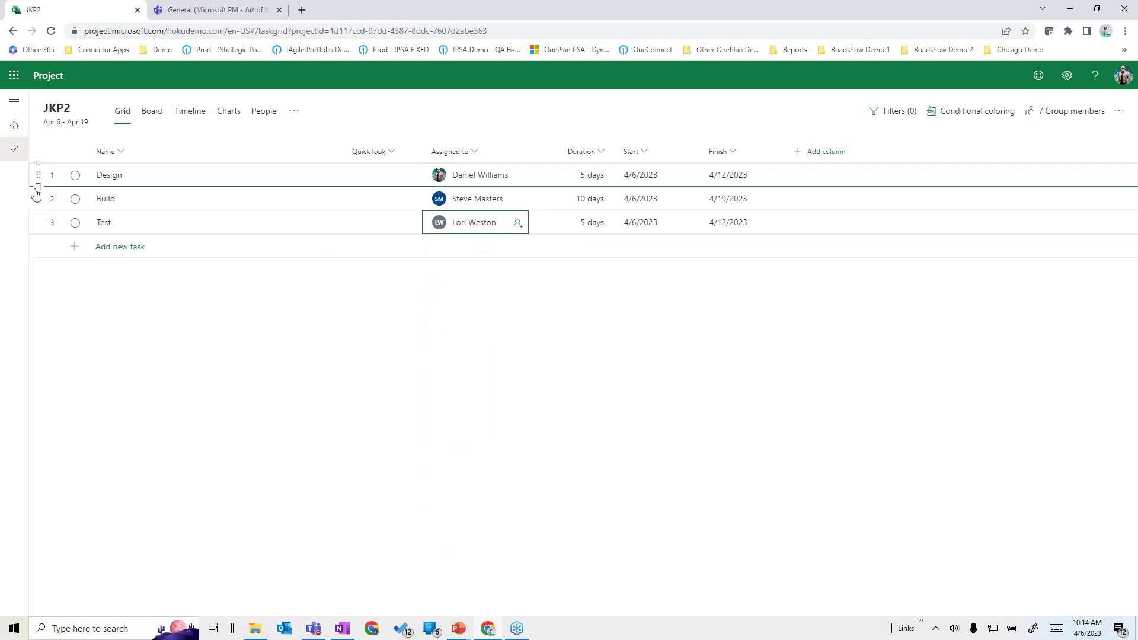
Link the Design, Build and Test tasks in sequence with dependencies and show the schedule in the Timeline view.
{"action": "left_click", "coordinate": [38, 185]}
{"action": "left_click", "coordinate": [37, 204], "text": "shift"}
{"action": "left_click", "coordinate": [37, 223], "text": "shift"}
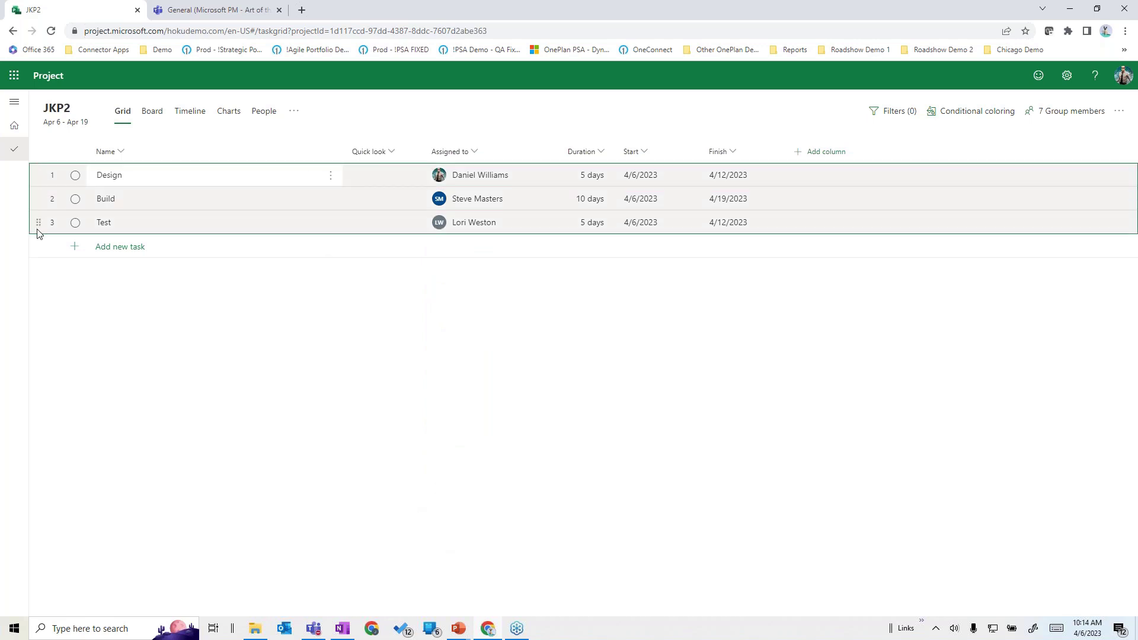
{"action": "left_click", "coordinate": [331, 176]}
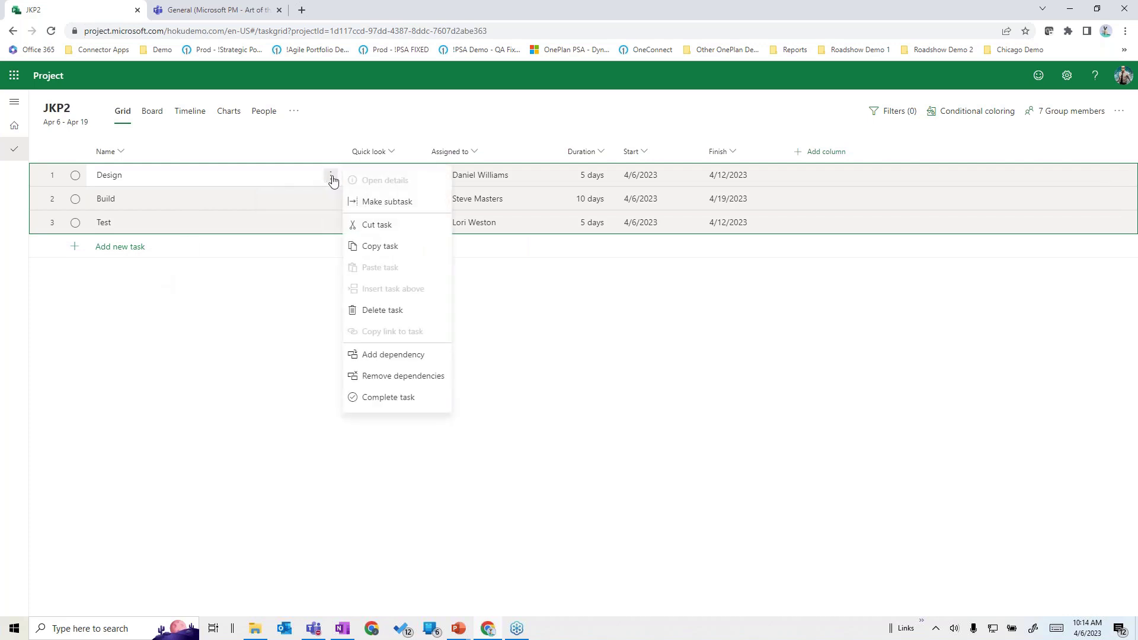
{"action": "left_click", "coordinate": [394, 354]}
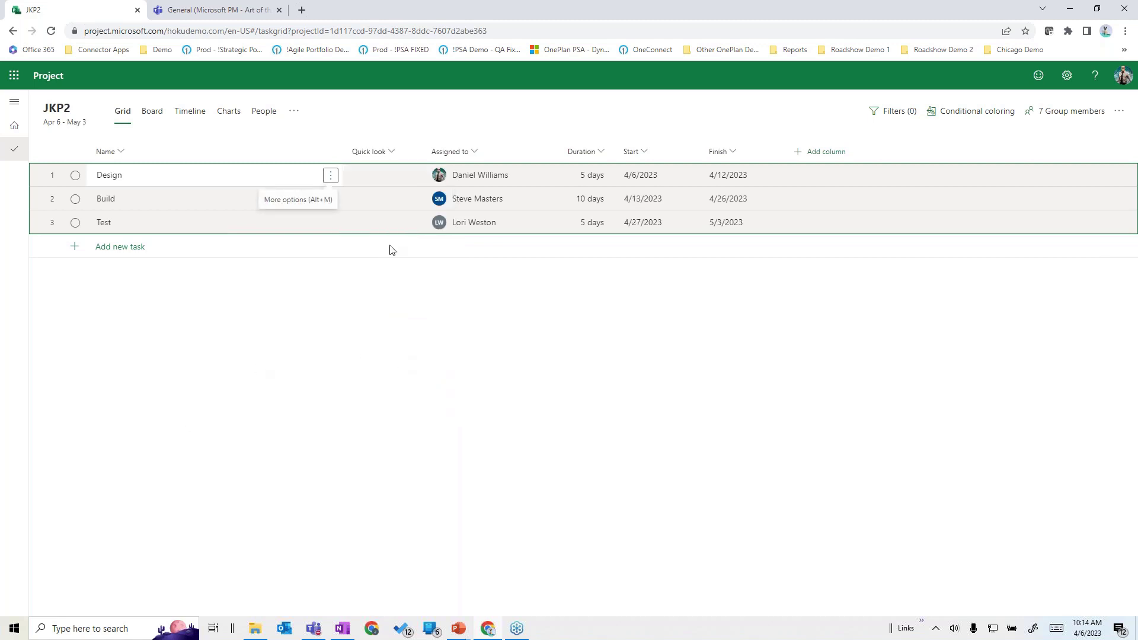
{"action": "left_click", "coordinate": [190, 112]}
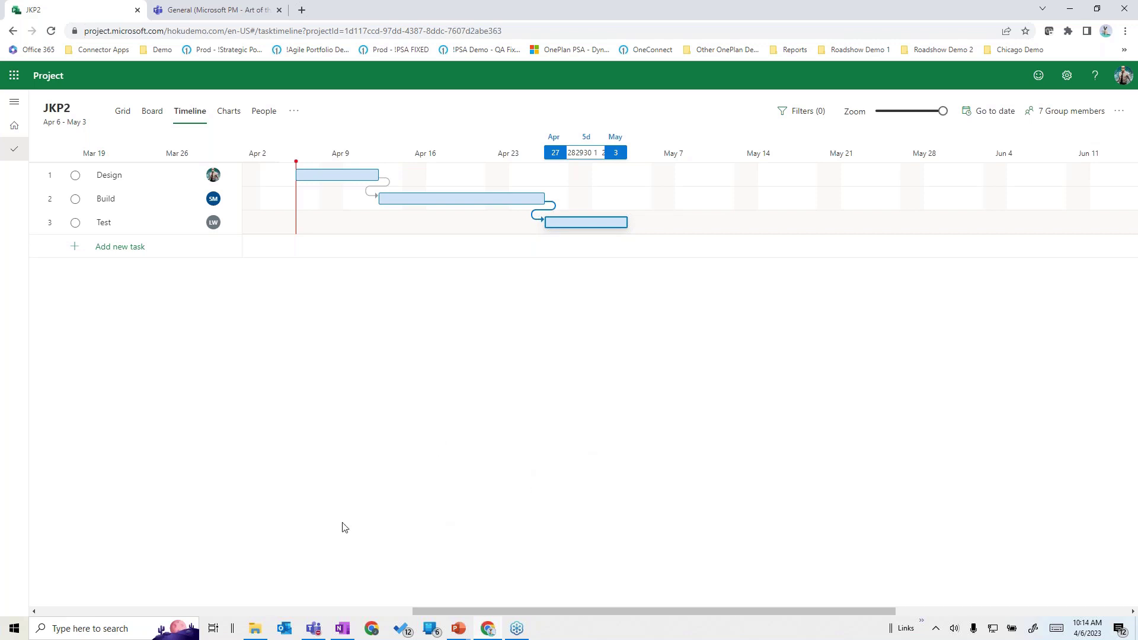
Return to the project home page and open the favorite project Software Development.
{"action": "left_click", "coordinate": [52, 76]}
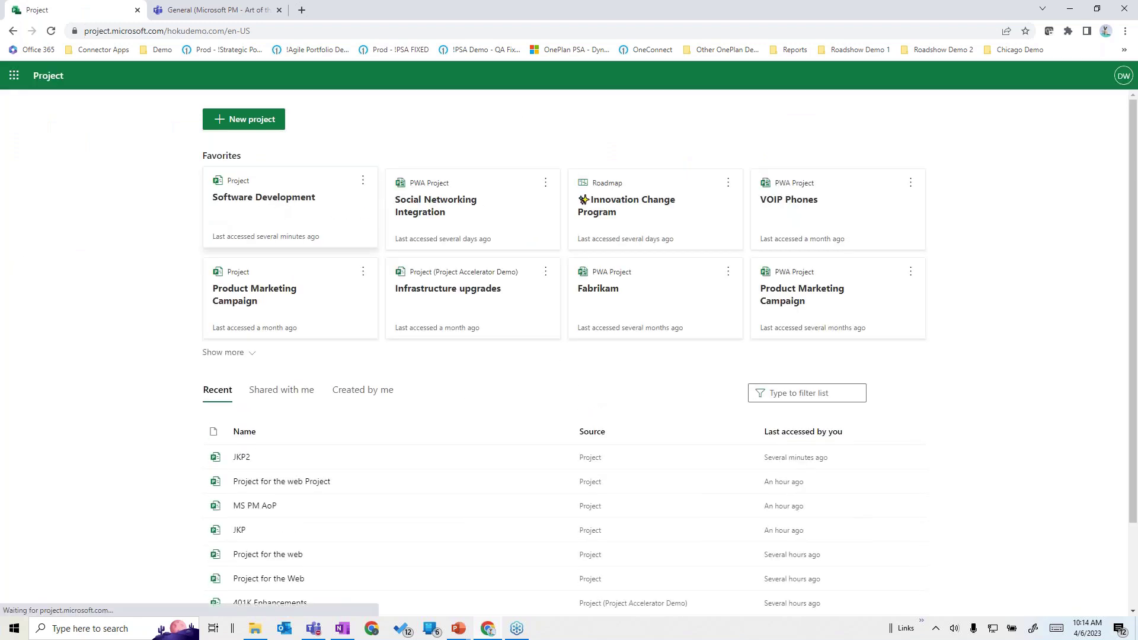
{"action": "left_click", "coordinate": [272, 213]}
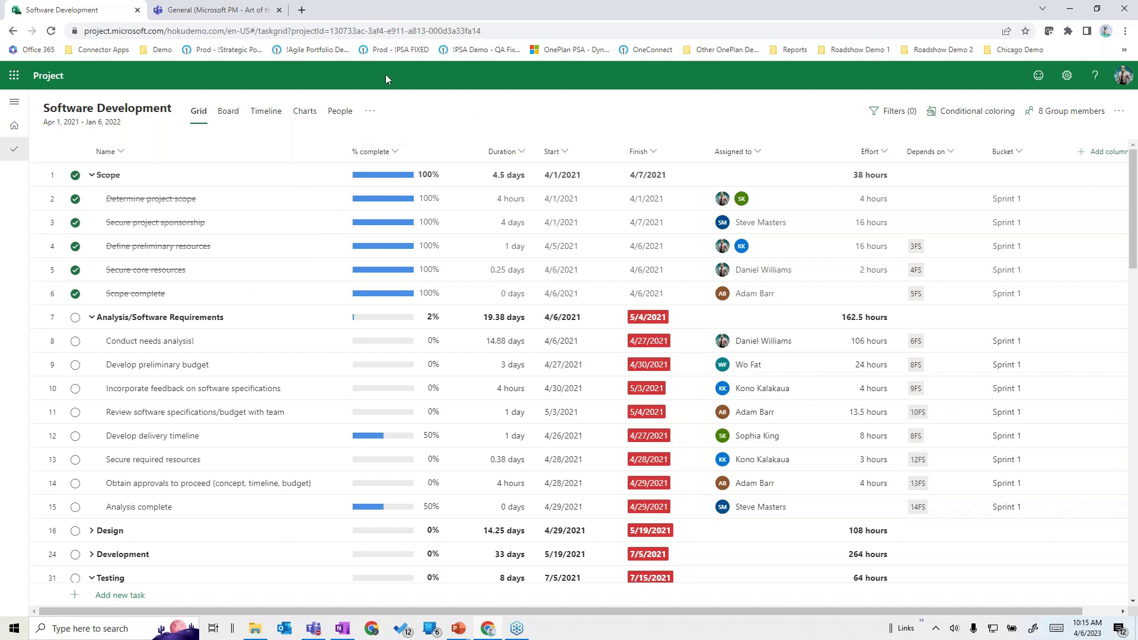
View the Software Development tasks on the Board, grouped by Progress and by Assigned to.
{"action": "left_click", "coordinate": [228, 113]}
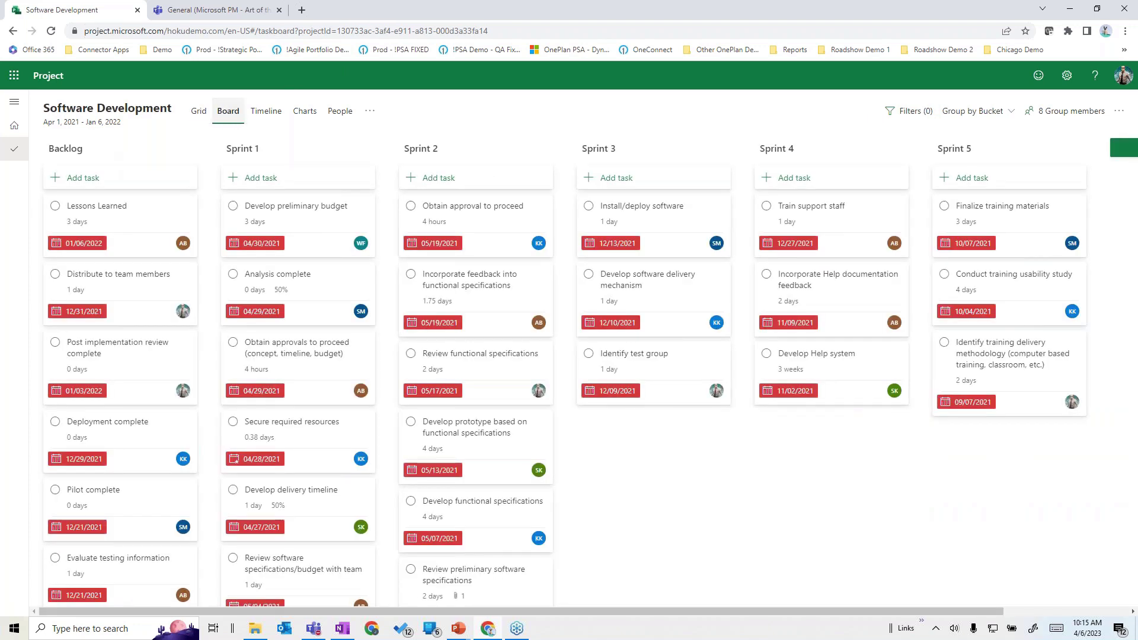
{"action": "left_click", "coordinate": [992, 124]}
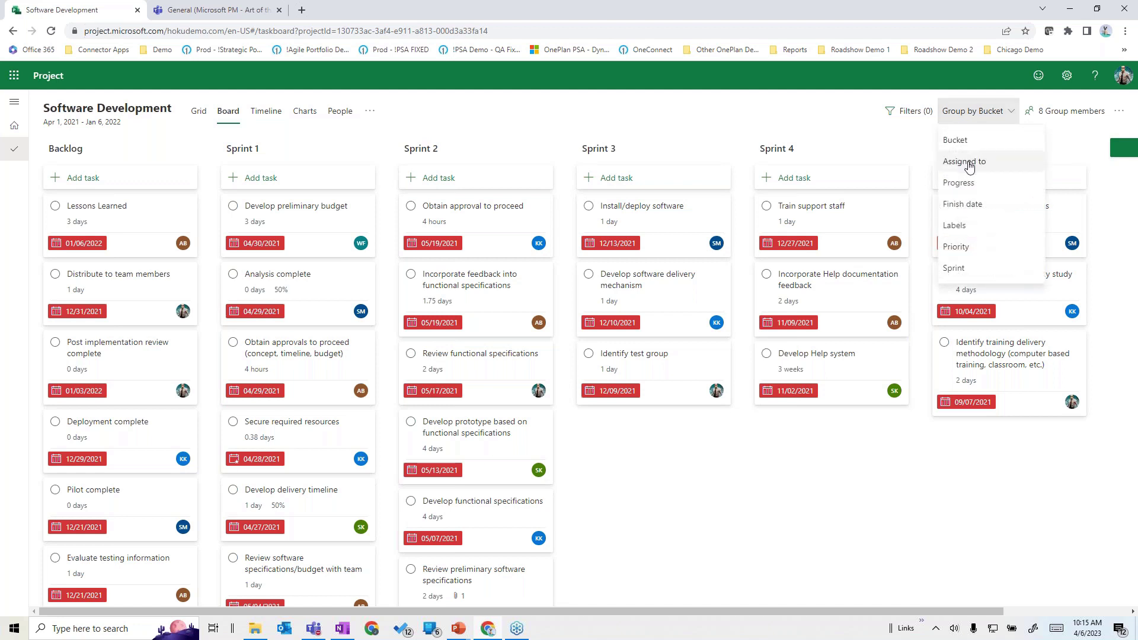
{"action": "left_click", "coordinate": [961, 183]}
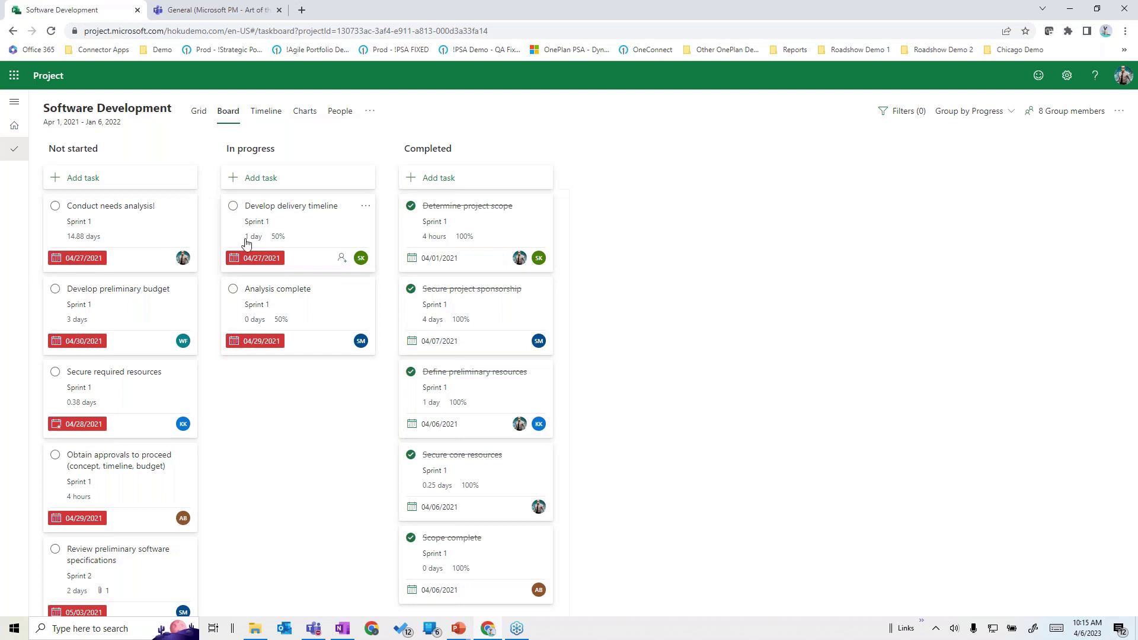
{"action": "left_click", "coordinate": [982, 113]}
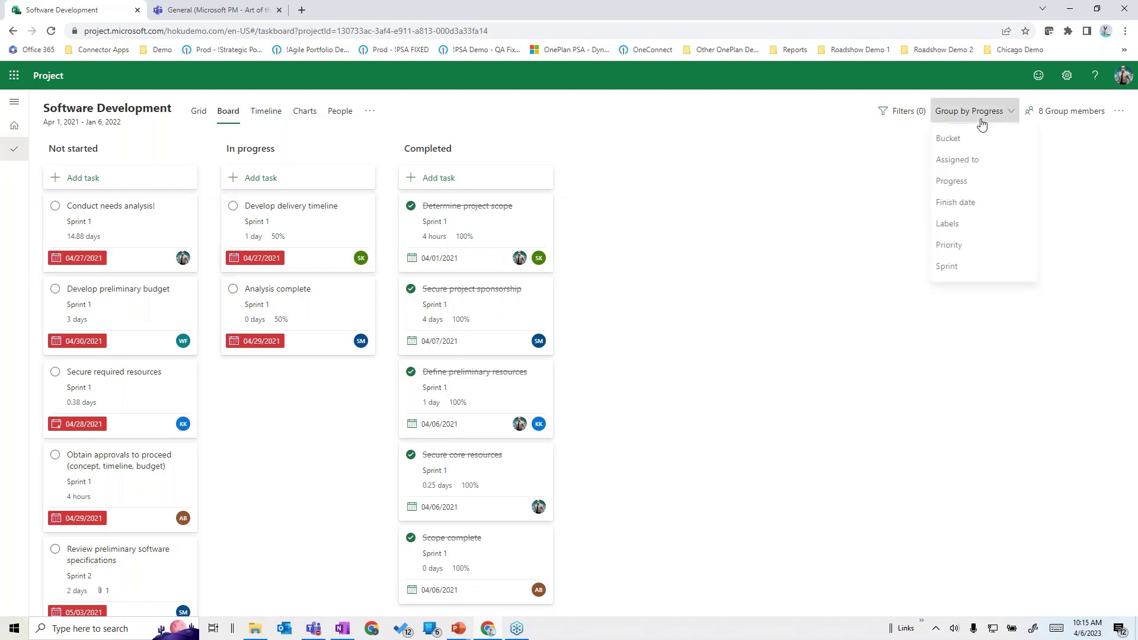
{"action": "left_click", "coordinate": [957, 162]}
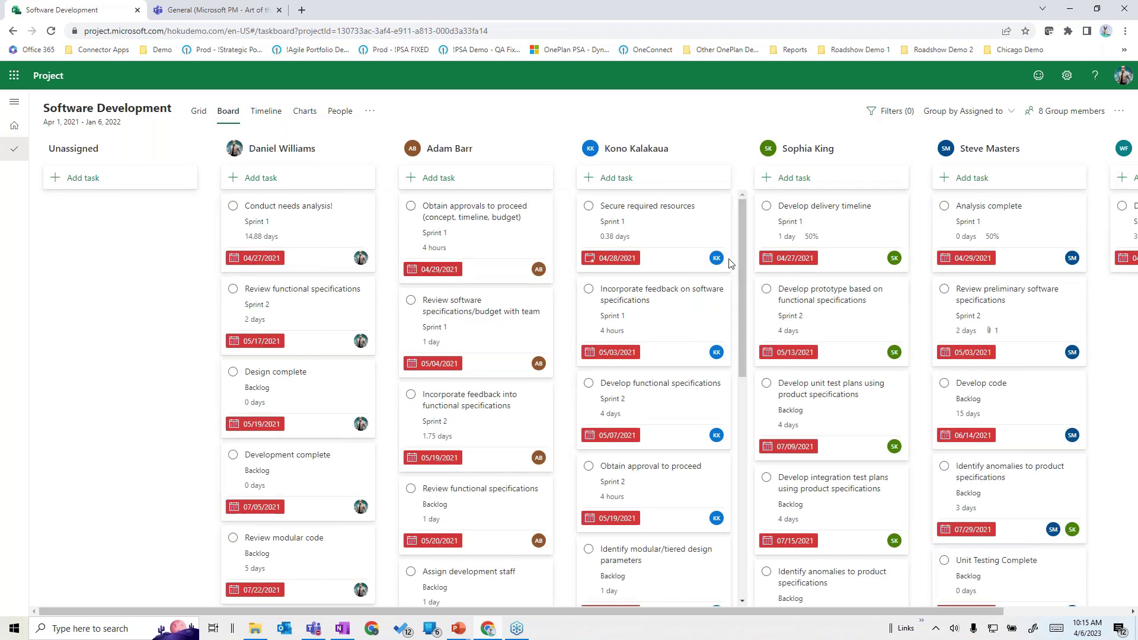
Show the Timeline view and bring the schedule bar of the Determine project scope task into view.
{"action": "left_click", "coordinate": [266, 111]}
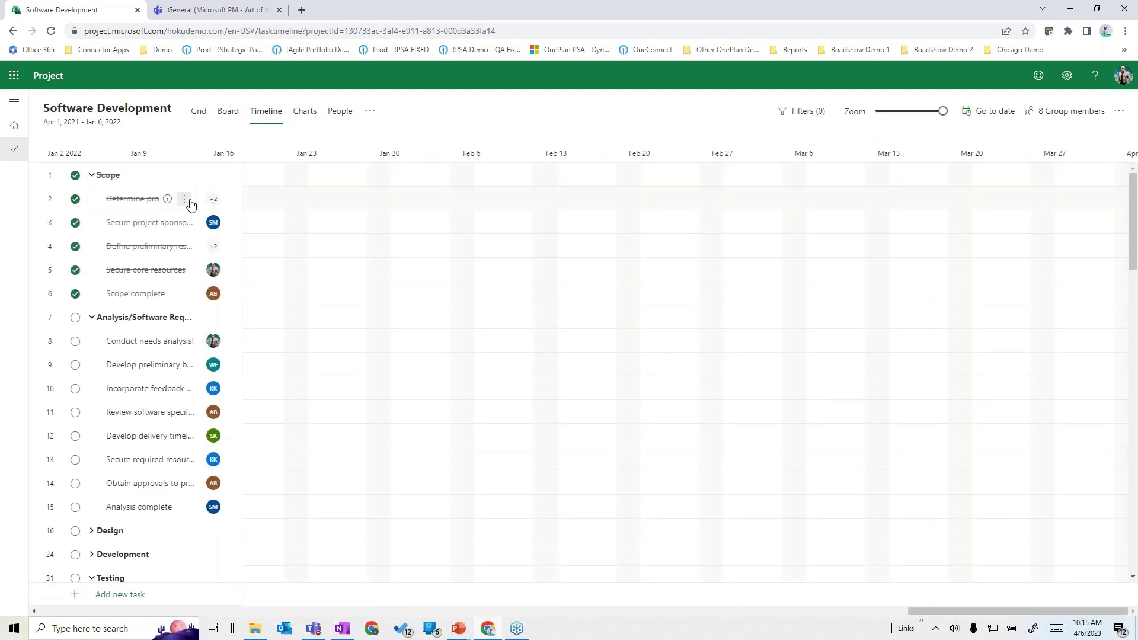
{"action": "left_click", "coordinate": [186, 202]}
{"action": "left_click", "coordinate": [226, 203]}
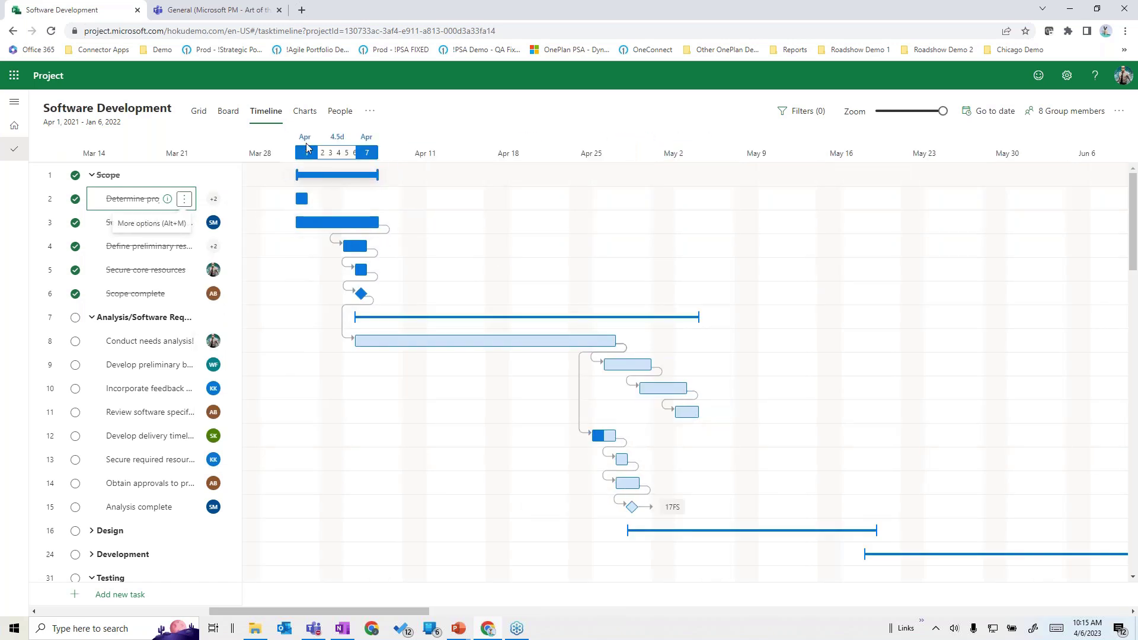
View the project's Charts and the task workload in the People view.
{"action": "left_click", "coordinate": [304, 111]}
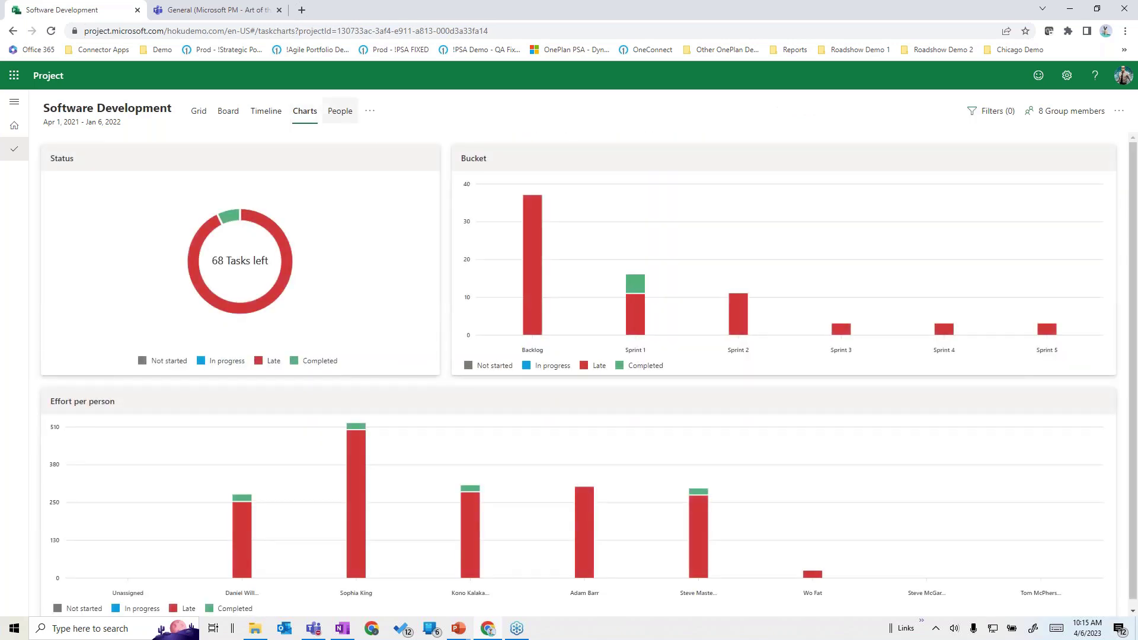
{"action": "left_click", "coordinate": [339, 111]}
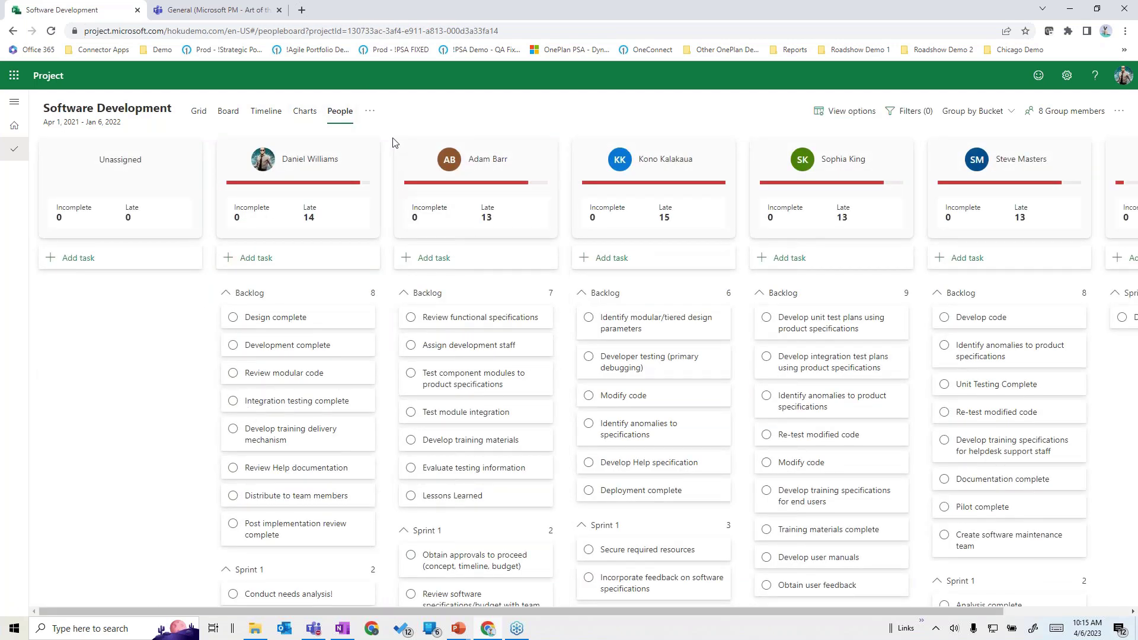
Show the Assignments view on a Weekly time scale and examine the effort hours per resource.
{"action": "left_click", "coordinate": [369, 112]}
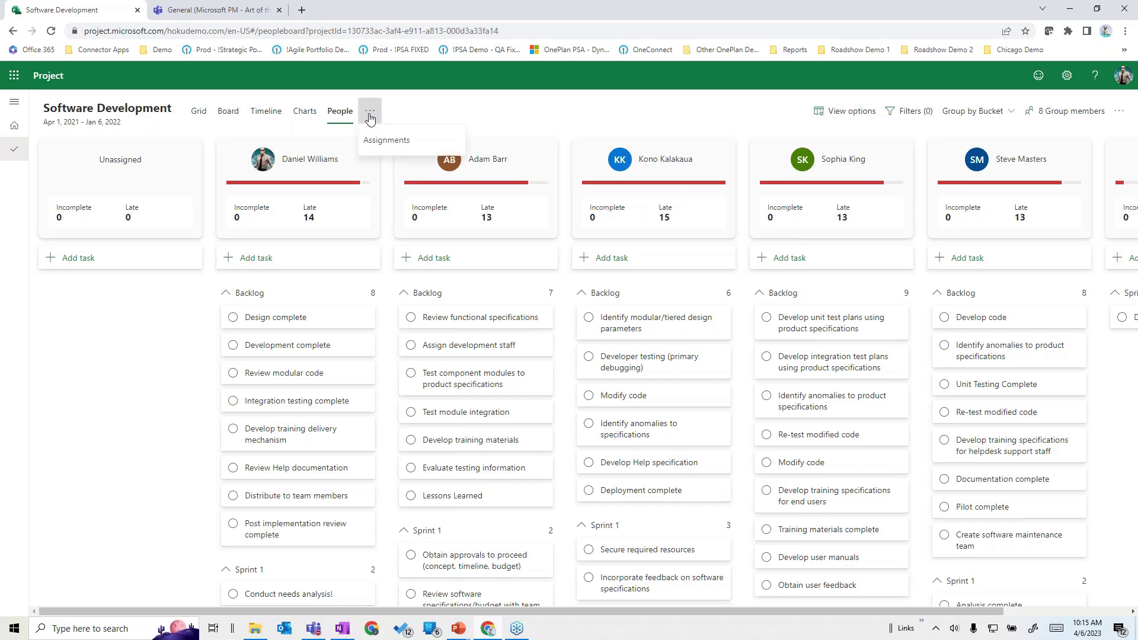
{"action": "left_click", "coordinate": [394, 142]}
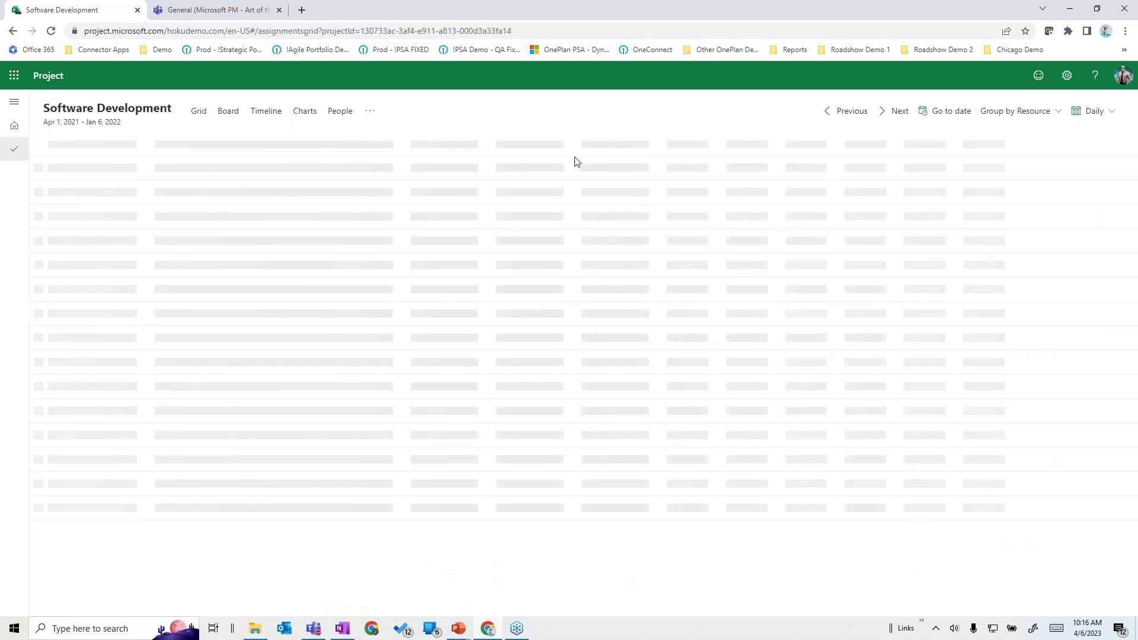
{"action": "left_click", "coordinate": [1108, 111]}
{"action": "left_click", "coordinate": [1058, 161]}
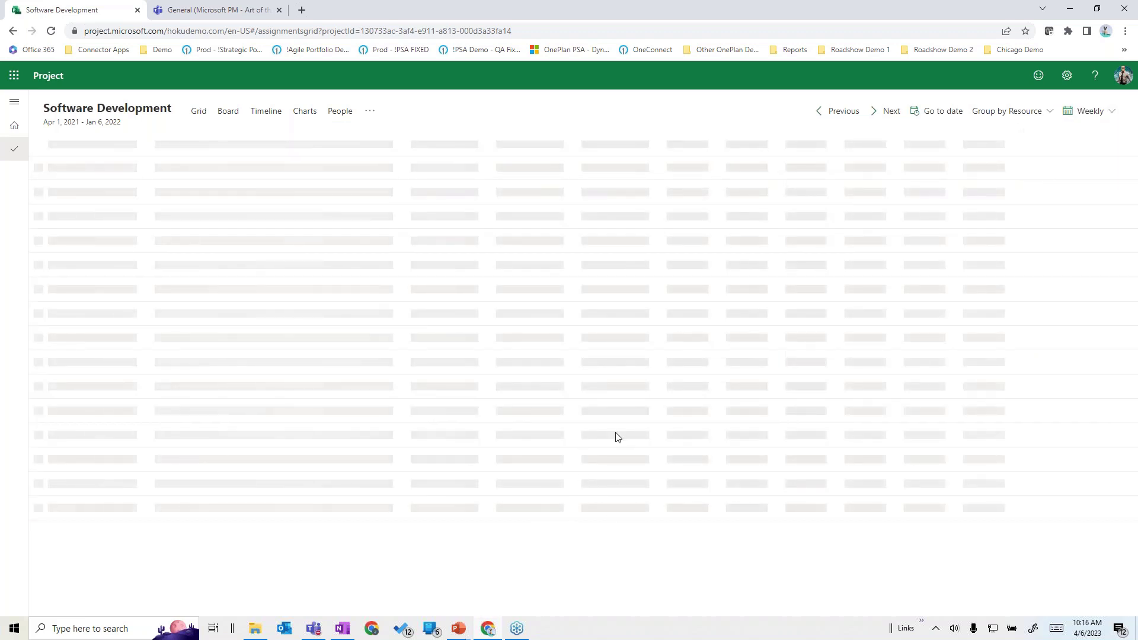
{"action": "scroll", "coordinate": [747, 483], "scroll_direction": "down", "scroll_amount": 1}
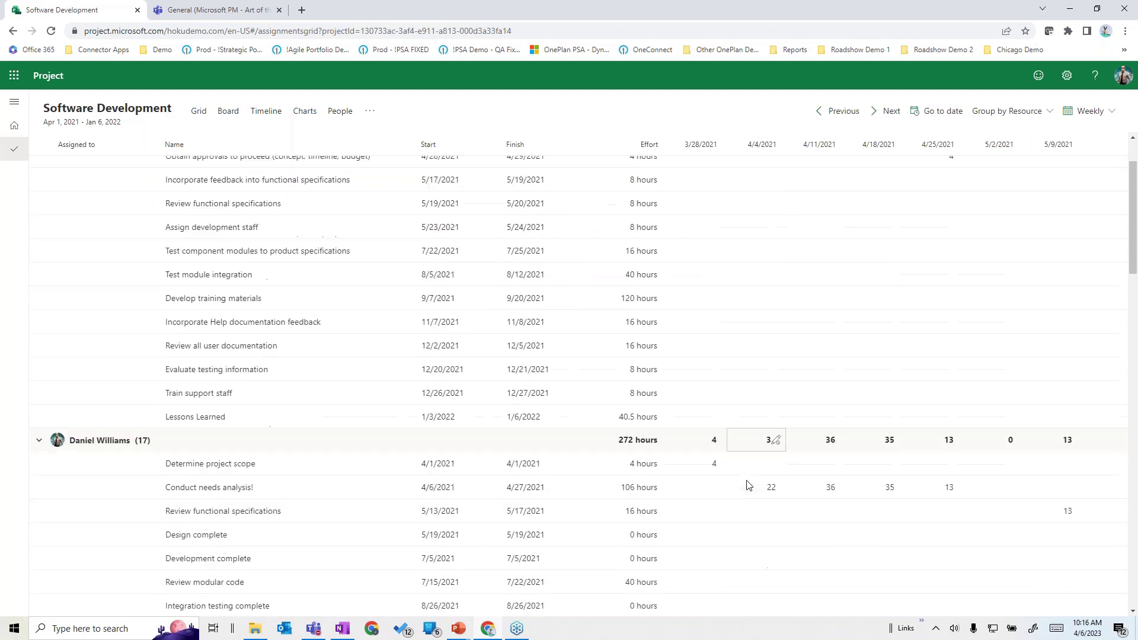
{"action": "scroll", "coordinate": [747, 485], "scroll_direction": "down", "scroll_amount": 1}
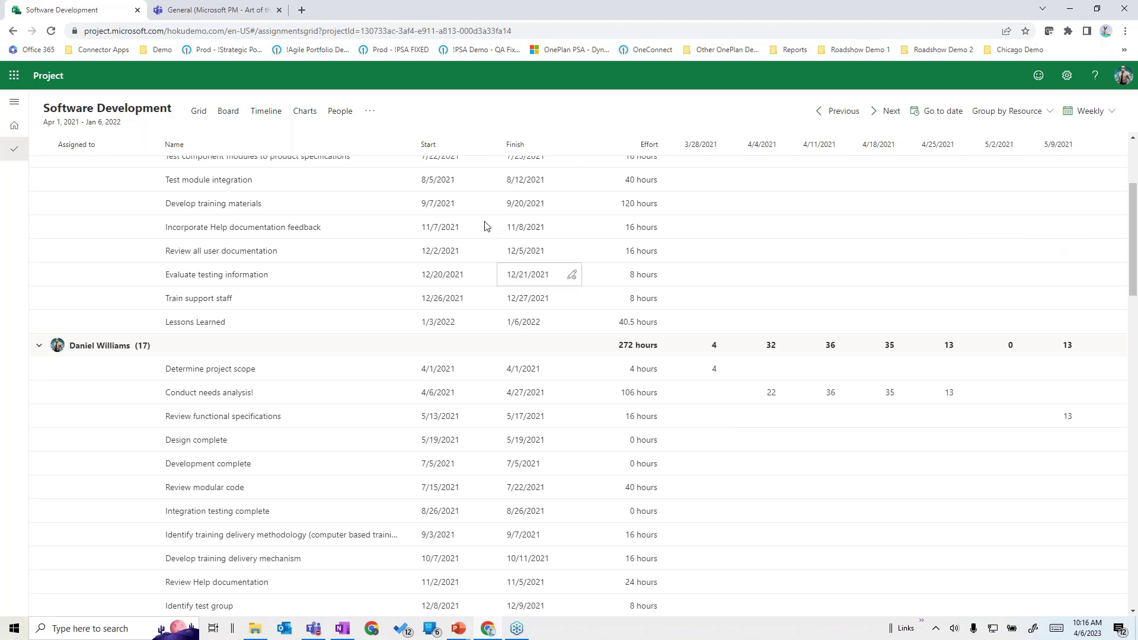
Review the Software Development project's details and its additional options, closing them without changes.
{"action": "left_click", "coordinate": [110, 112]}
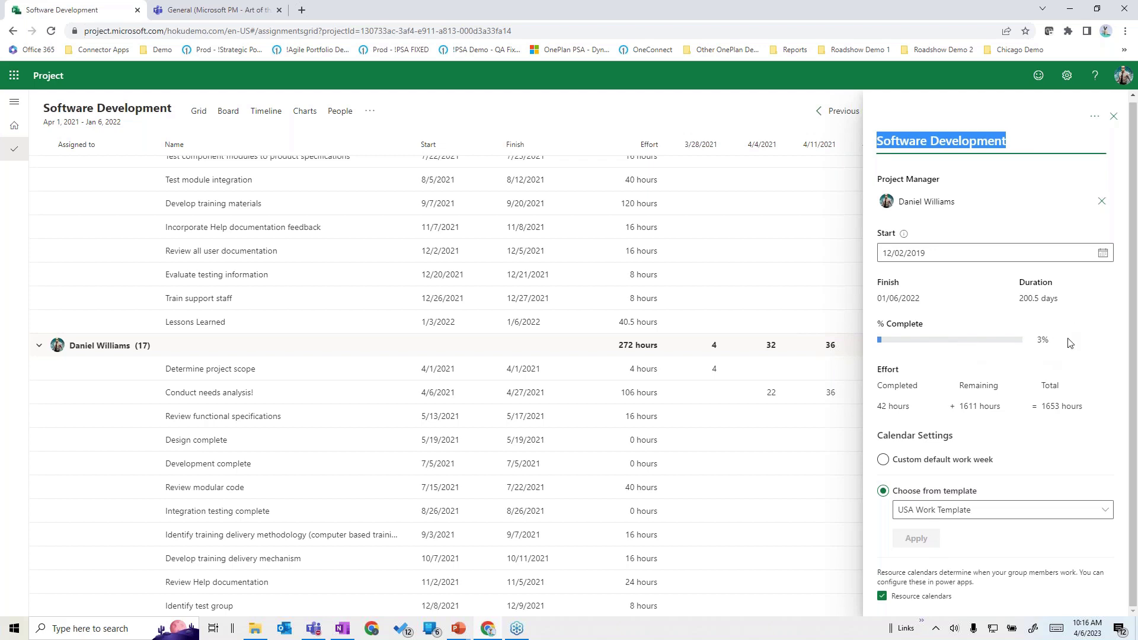
{"action": "left_click", "coordinate": [1094, 116]}
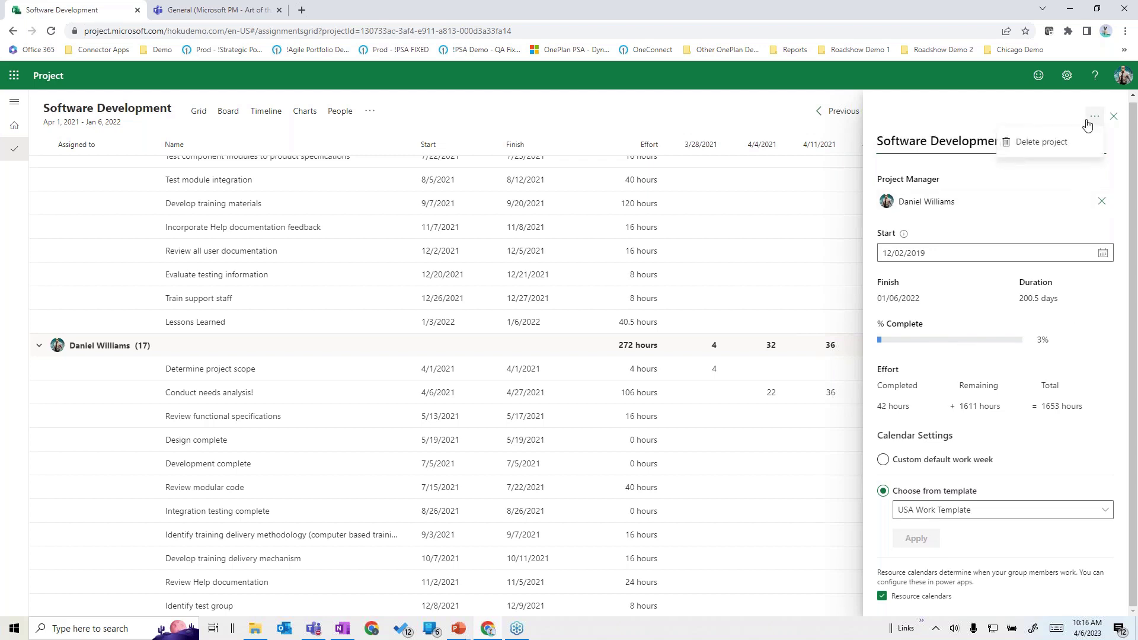
{"action": "left_click", "coordinate": [669, 115]}
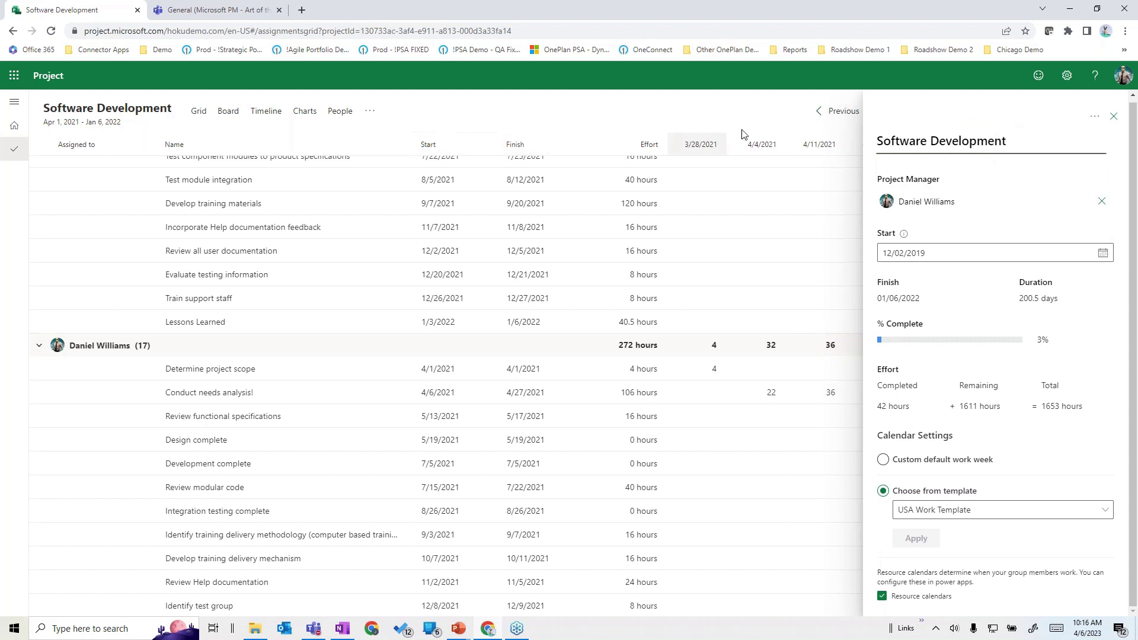
{"action": "left_click", "coordinate": [1112, 117]}
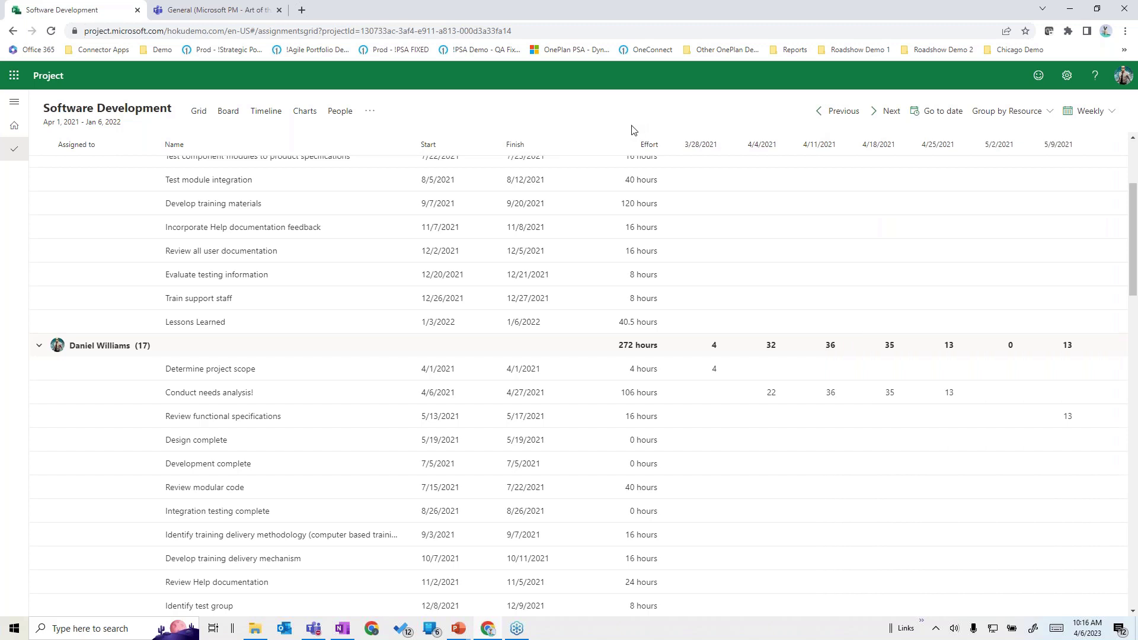
Switch to Microsoft Teams and view the meeting notes in the General channel's Notebook.
{"action": "left_click", "coordinate": [212, 11]}
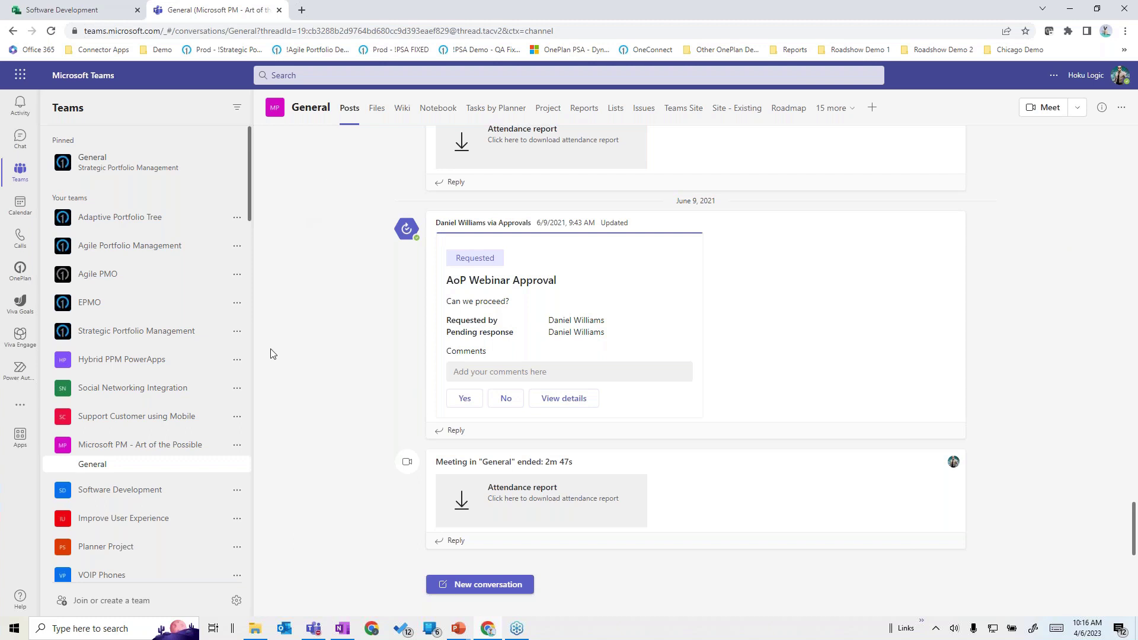
{"action": "left_click", "coordinate": [371, 111]}
{"action": "left_click", "coordinate": [451, 113]}
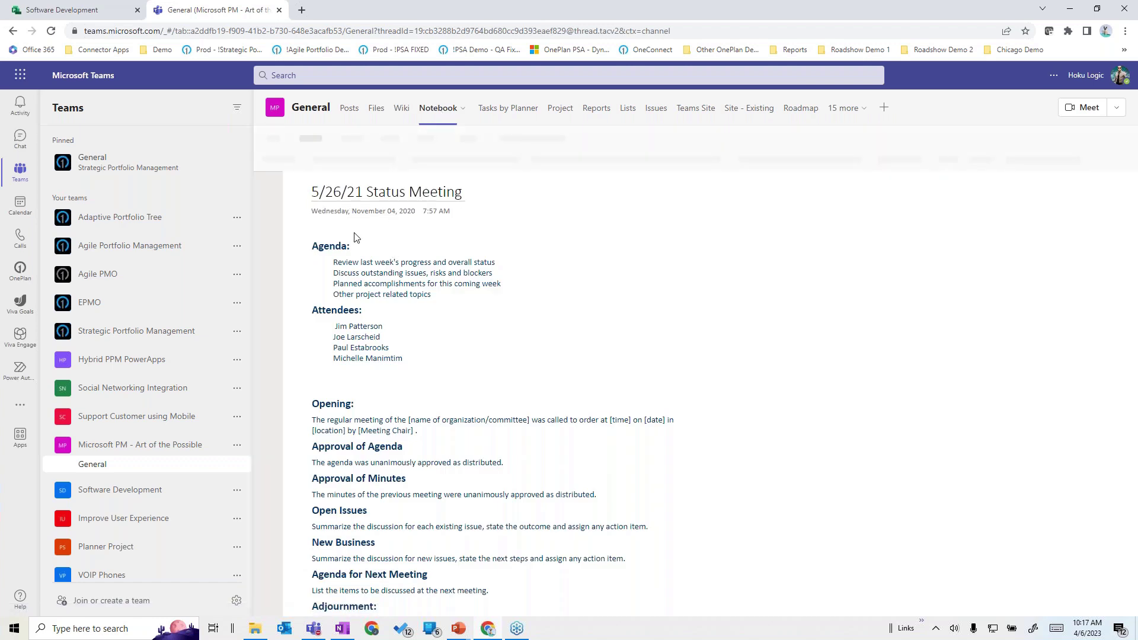
Review the options for adding a Project tab without adding one, and open the channel's existing Project tab.
{"action": "left_click", "coordinate": [886, 108]}
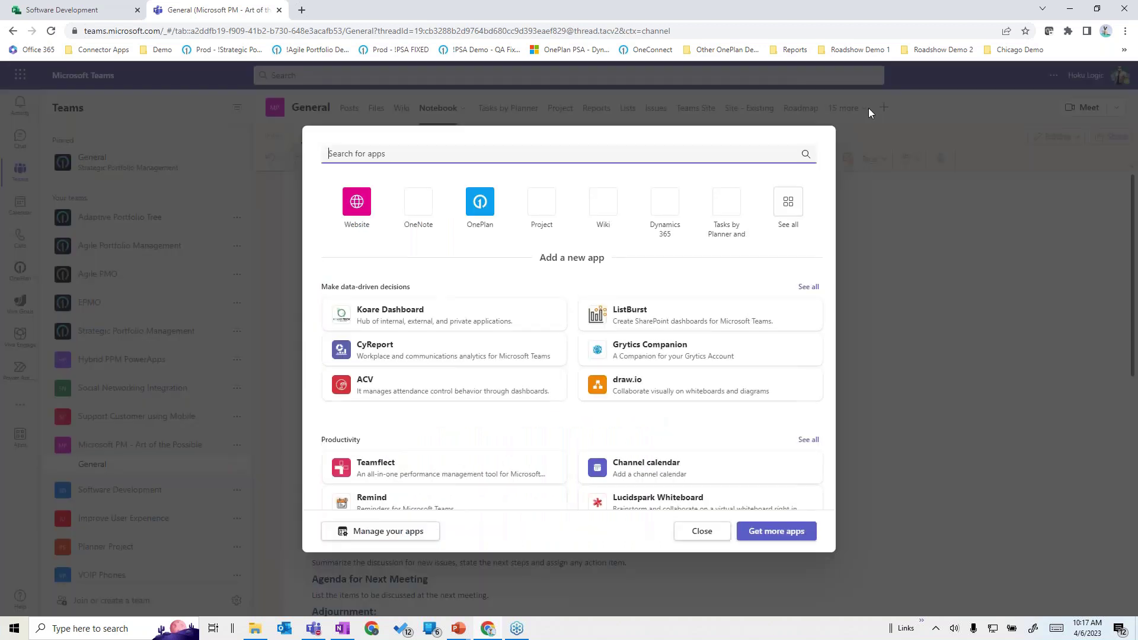
{"action": "left_click", "coordinate": [548, 206]}
{"action": "key", "text": "Escape"}
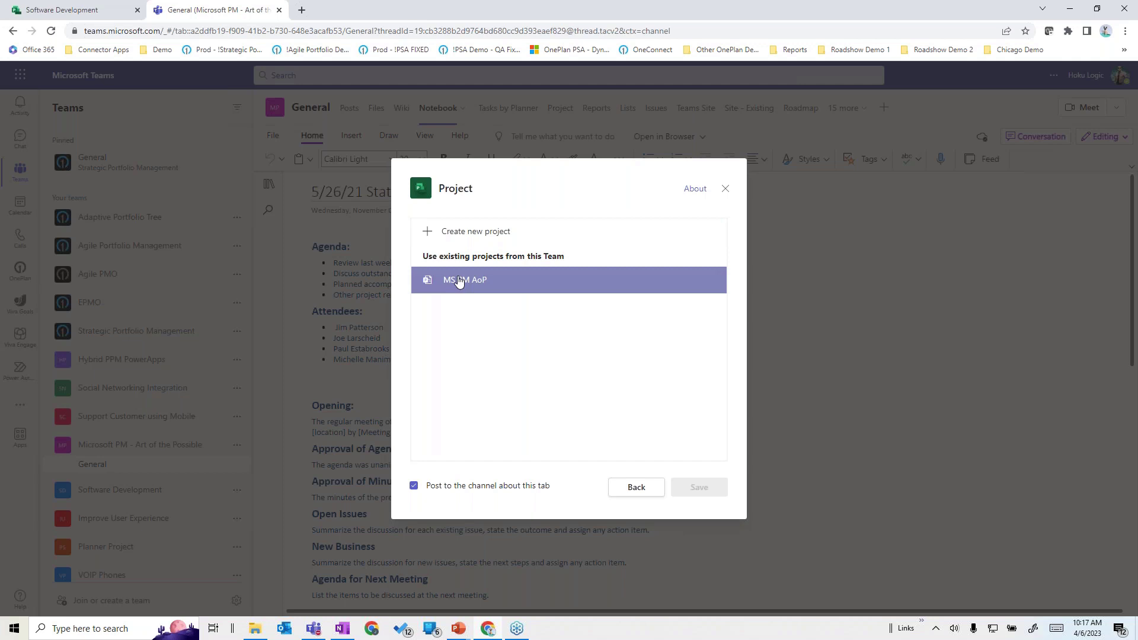
{"action": "left_click", "coordinate": [725, 189]}
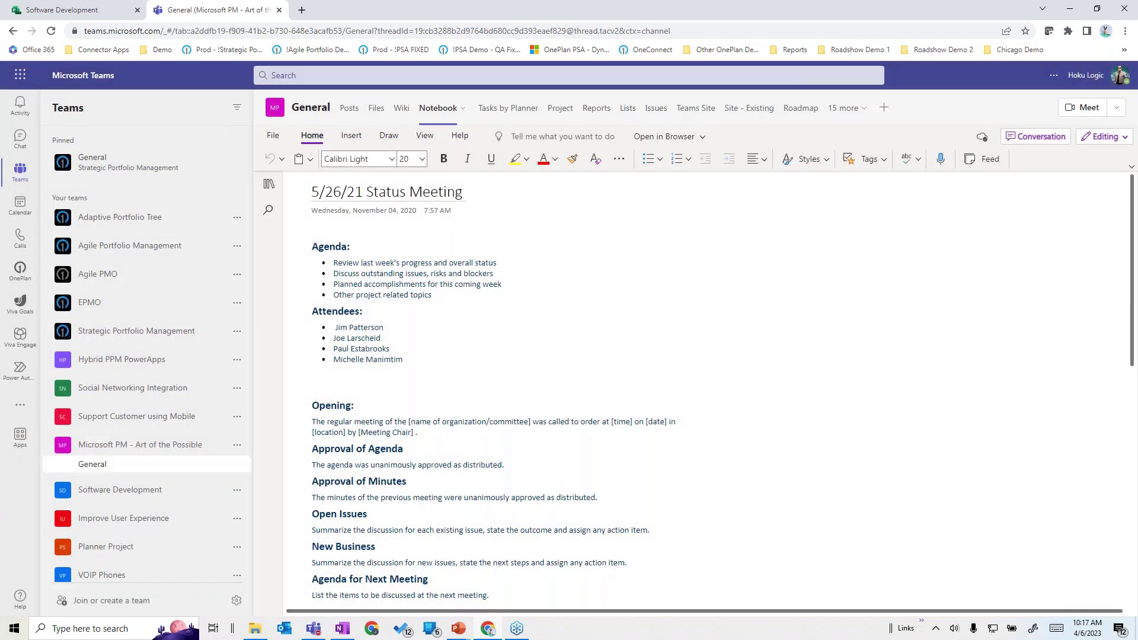
{"action": "left_click", "coordinate": [554, 111]}
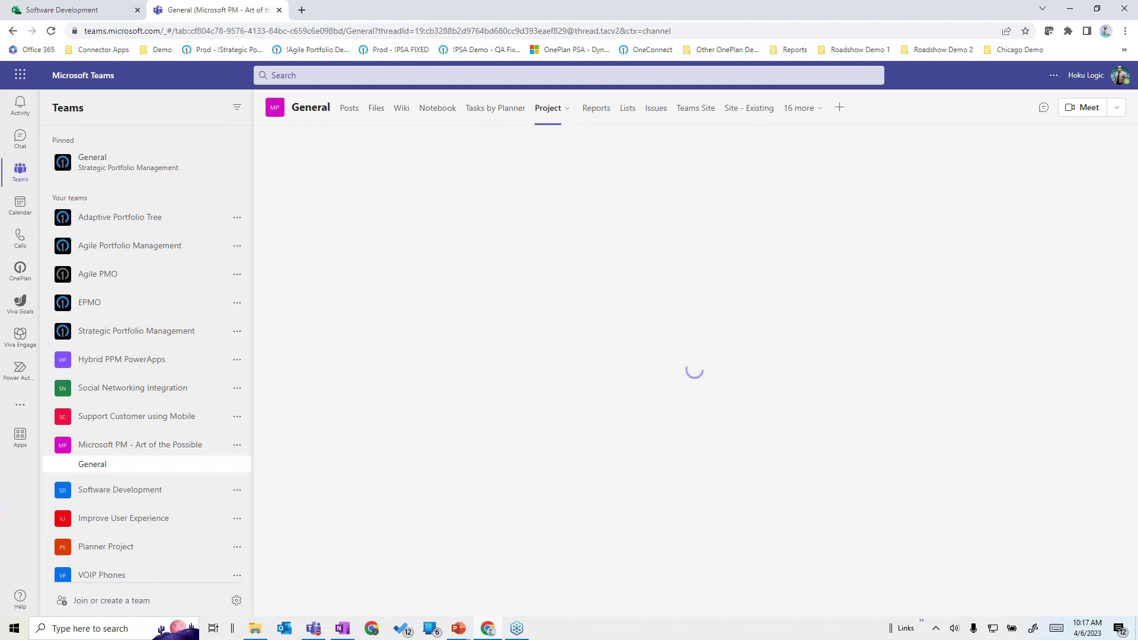
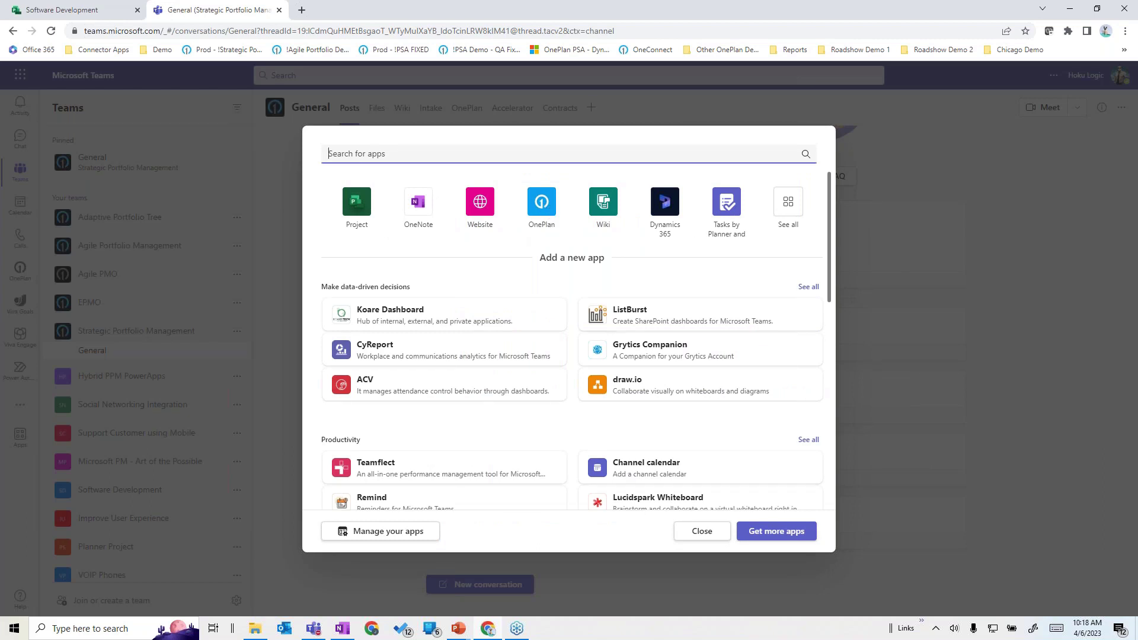
Close the app picker and show the Strategic Portfolio Management channel's OnePlan portfolio in full view.
{"action": "left_click", "coordinate": [700, 531]}
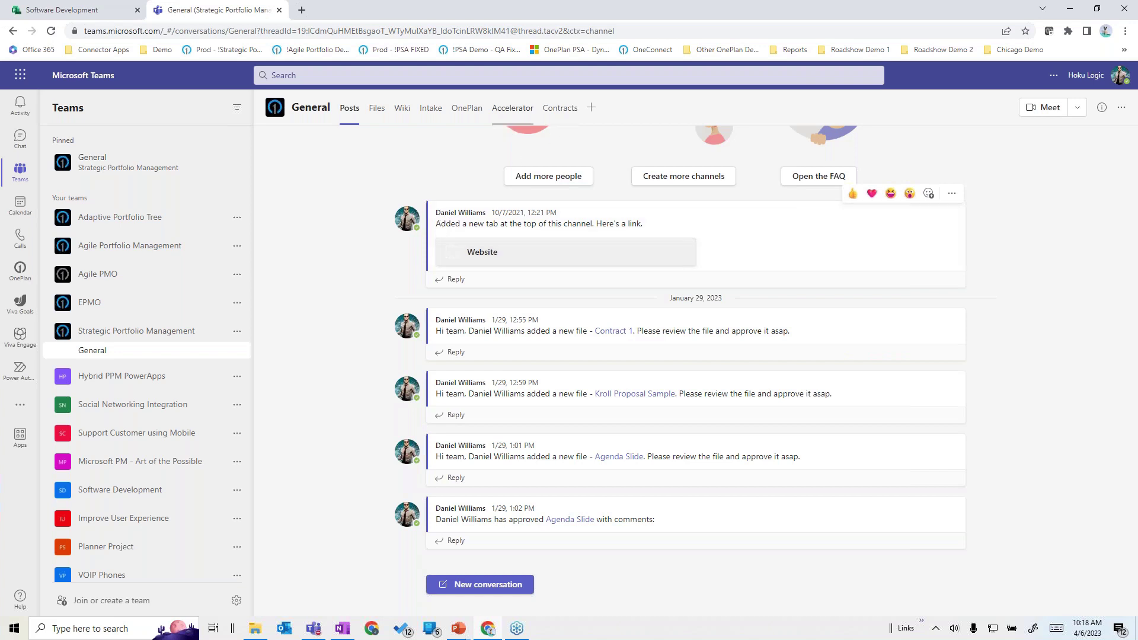
{"action": "left_click", "coordinate": [466, 108]}
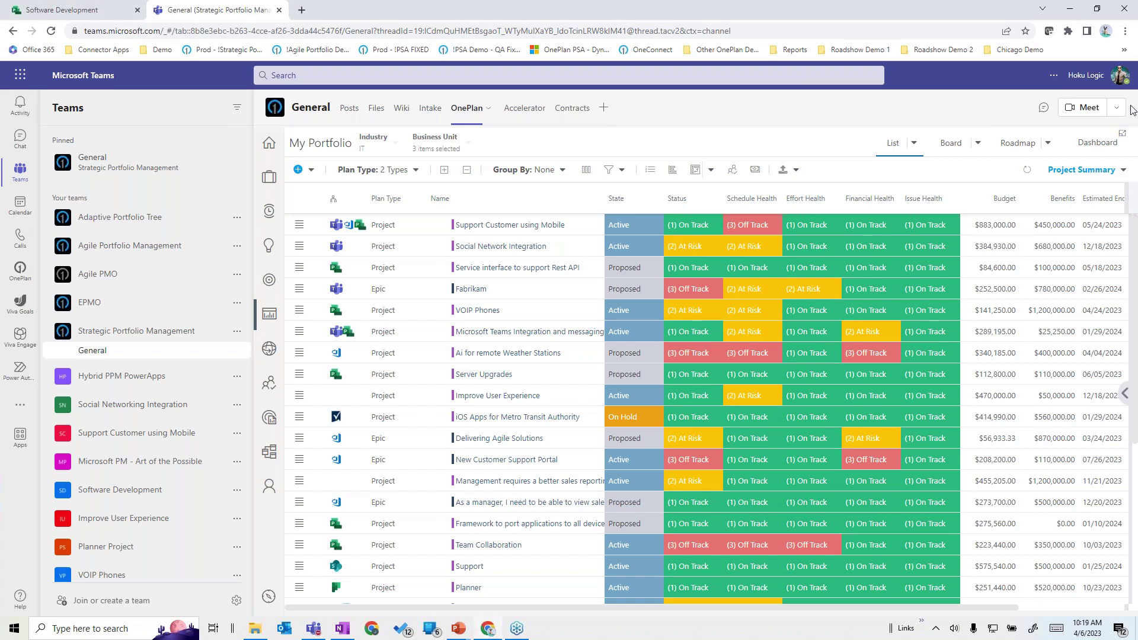
{"action": "left_click", "coordinate": [1121, 136]}
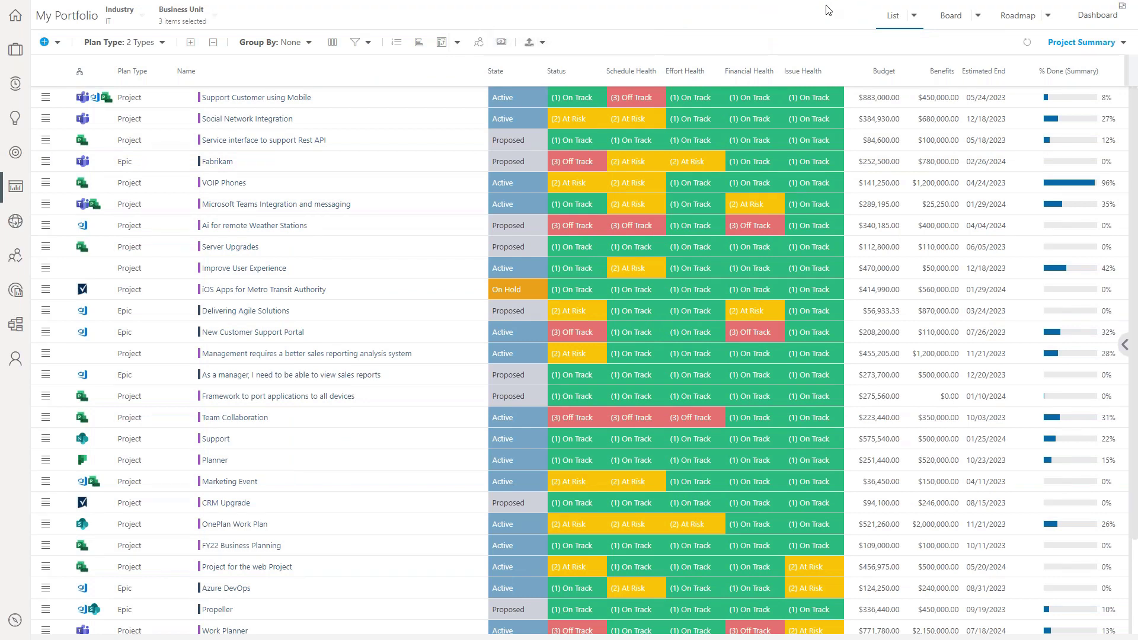
{"action": "mouse_move", "coordinate": [807, 1]}
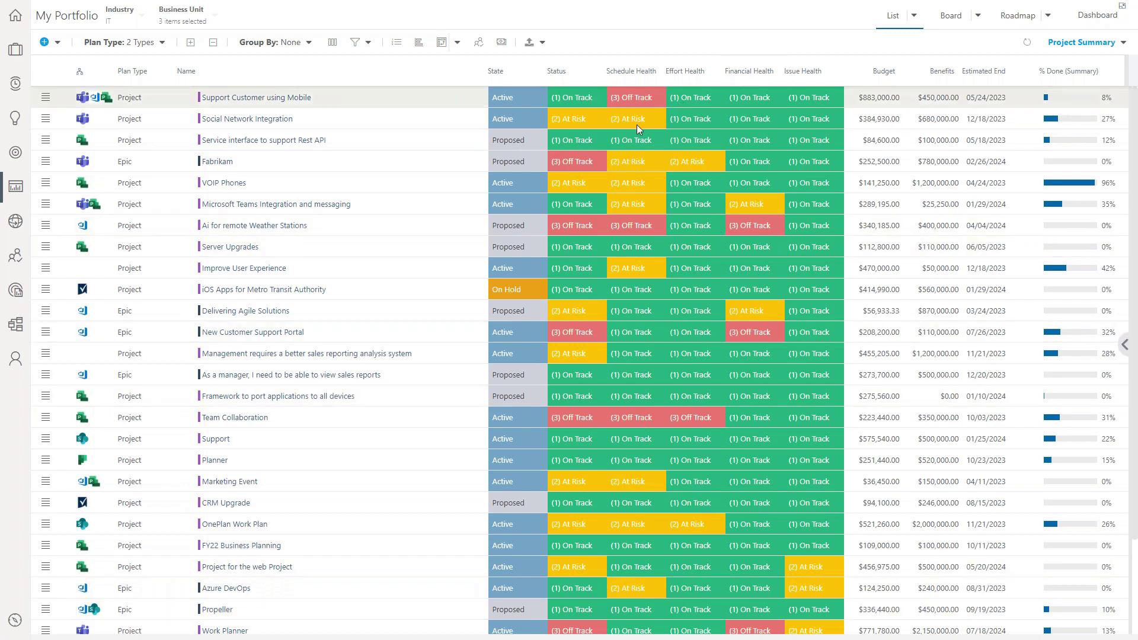
Show the portfolio list in the Project Financial Summary view and in the Project Schedule Summary view.
{"action": "left_click", "coordinate": [1123, 46]}
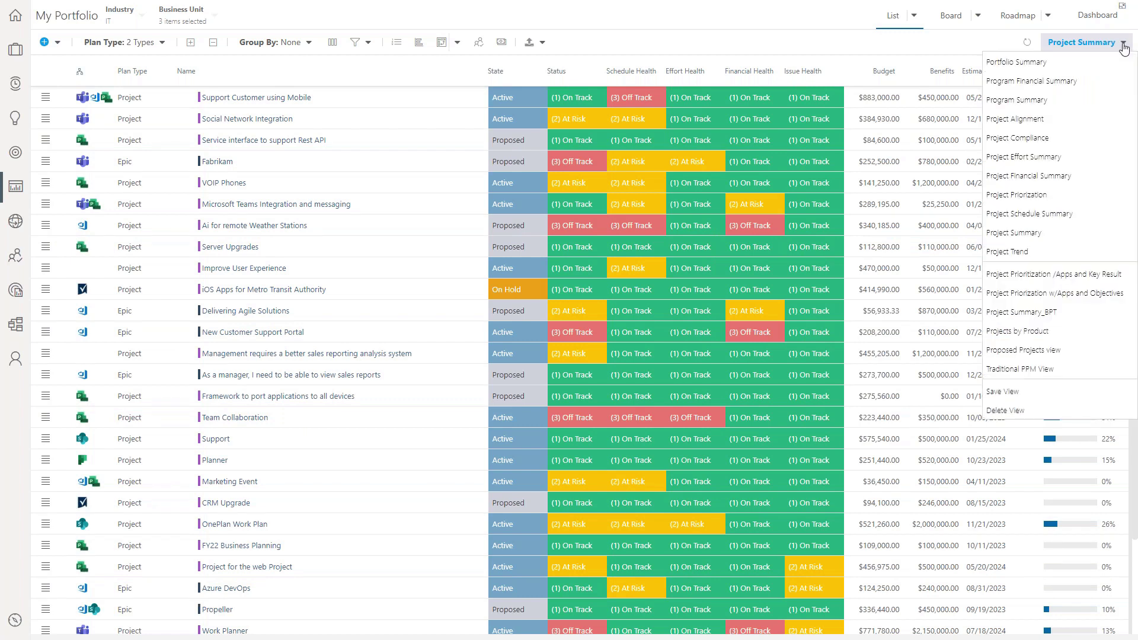
{"action": "left_click", "coordinate": [1016, 177]}
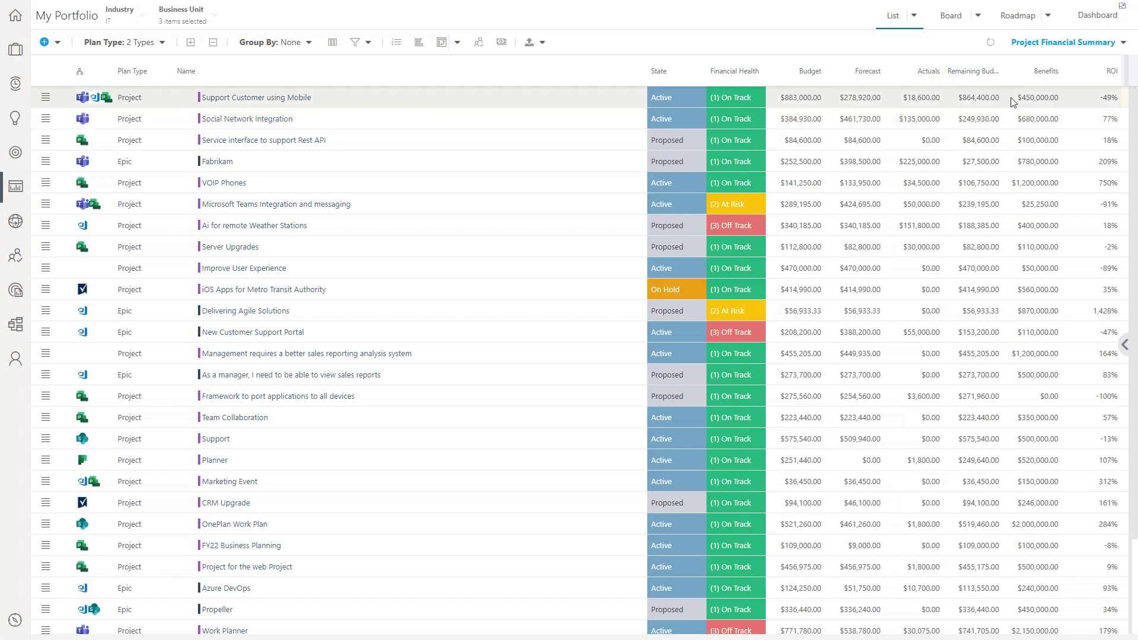
{"action": "left_click", "coordinate": [1103, 47]}
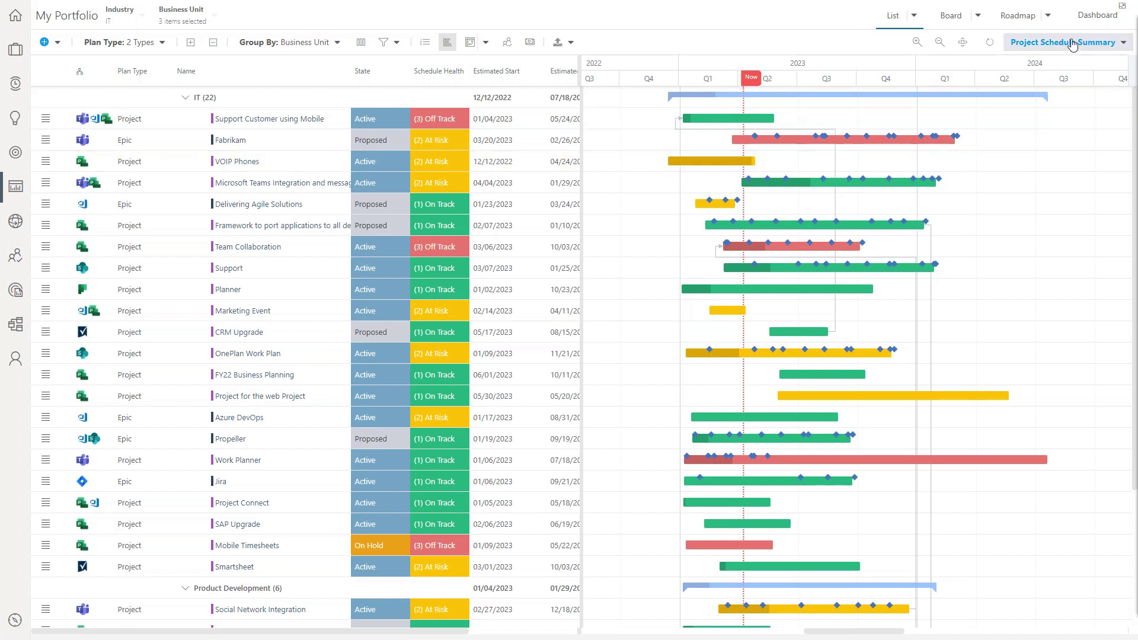
Show the portfolio in the Project Priorization view and review the Strategic Alignment rating choices for Support Customer using Mobile without changing the rating.
{"action": "left_click", "coordinate": [1099, 46]}
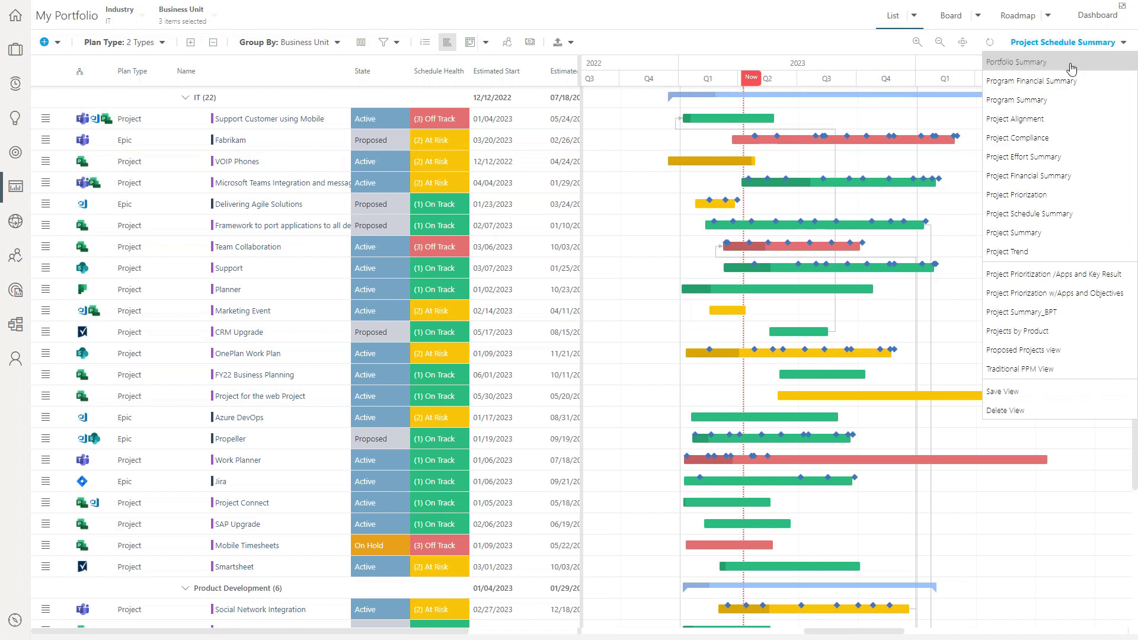
{"action": "left_click", "coordinate": [1001, 195]}
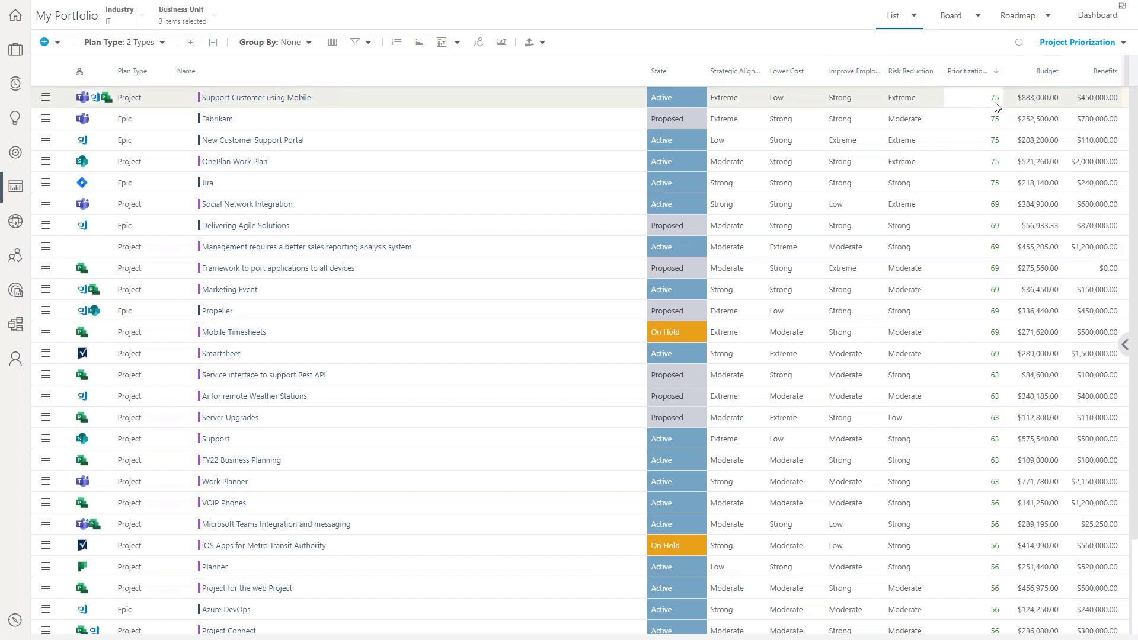
{"action": "left_click", "coordinate": [742, 101]}
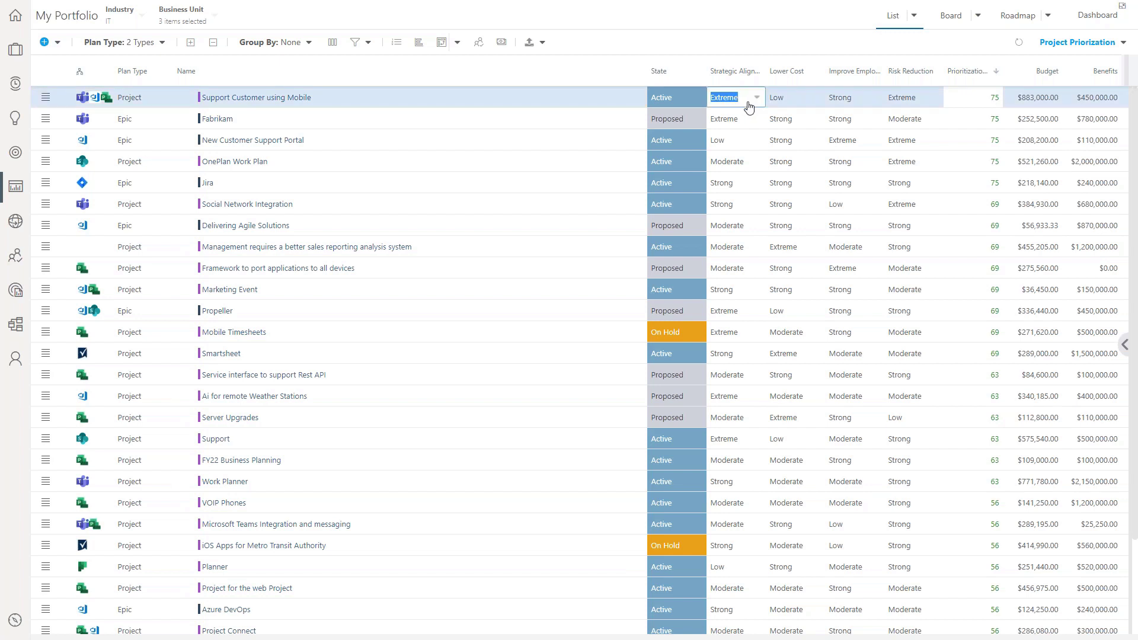
{"action": "left_click", "coordinate": [758, 99]}
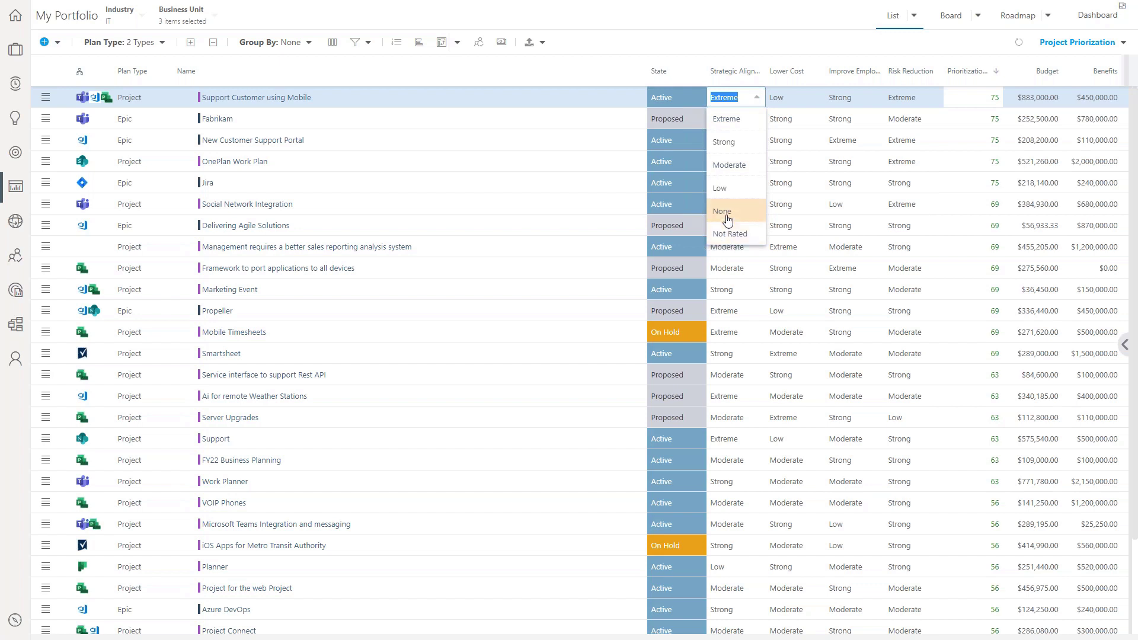
{"action": "left_click", "coordinate": [817, 19]}
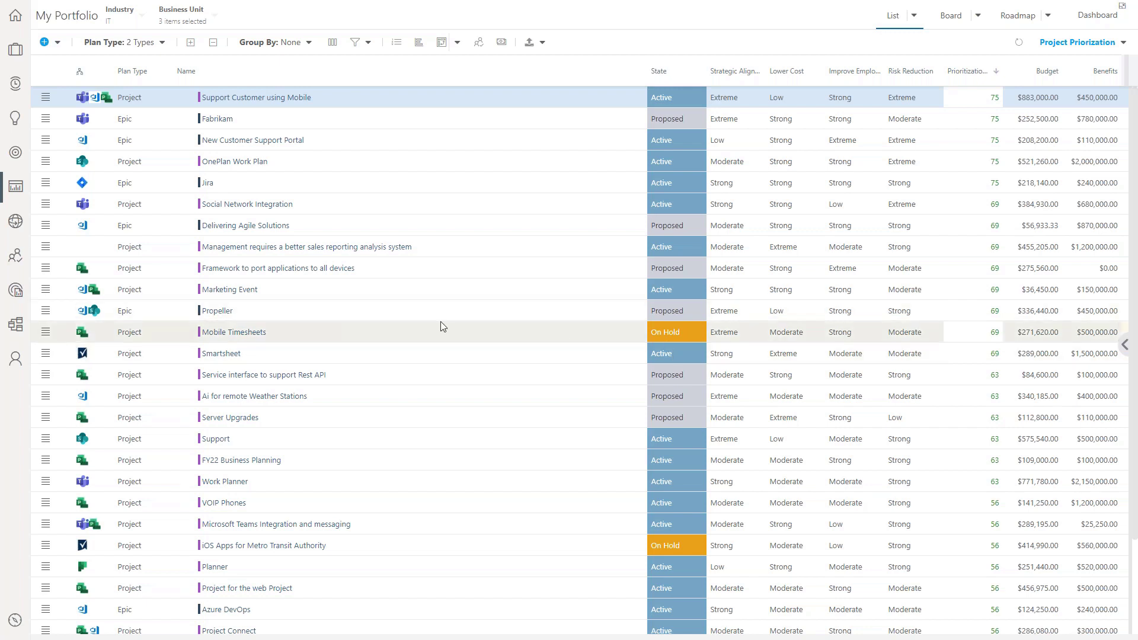
Open Project for the web Project and review its details, including business case, prioritization, schedule, financials, effort, health and status.
{"action": "left_click", "coordinate": [253, 589]}
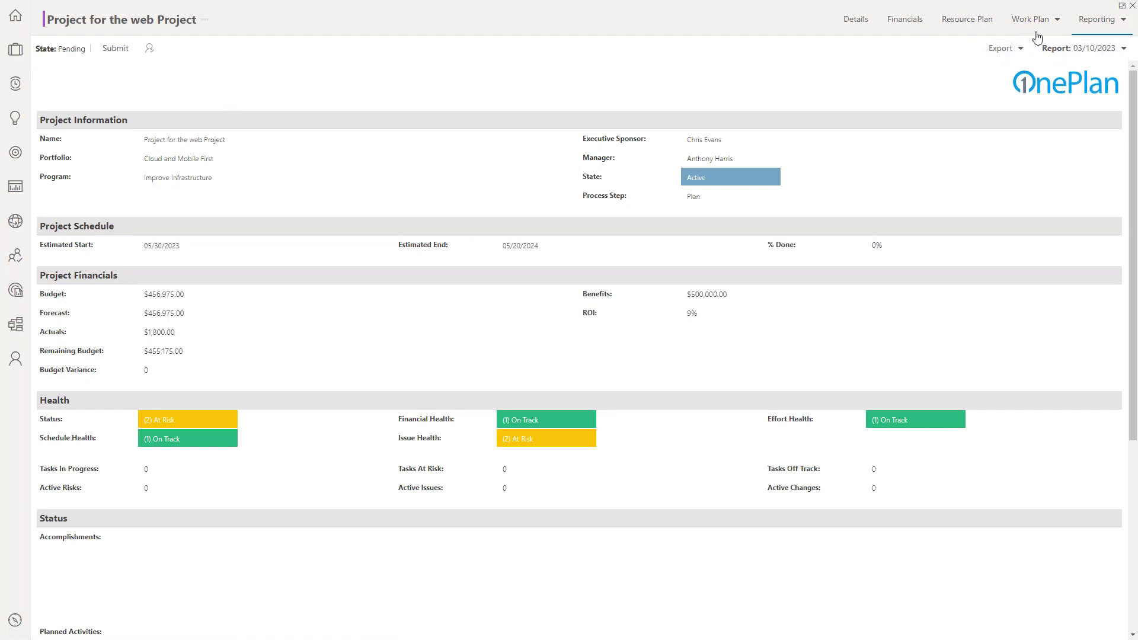
{"action": "left_click", "coordinate": [853, 21]}
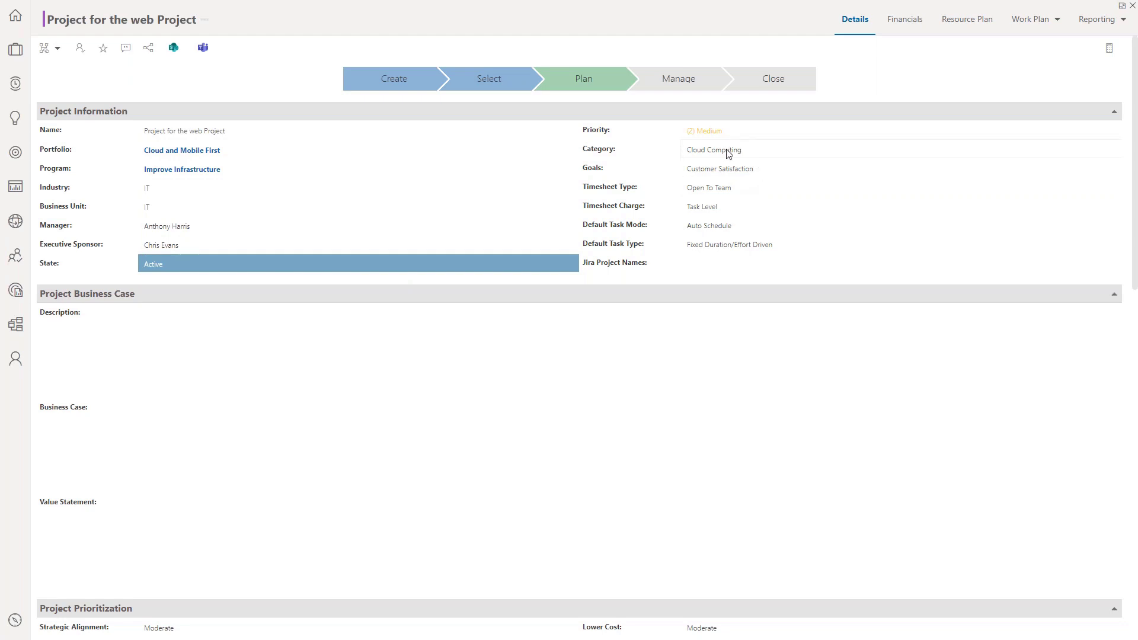
{"action": "left_click", "coordinate": [199, 356]}
{"action": "scroll", "coordinate": [211, 386], "scroll_direction": "down", "scroll_amount": 5}
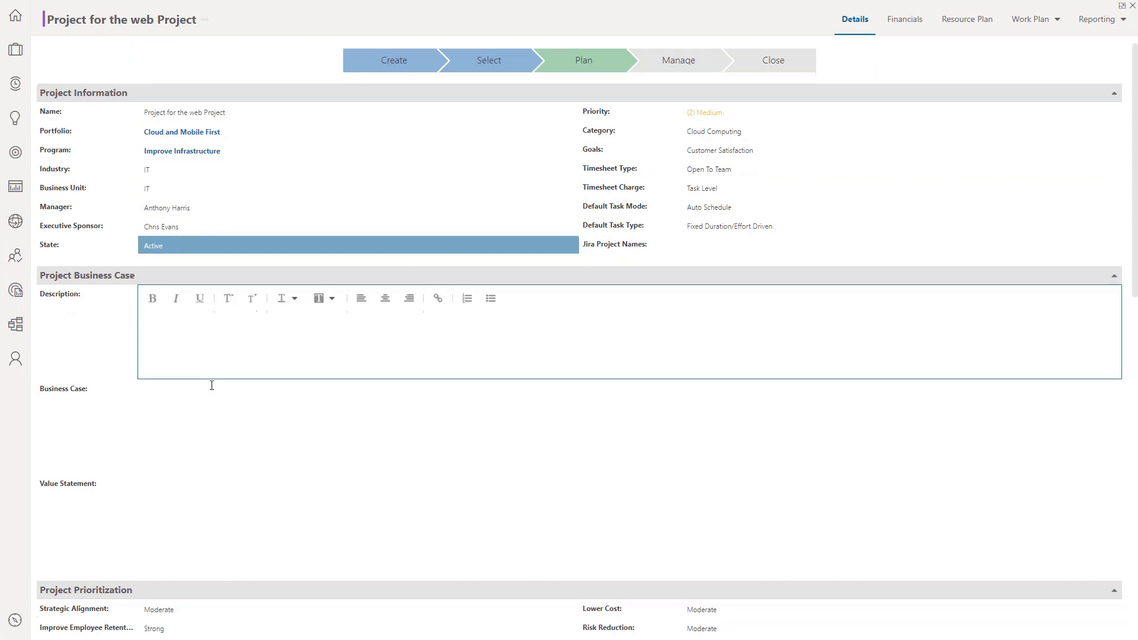
{"action": "scroll", "coordinate": [211, 386], "scroll_direction": "down", "scroll_amount": 1}
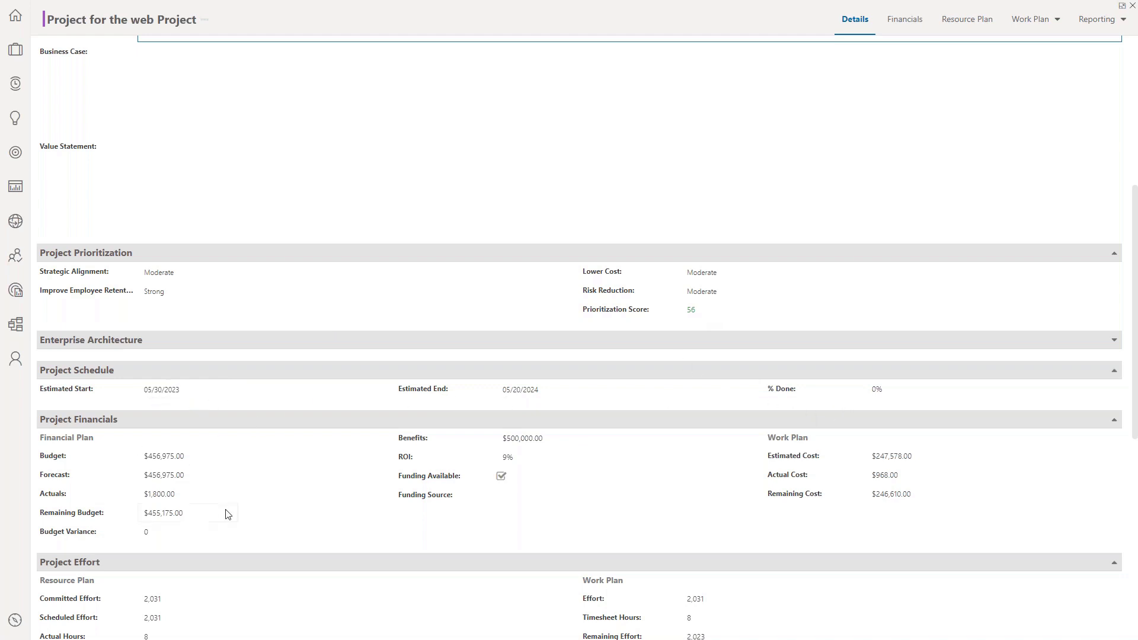
{"action": "scroll", "coordinate": [227, 514], "scroll_direction": "down", "scroll_amount": 3}
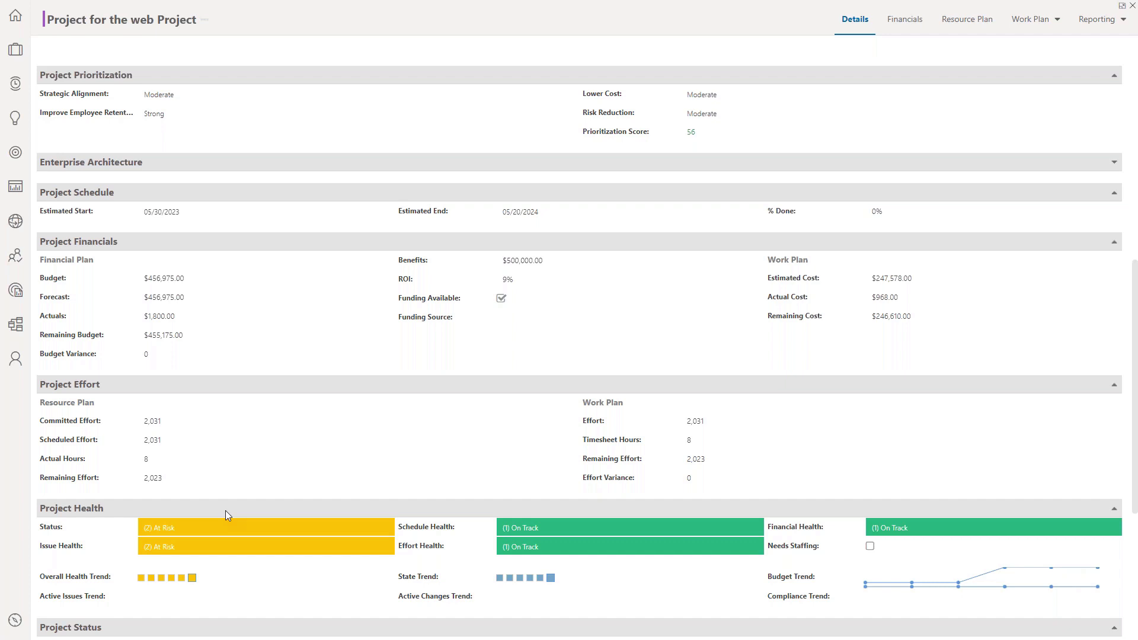
{"action": "scroll", "coordinate": [225, 510], "scroll_direction": "down", "scroll_amount": 3}
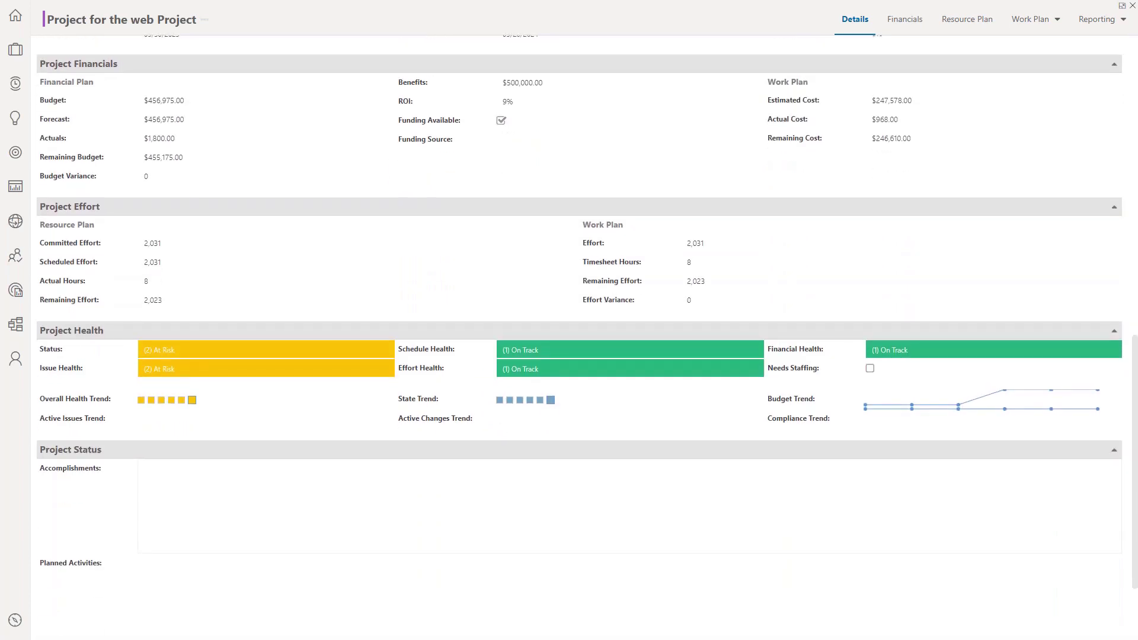
{"action": "scroll", "coordinate": [227, 515], "scroll_direction": "up", "scroll_amount": 5}
{"action": "scroll", "coordinate": [227, 517], "scroll_direction": "up", "scroll_amount": 7}
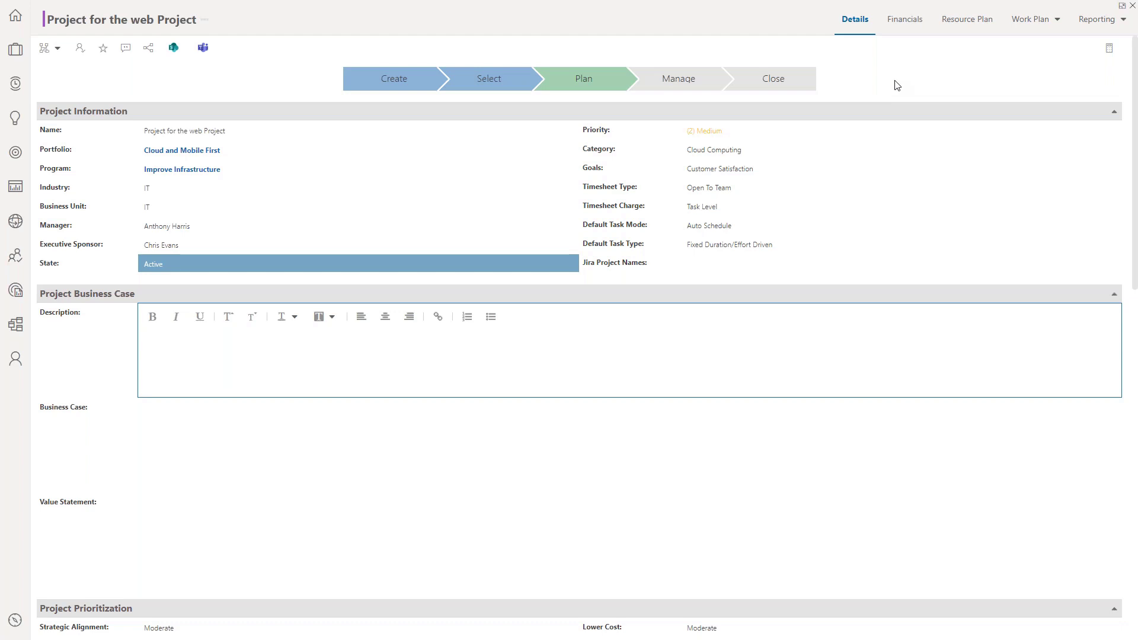
Show the project's work plan as a list and open its connected plan in Project for the web.
{"action": "left_click", "coordinate": [1056, 20]}
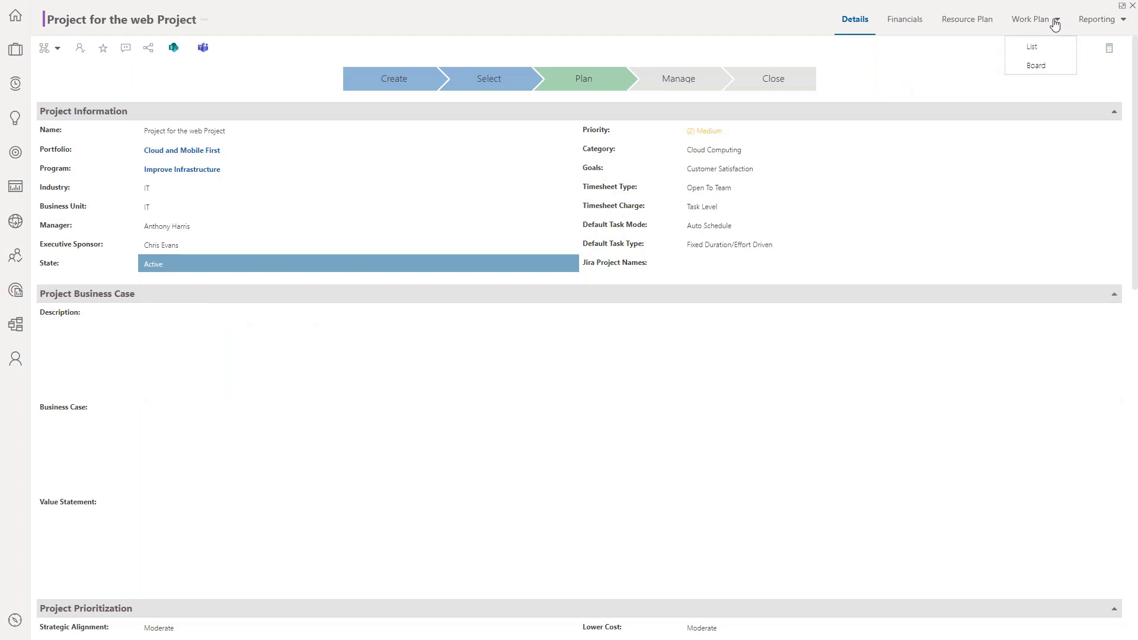
{"action": "left_click", "coordinate": [1033, 52]}
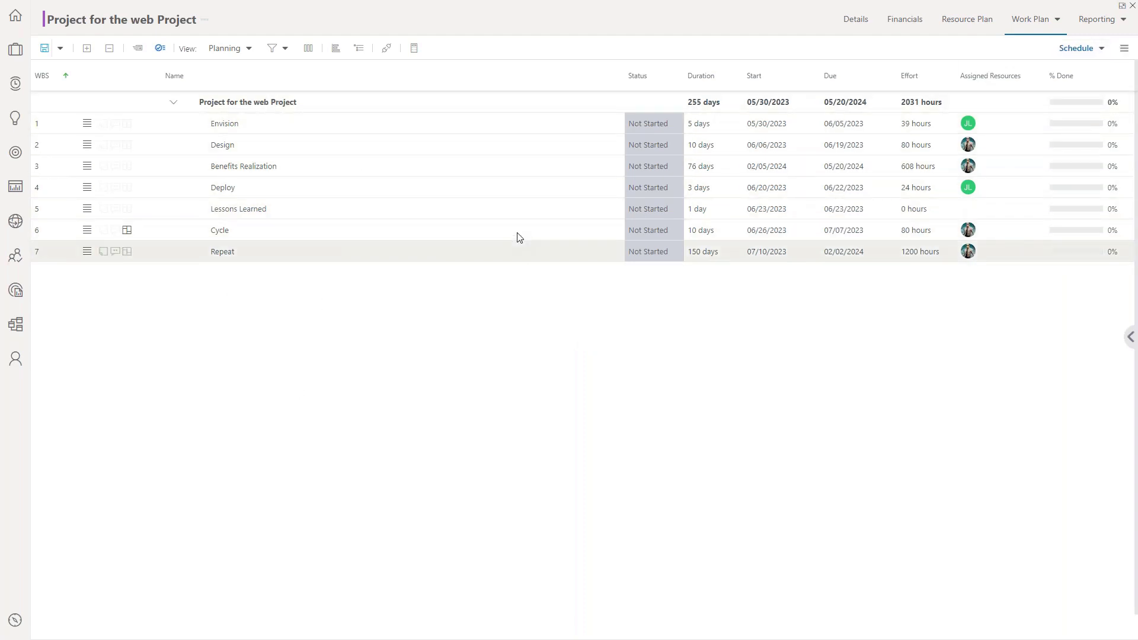
{"action": "left_click", "coordinate": [386, 49]}
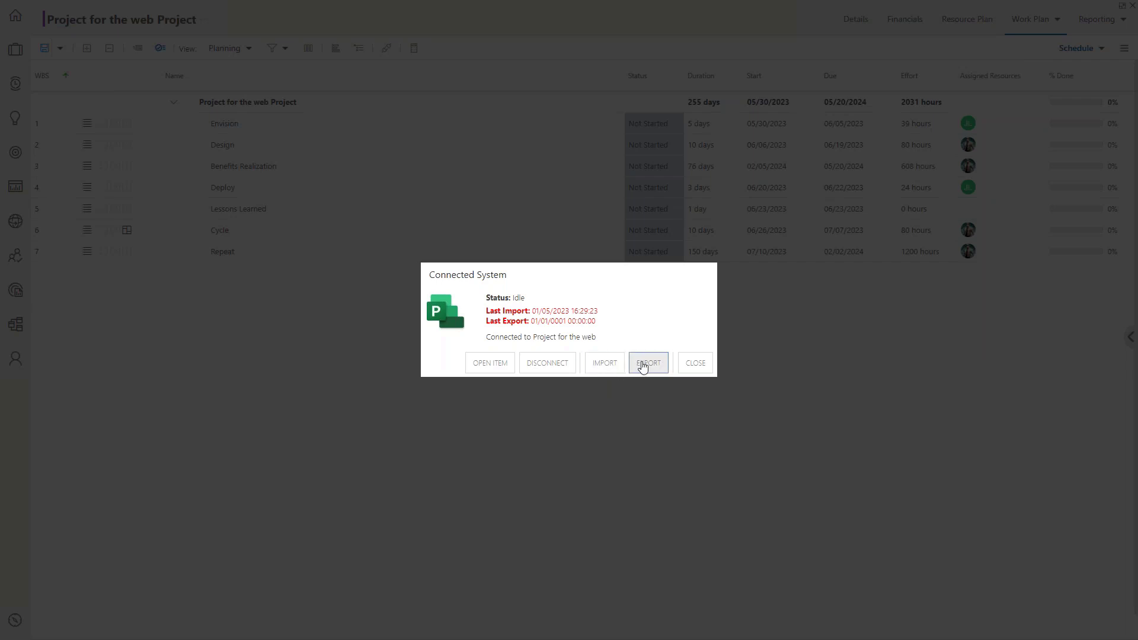
{"action": "left_click", "coordinate": [483, 368]}
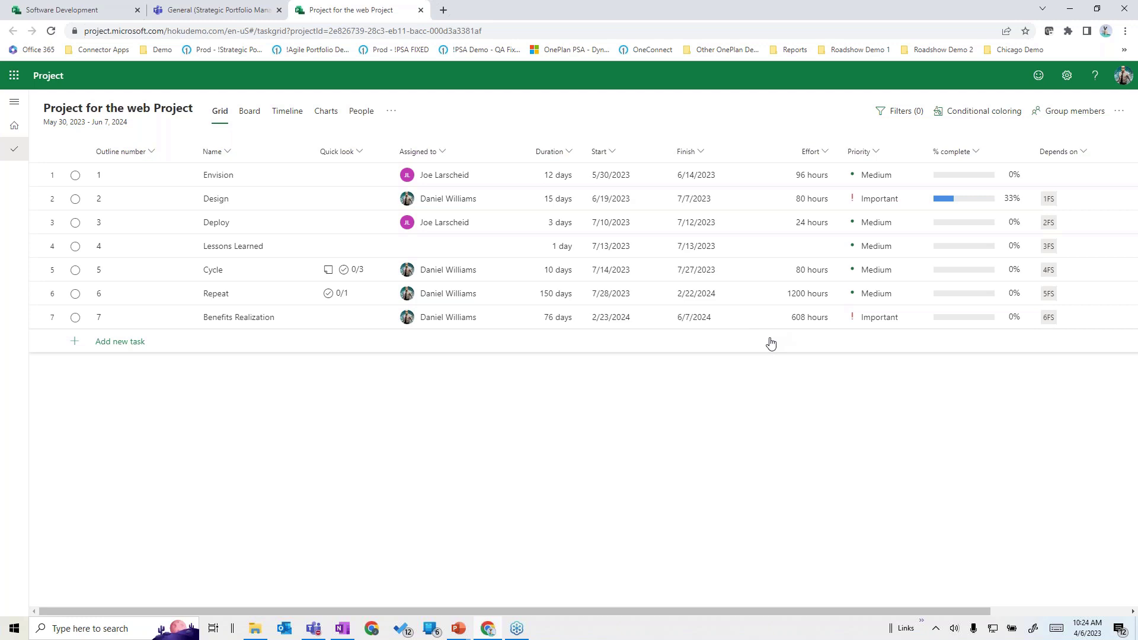
Return from Project for the web to the OnePlan work plan in full view and review its item type choices.
{"action": "left_click", "coordinate": [421, 12]}
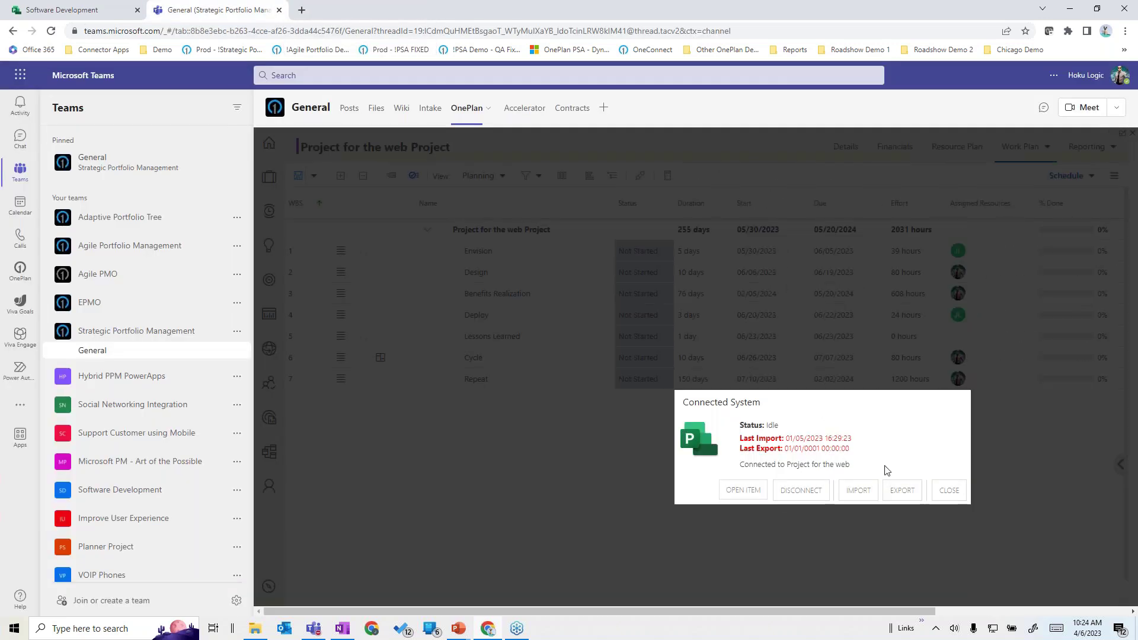
{"action": "left_click", "coordinate": [951, 490]}
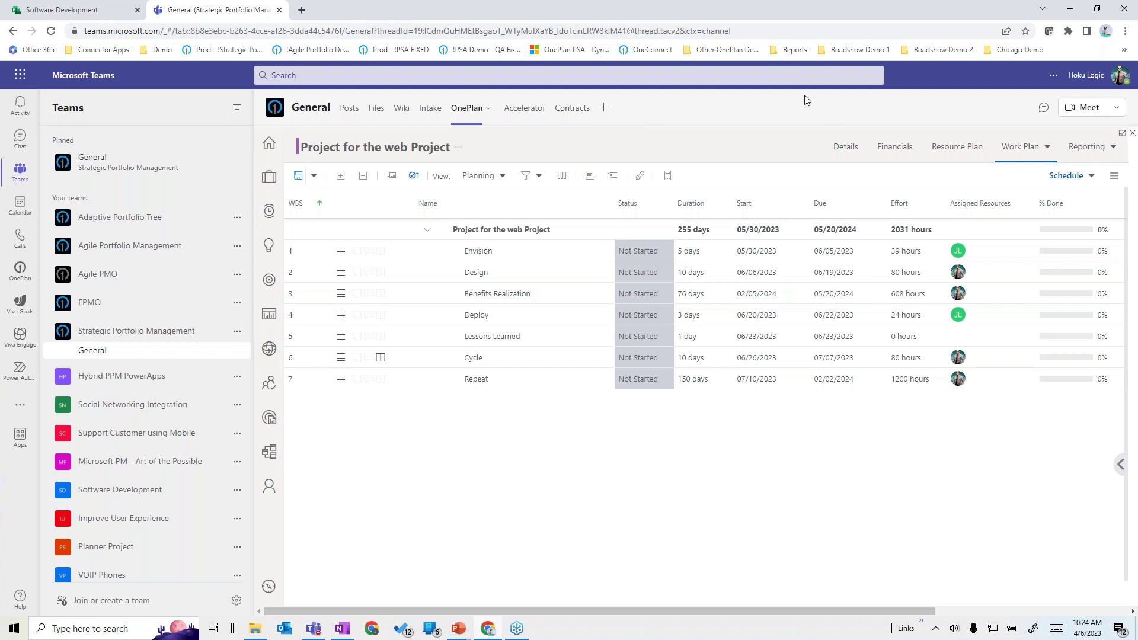
{"action": "left_click", "coordinate": [1122, 134]}
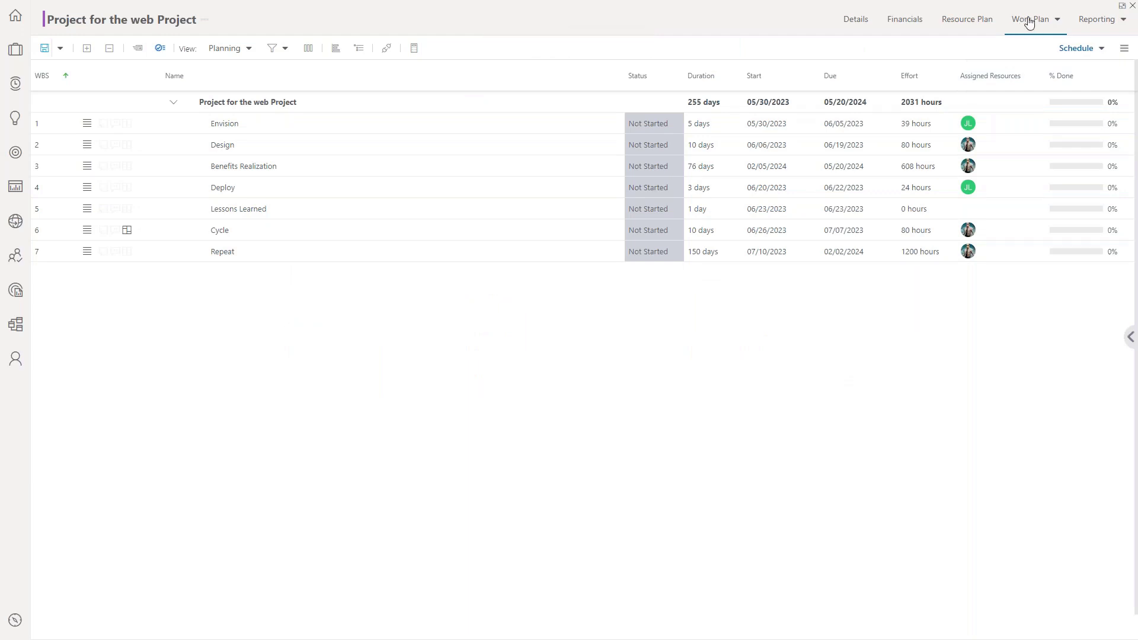
{"action": "left_click", "coordinate": [1097, 57]}
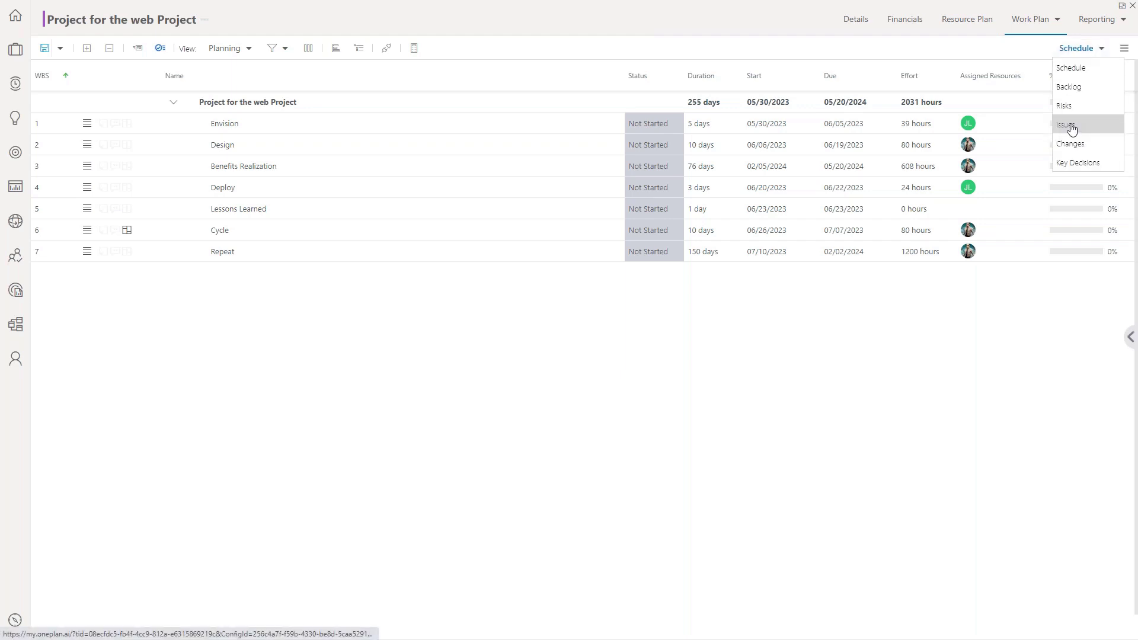
Show the project's resource plan with the committed allocations in FTE.
{"action": "left_click", "coordinate": [961, 24]}
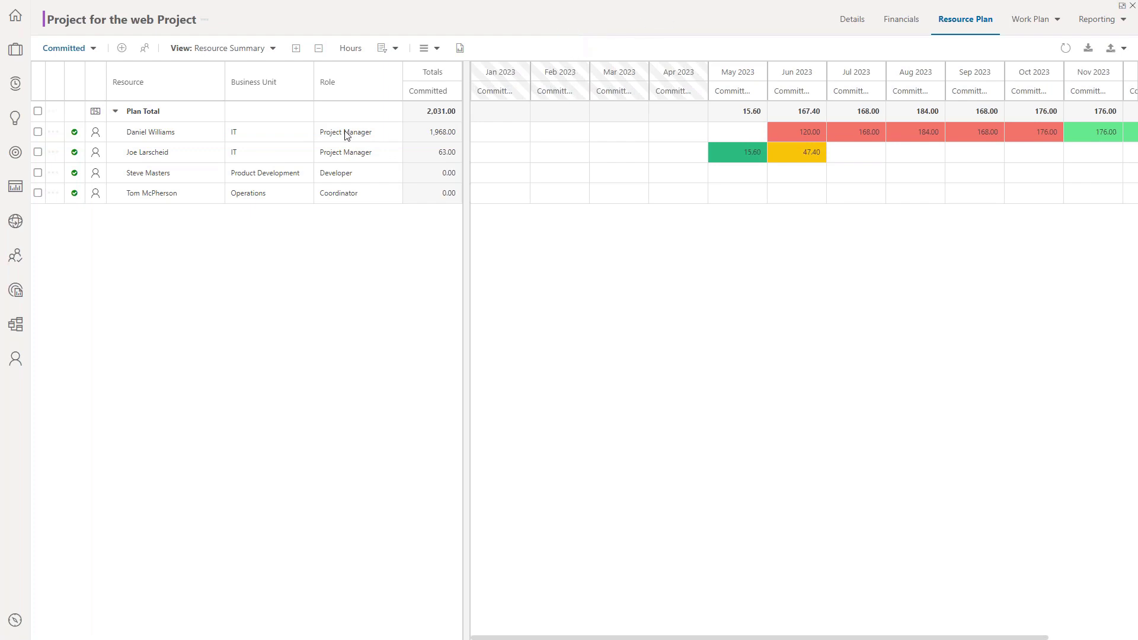
{"action": "left_click", "coordinate": [348, 50]}
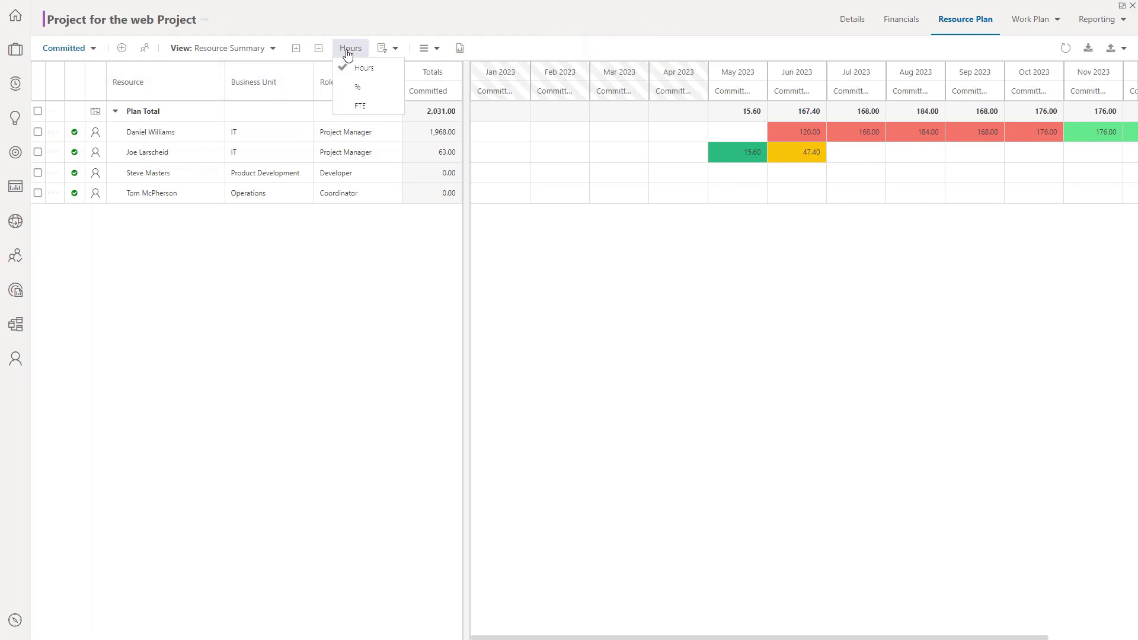
{"action": "left_click", "coordinate": [361, 113]}
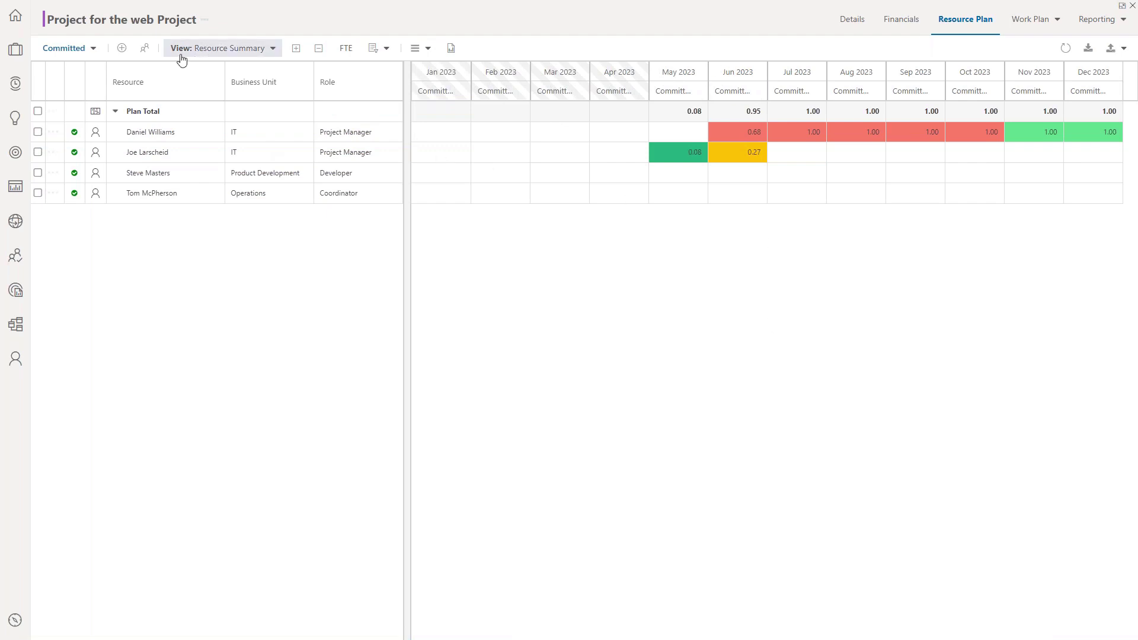
Open the resource plan's candidates list and find the best-match resources for the first listed IT project manager.
{"action": "left_click", "coordinate": [144, 47]}
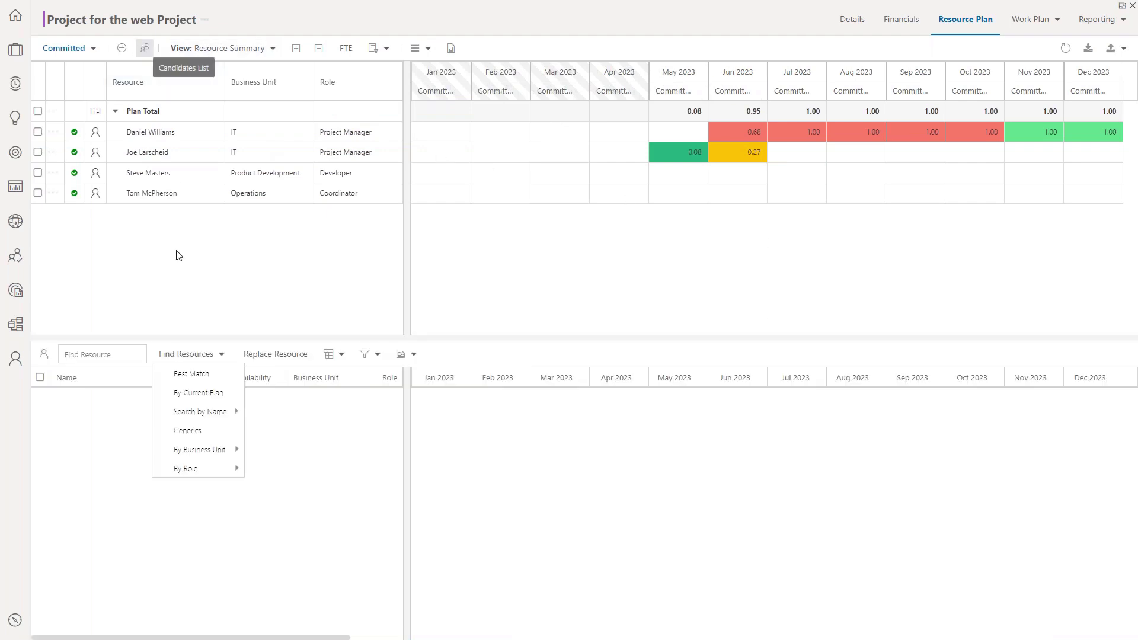
{"action": "left_click", "coordinate": [200, 380]}
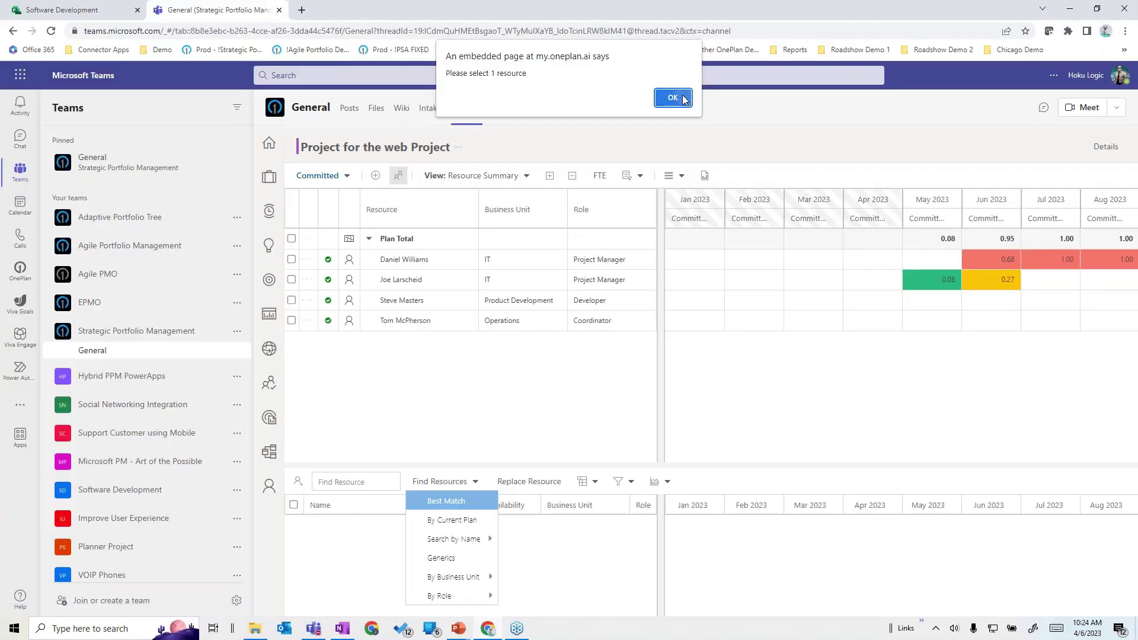
{"action": "left_click", "coordinate": [673, 98]}
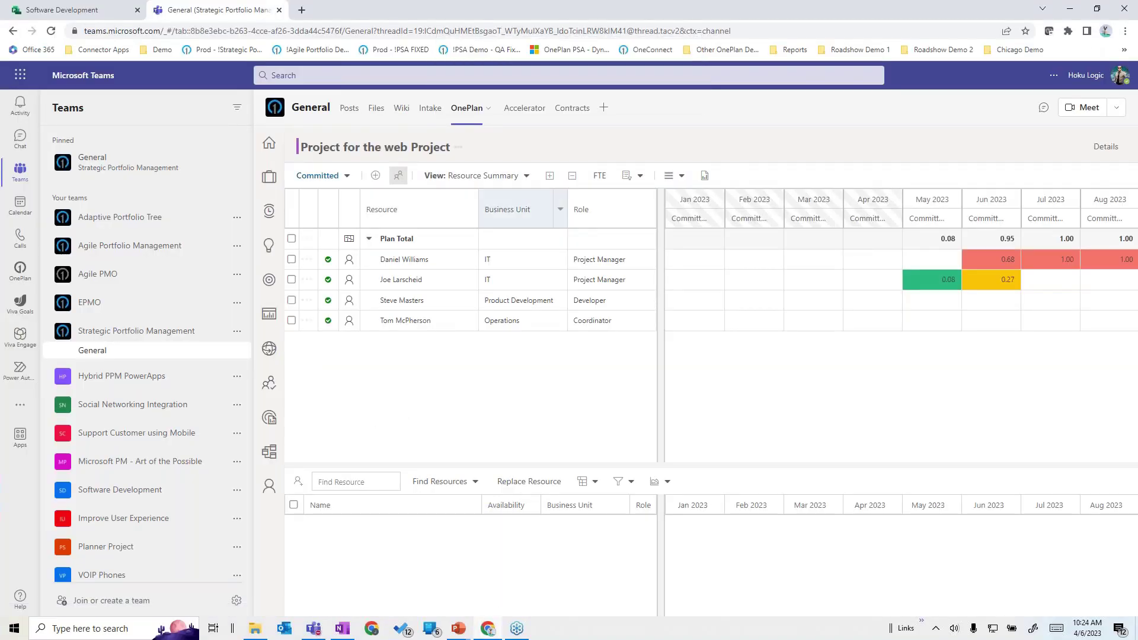
{"action": "left_click", "coordinate": [292, 259]}
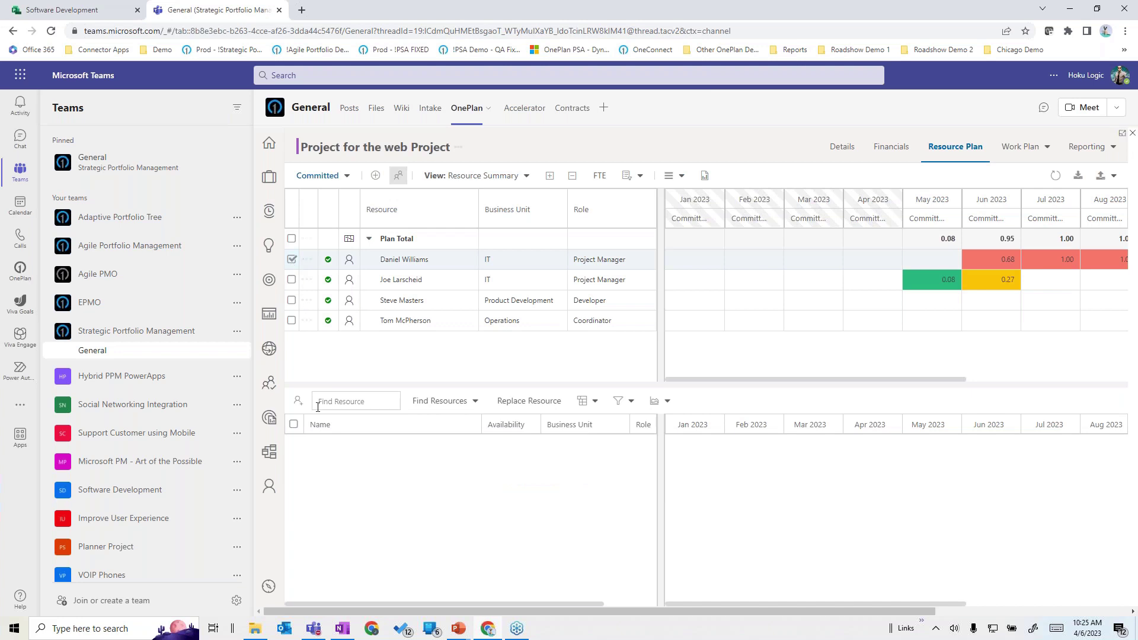
{"action": "left_click", "coordinate": [456, 402]}
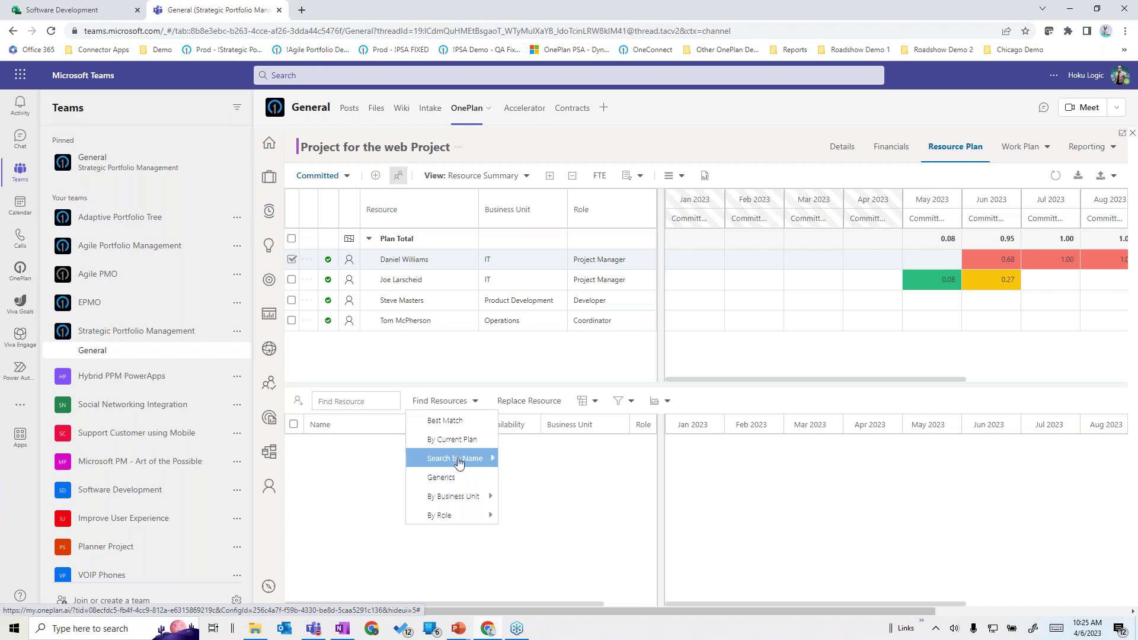
{"action": "left_click", "coordinate": [453, 422]}
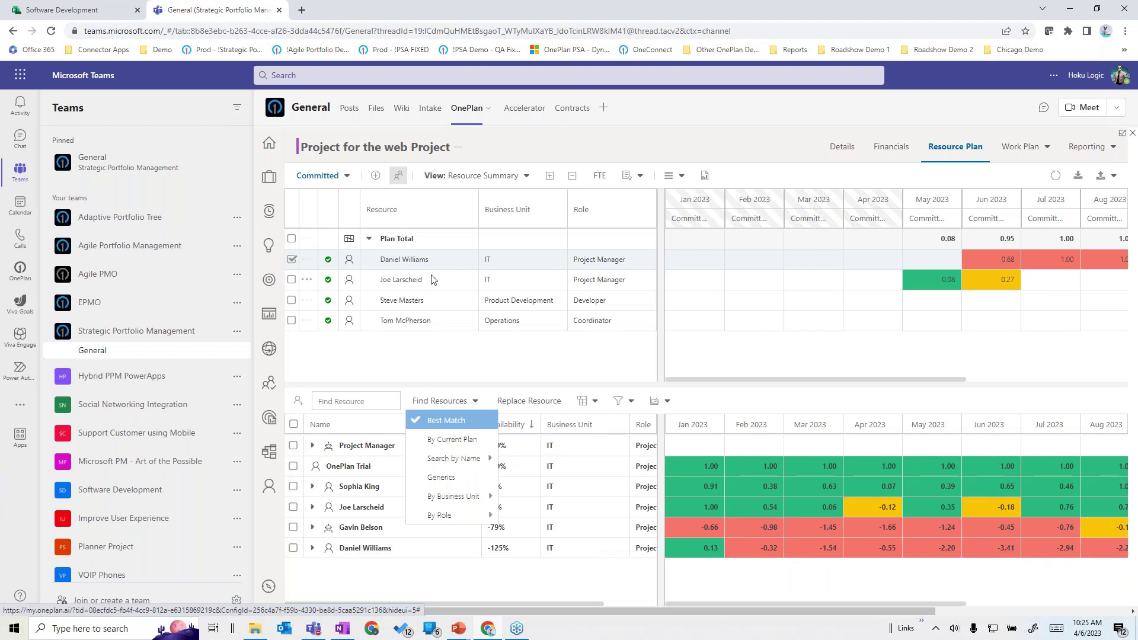
Review the resource booking form and its start month choices without adding a booking.
{"action": "left_click", "coordinate": [376, 177]}
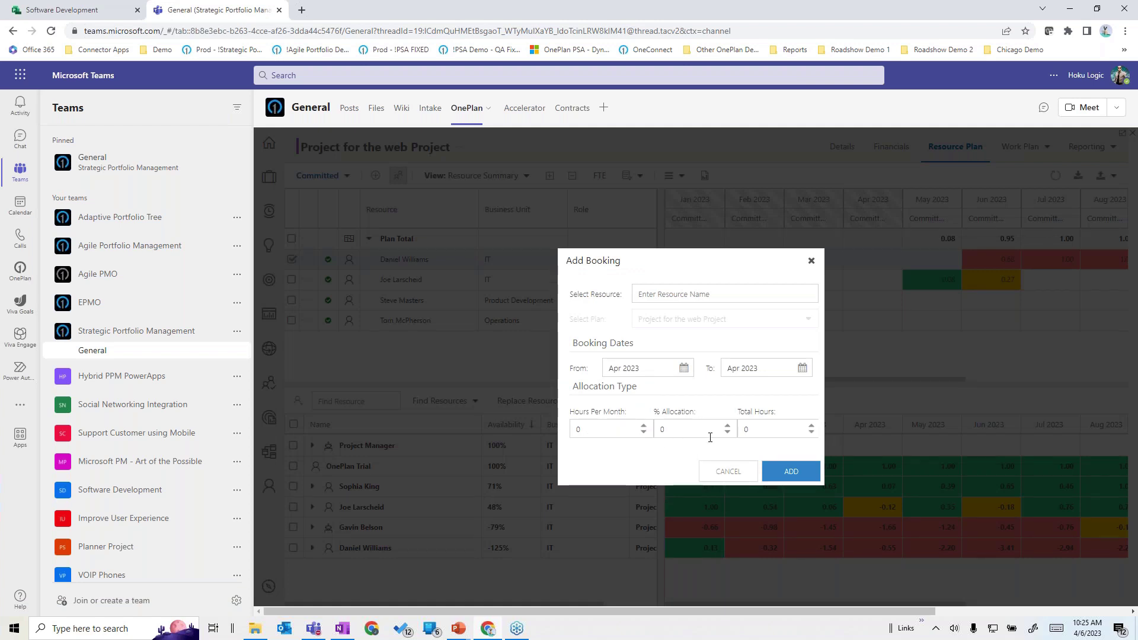
{"action": "left_click", "coordinate": [683, 369]}
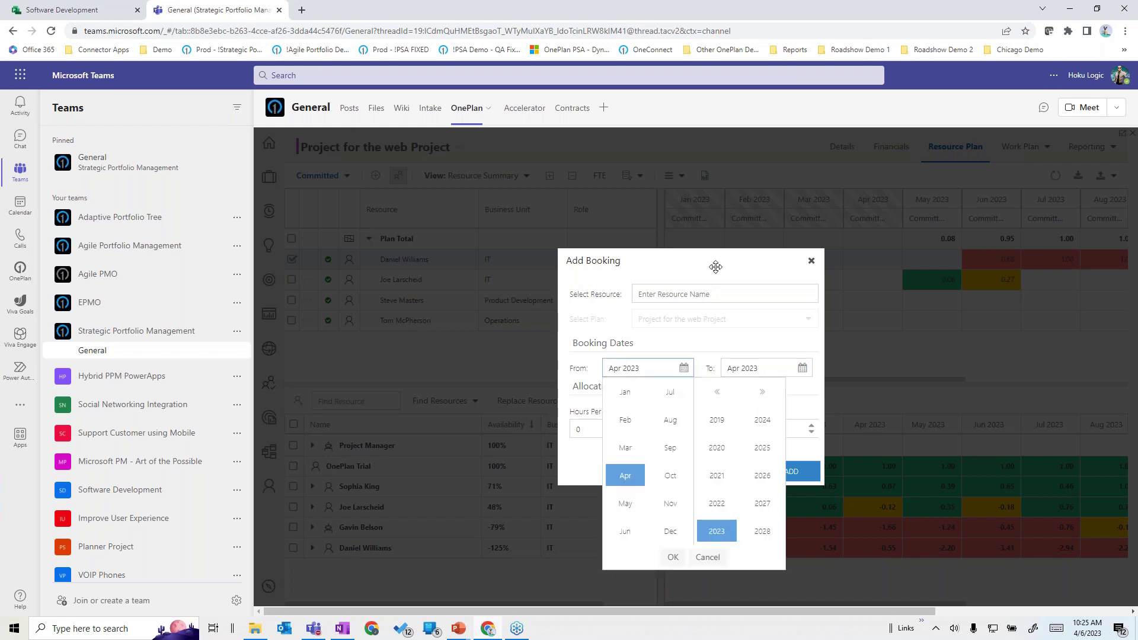
{"action": "left_click", "coordinate": [812, 261]}
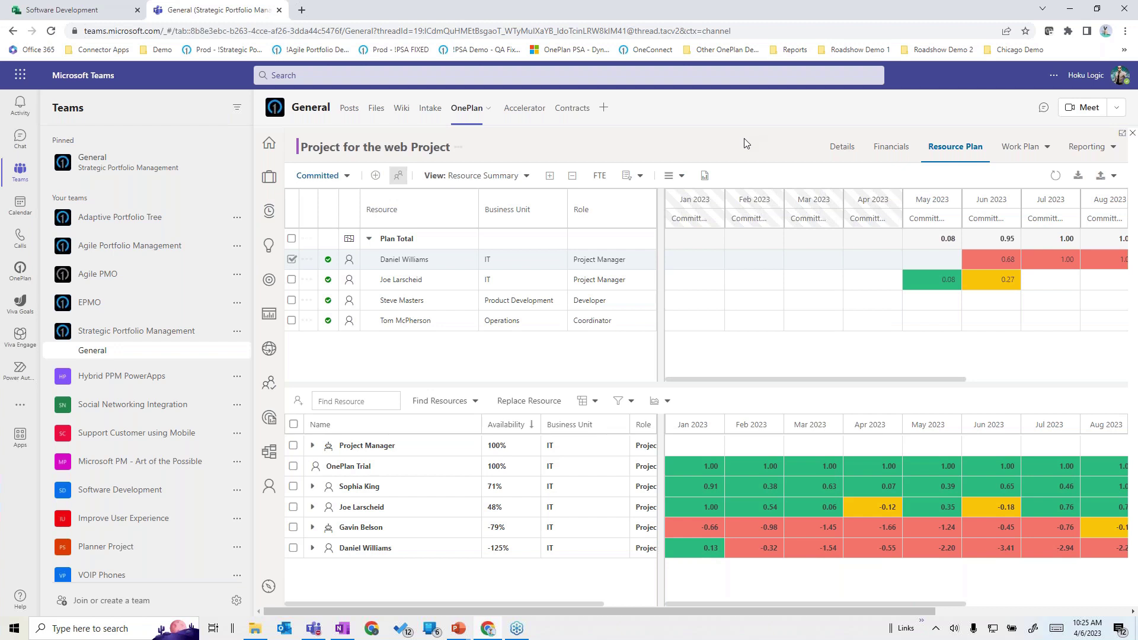
Review the project's financial forecast and read through its status report.
{"action": "left_click", "coordinate": [892, 148]}
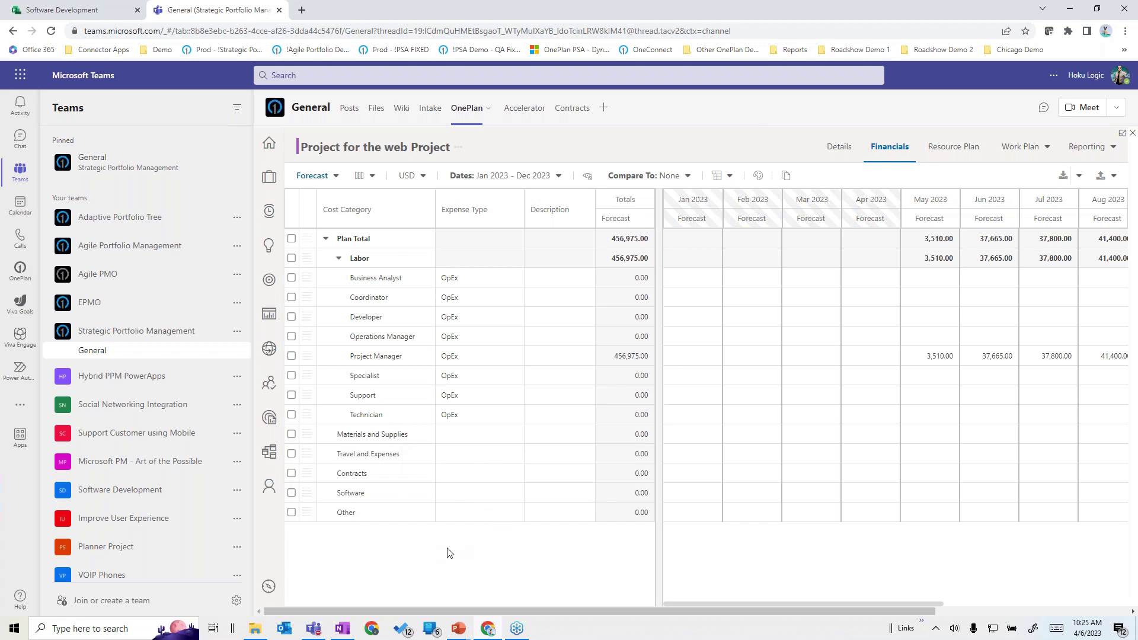
{"action": "mouse_move", "coordinate": [711, 610]}
{"action": "left_mouse_down"}
{"action": "mouse_move", "coordinate": [794, 610]}
{"action": "mouse_move", "coordinate": [730, 611]}
{"action": "left_mouse_up"}
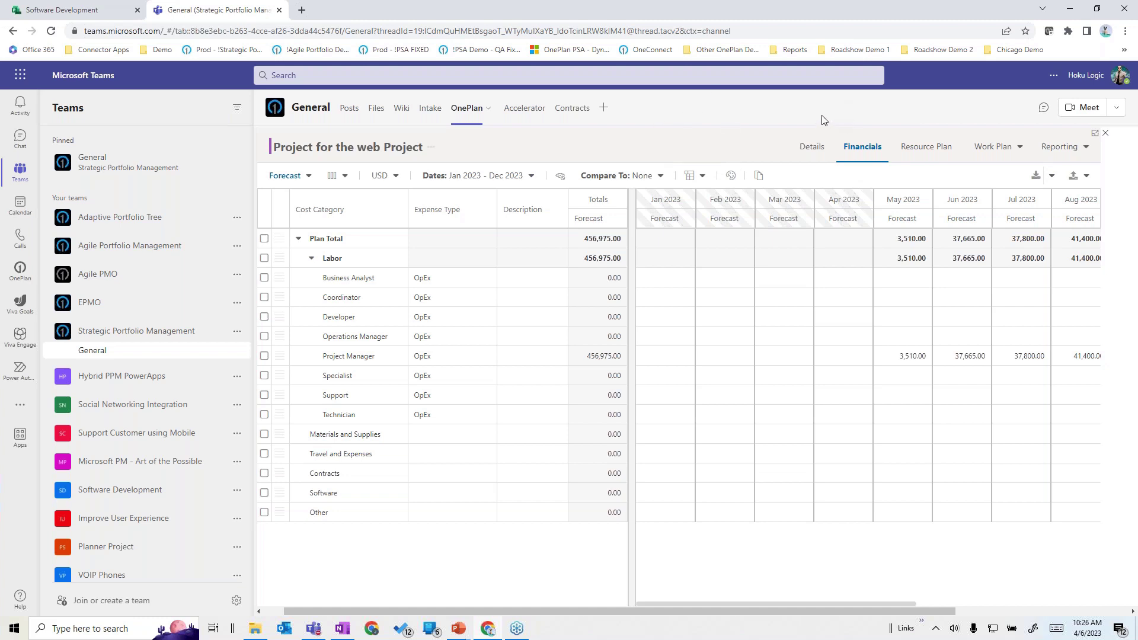
{"action": "left_click", "coordinate": [1086, 148]}
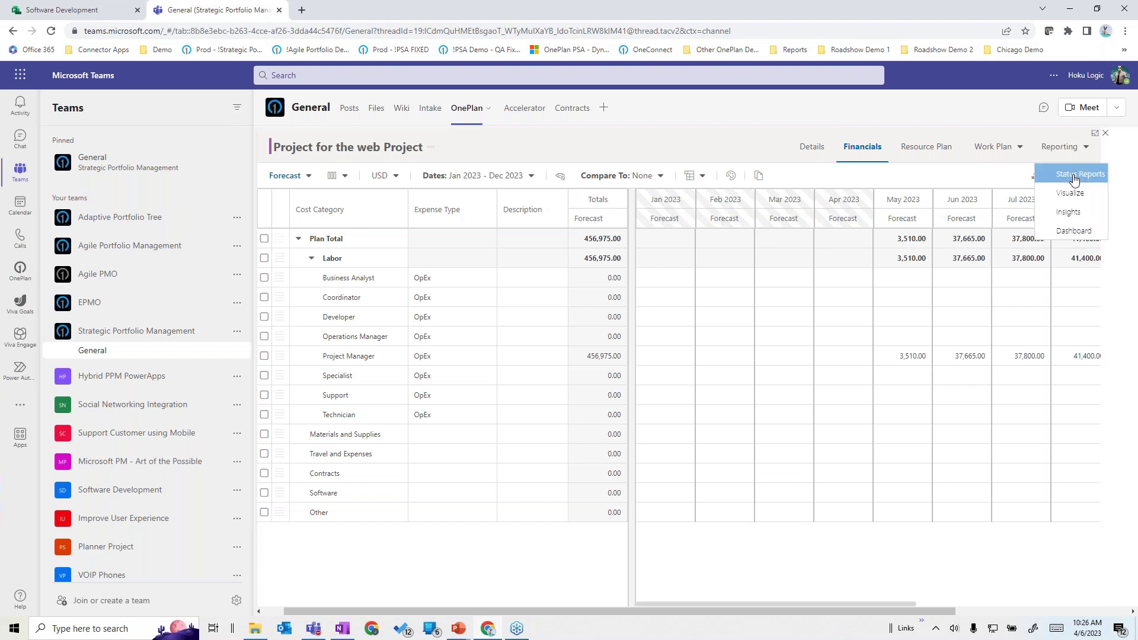
{"action": "left_click", "coordinate": [1079, 174]}
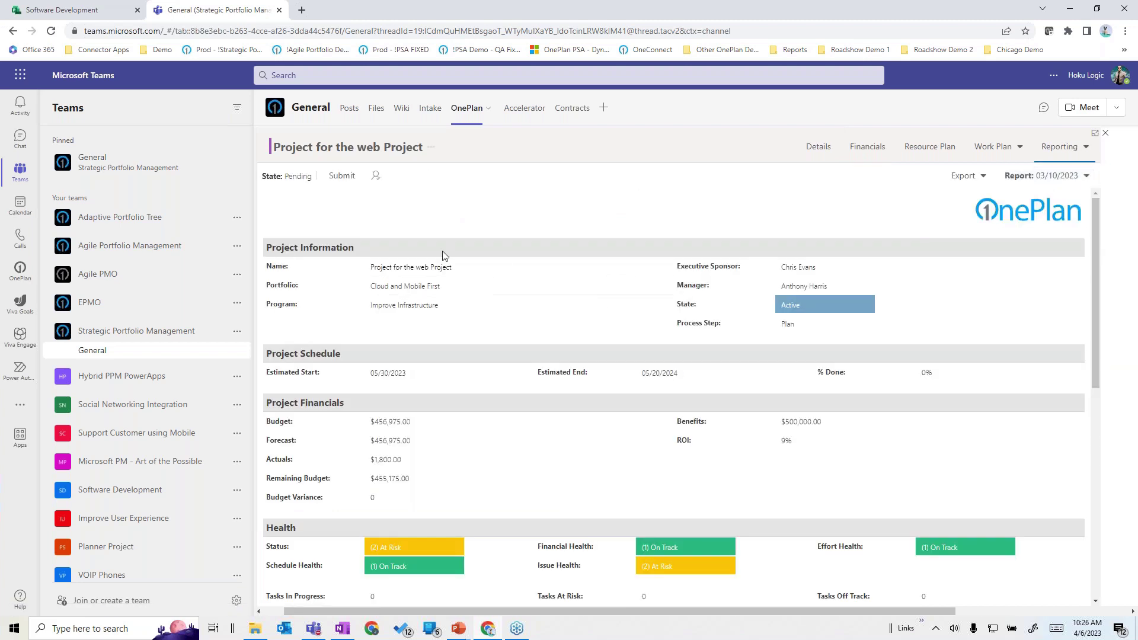
{"action": "scroll", "coordinate": [493, 343], "scroll_direction": "down", "scroll_amount": 6}
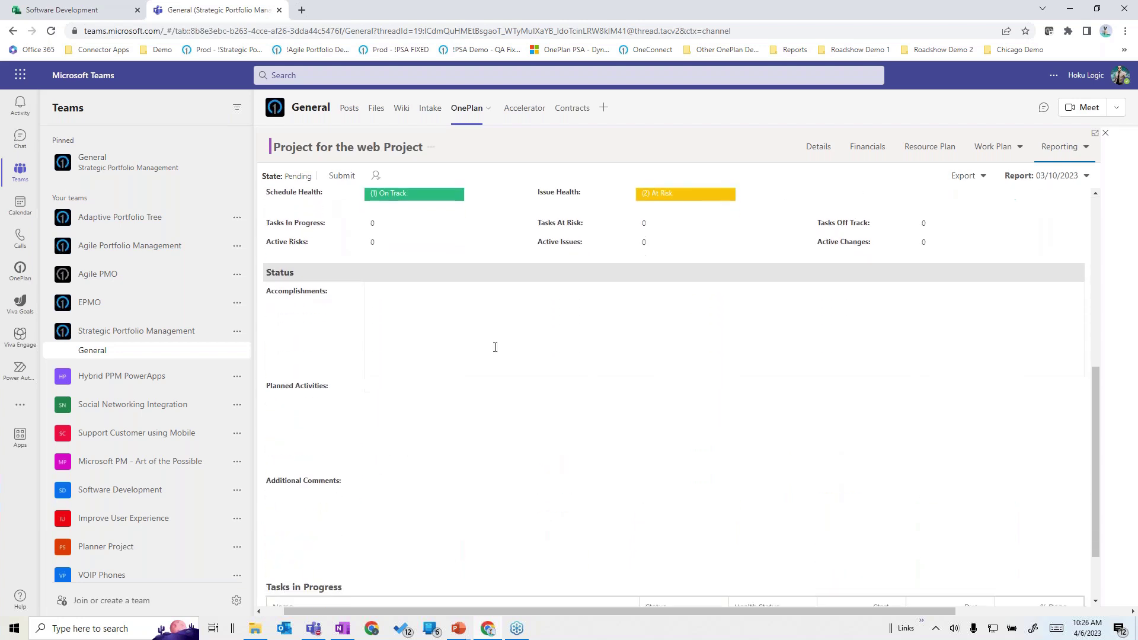
{"action": "scroll", "coordinate": [676, 397], "scroll_direction": "up", "scroll_amount": 6}
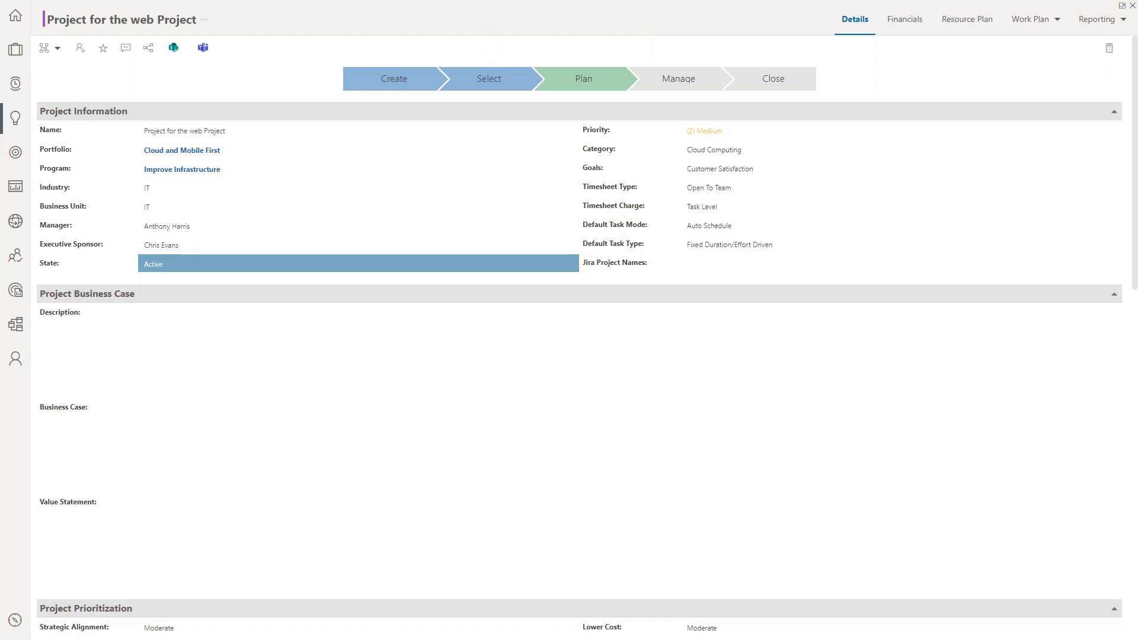
Show the ideas list and clear its filter so every idea is listed.
{"action": "left_click", "coordinate": [15, 117]}
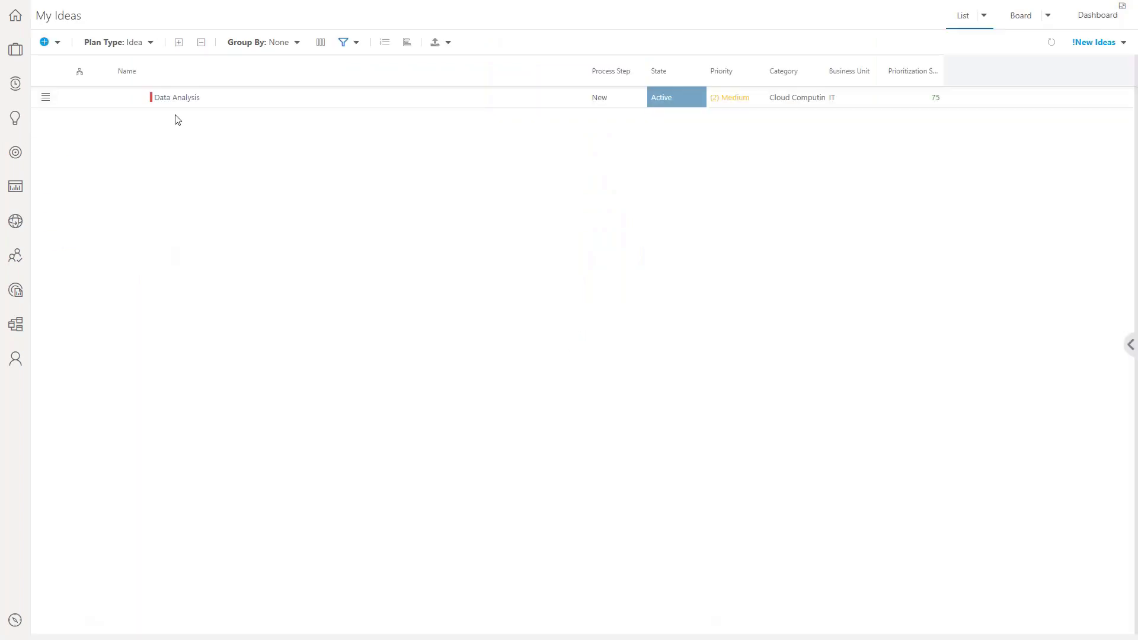
{"action": "left_click", "coordinate": [355, 42]}
{"action": "left_click", "coordinate": [371, 77]}
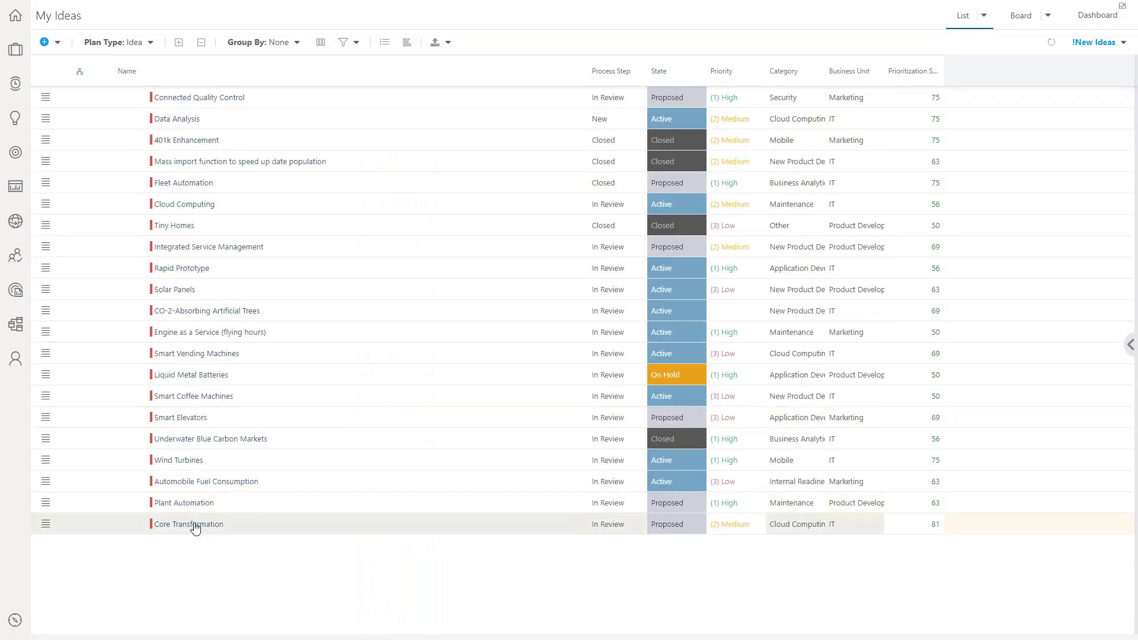
Examine the Connected Quality Control idea's business case, financials, prioritization and enterprise architecture associations.
{"action": "left_click", "coordinate": [198, 98]}
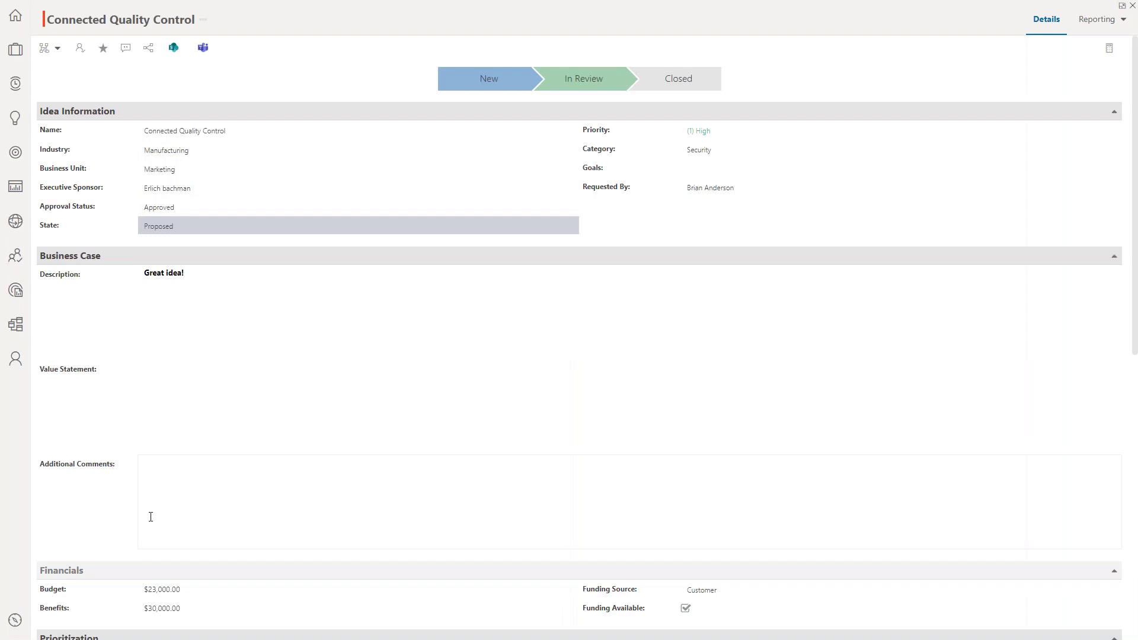
{"action": "scroll", "coordinate": [83, 534], "scroll_direction": "down", "scroll_amount": 9}
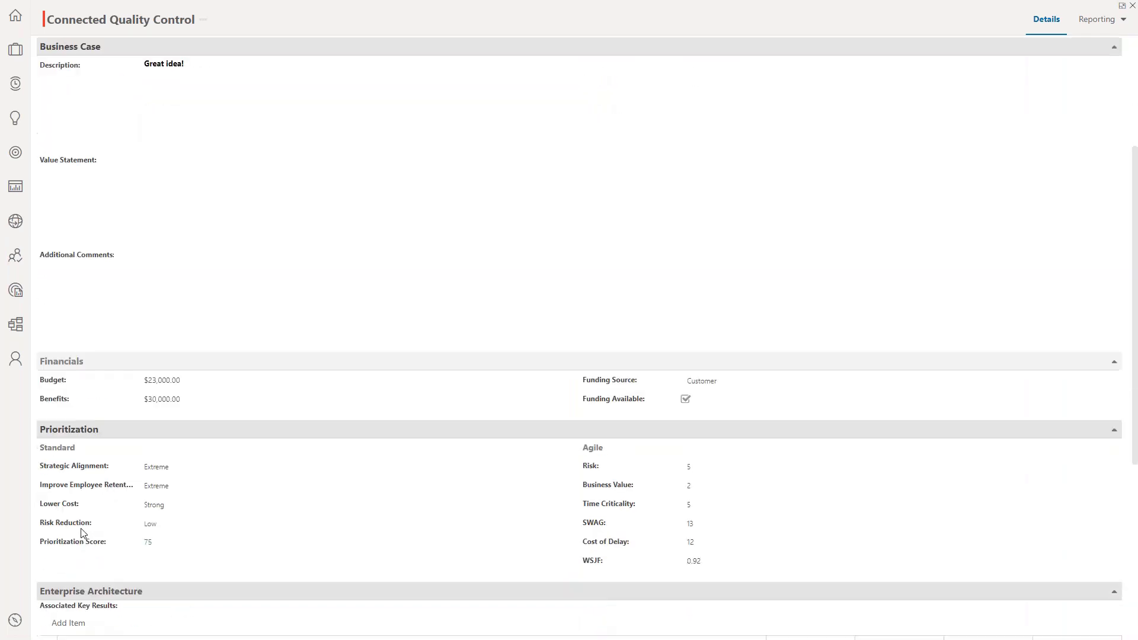
{"action": "scroll", "coordinate": [83, 533], "scroll_direction": "up", "scroll_amount": 6}
{"action": "scroll", "coordinate": [82, 531], "scroll_direction": "up", "scroll_amount": 3}
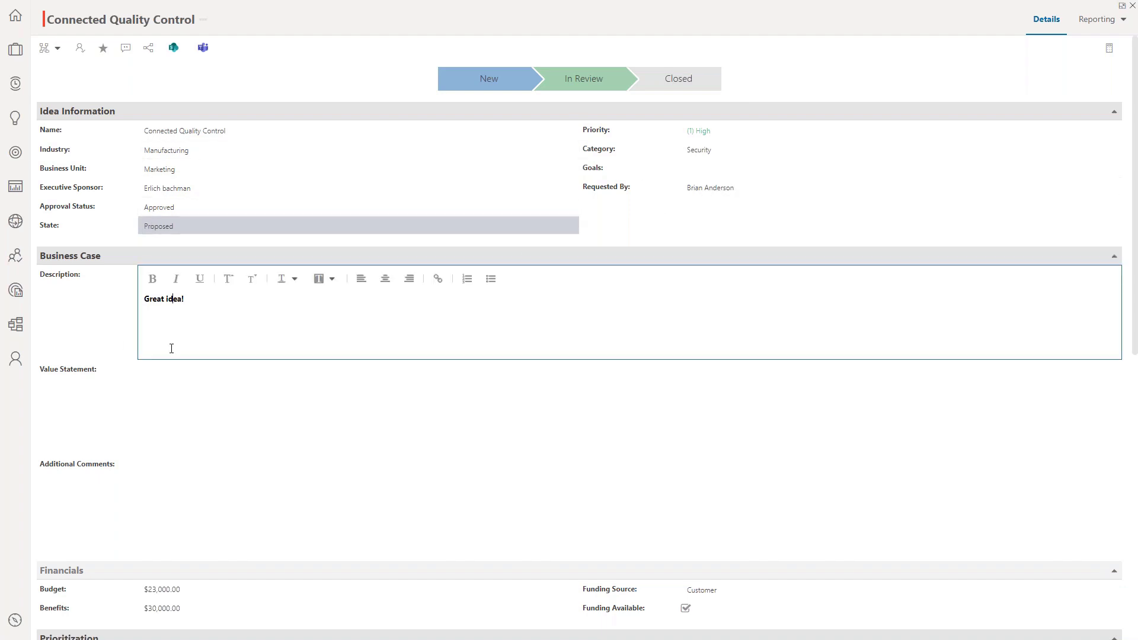
{"action": "left_click", "coordinate": [178, 398]}
{"action": "scroll", "coordinate": [169, 499], "scroll_direction": "down", "scroll_amount": 5}
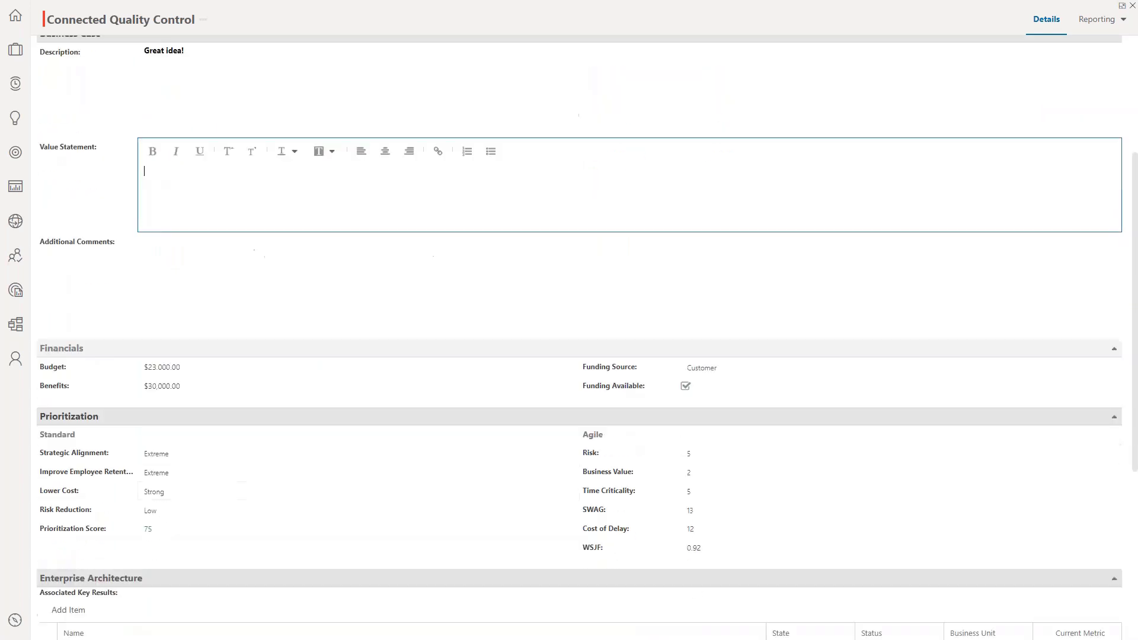
{"action": "scroll", "coordinate": [208, 414], "scroll_direction": "down", "scroll_amount": 2}
{"action": "scroll", "coordinate": [209, 416], "scroll_direction": "down", "scroll_amount": 2}
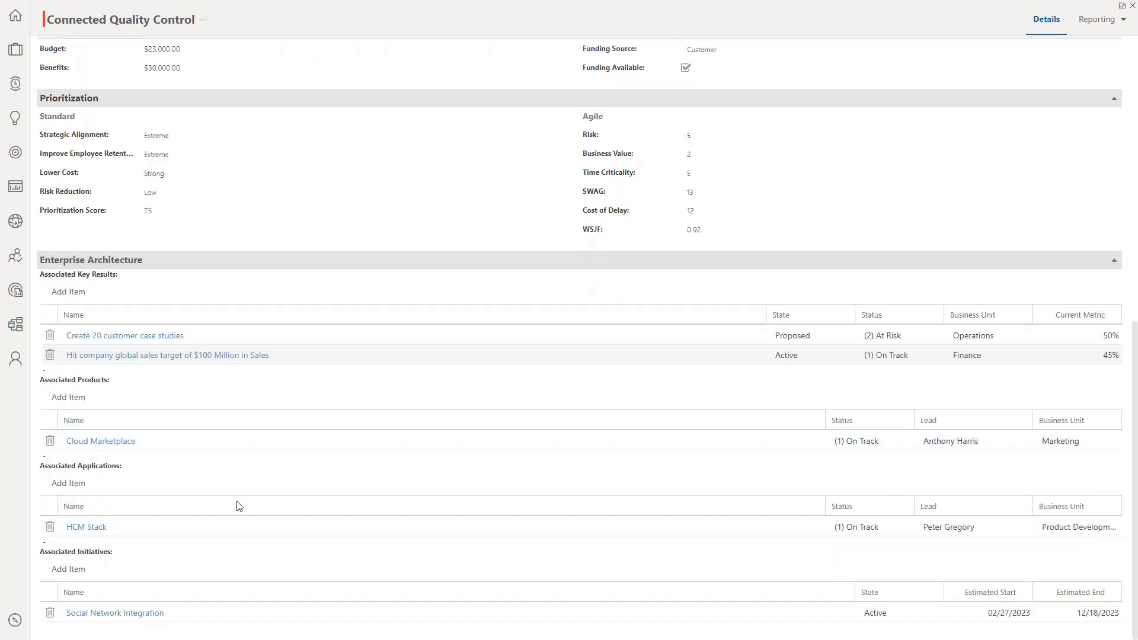
{"action": "scroll", "coordinate": [247, 514], "scroll_direction": "up", "scroll_amount": 9}
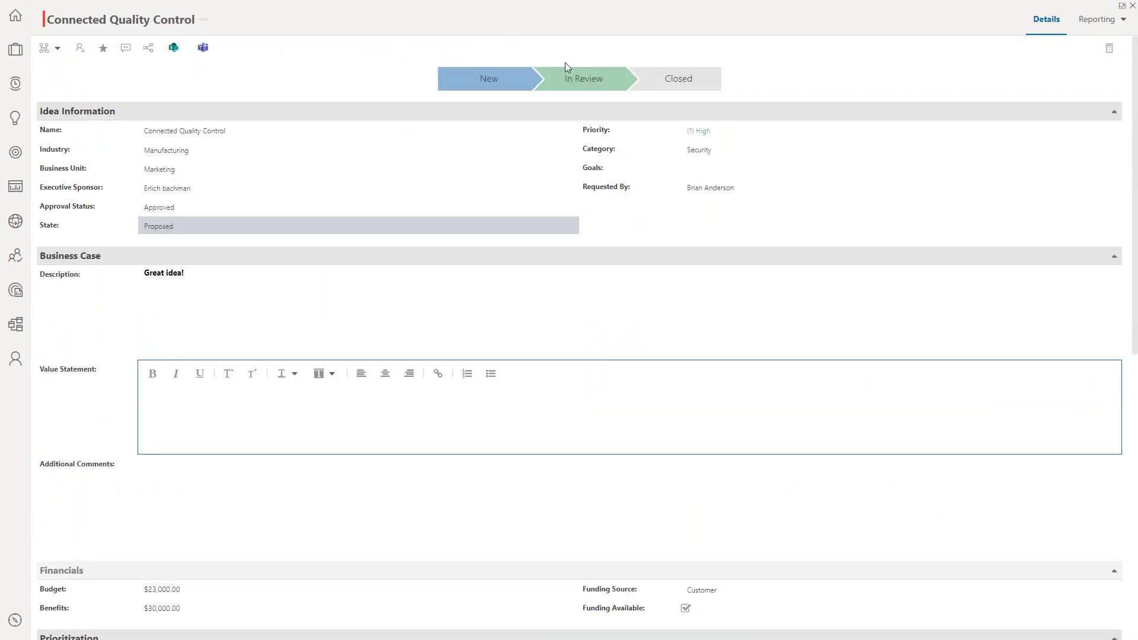
Return to the ideas list and review the plan types Connected Quality Control can be reorganized into, without changing it.
{"action": "left_click", "coordinate": [16, 121]}
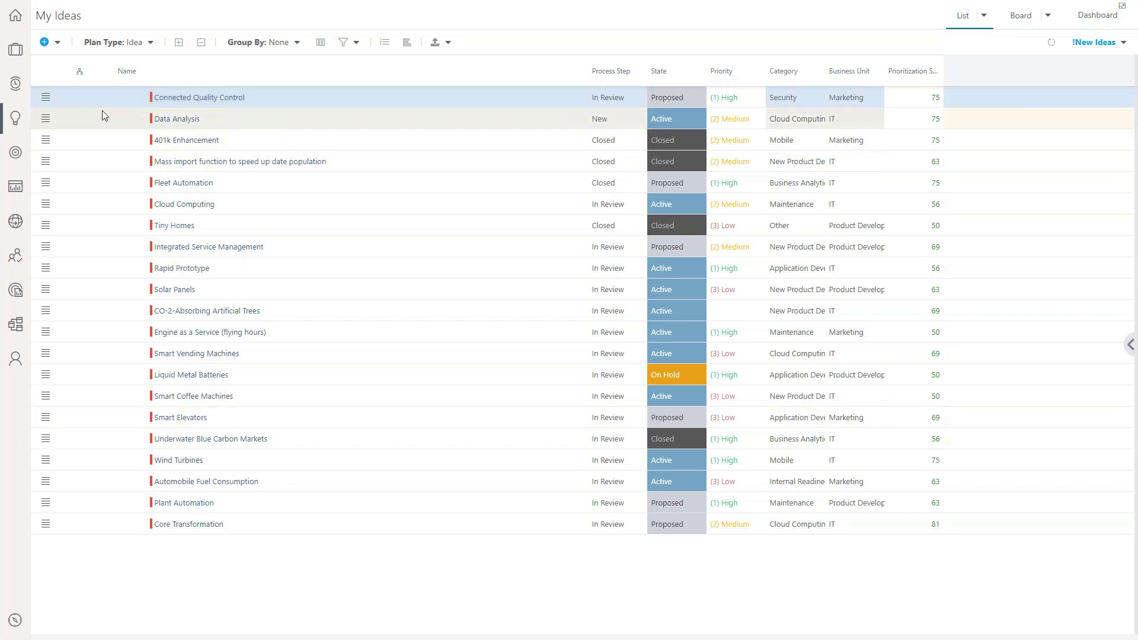
{"action": "left_click", "coordinate": [46, 98]}
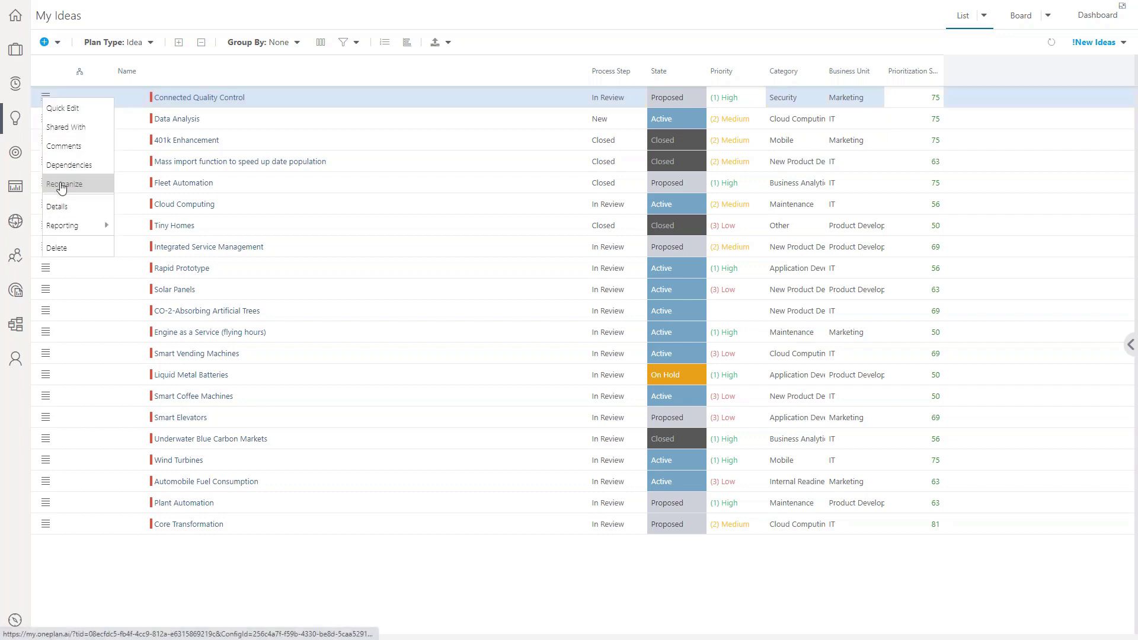
{"action": "left_click", "coordinate": [62, 185]}
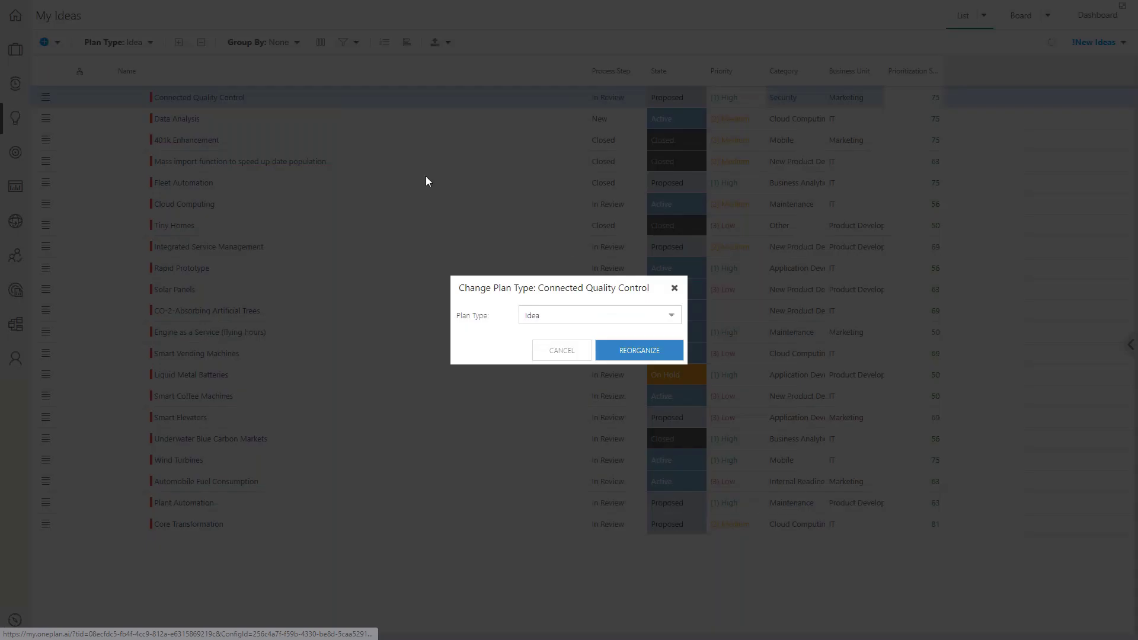
{"action": "left_click", "coordinate": [672, 316]}
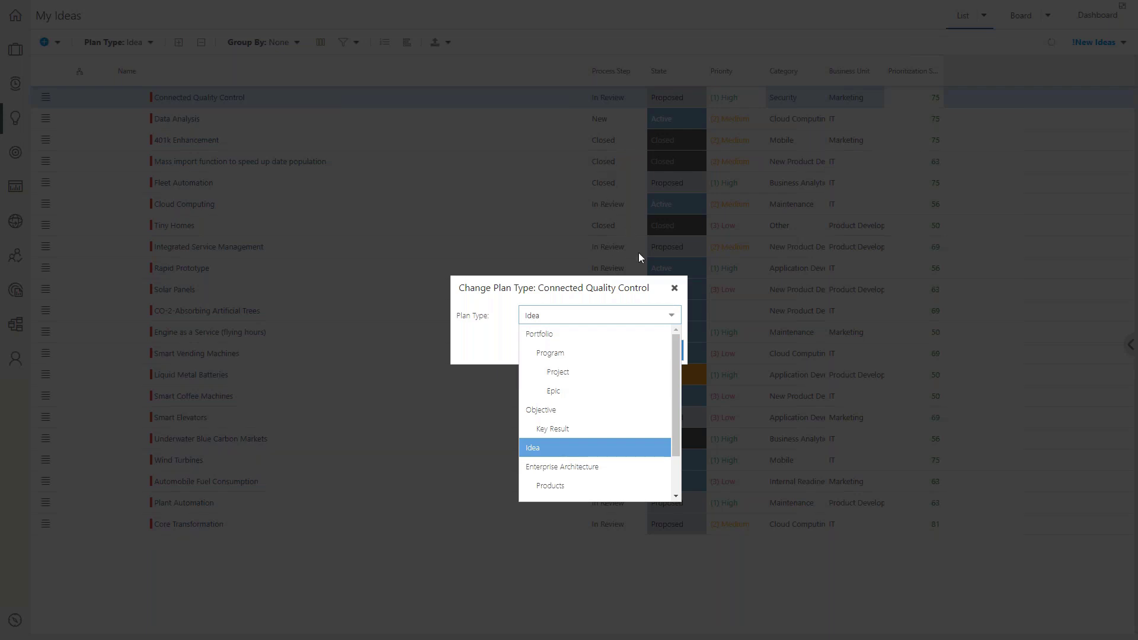
{"action": "left_click", "coordinate": [674, 288]}
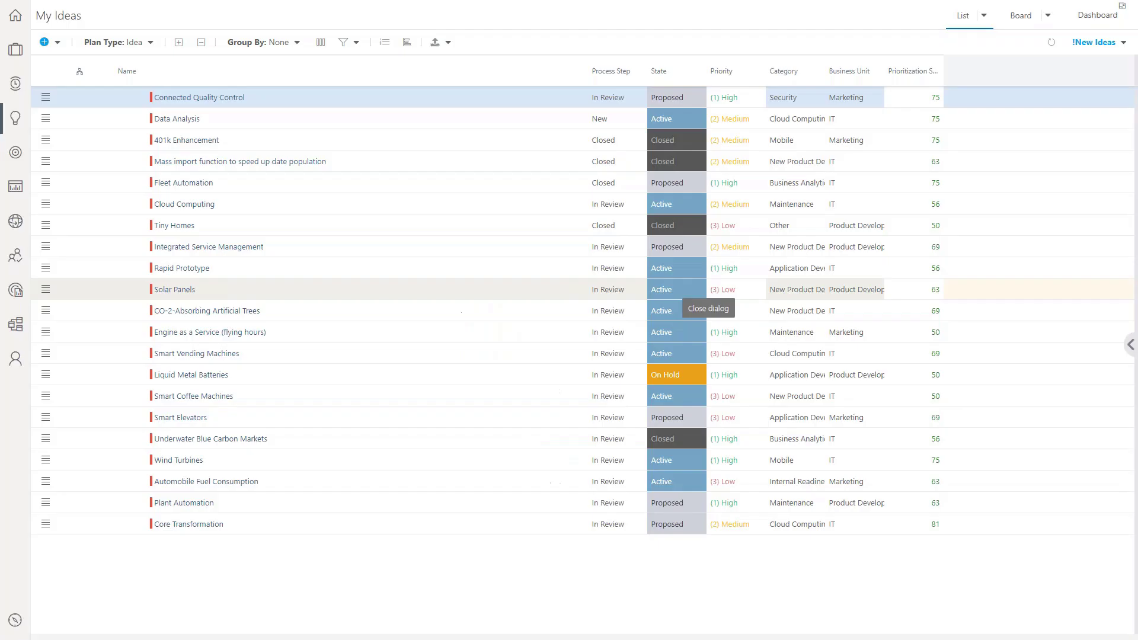
Show the portfolio list in ranked order and move the New Customer Support Portal epic up to rank 6.
{"action": "left_click", "coordinate": [13, 190]}
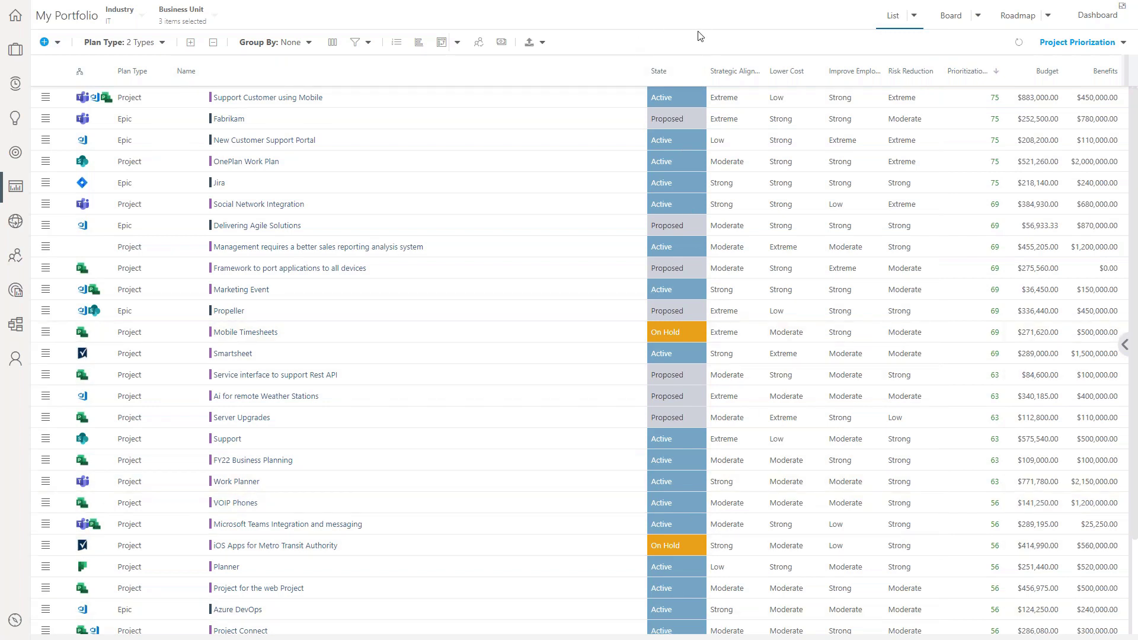
{"action": "left_click", "coordinate": [395, 43]}
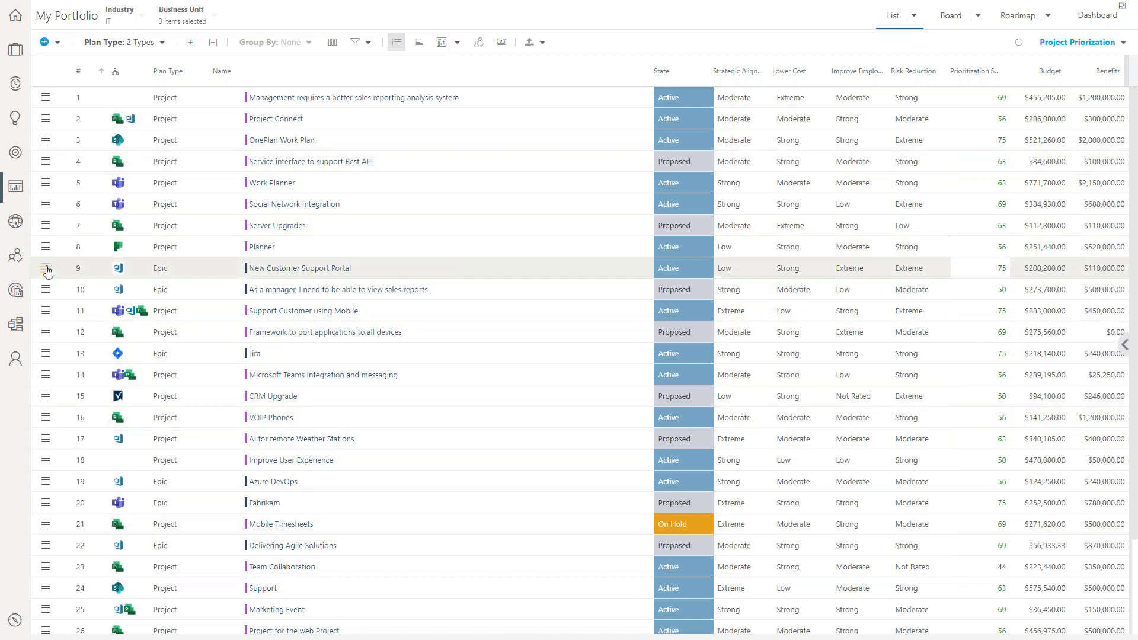
{"action": "left_click_drag", "start_coordinate": [46, 271], "coordinate": [42, 204]}
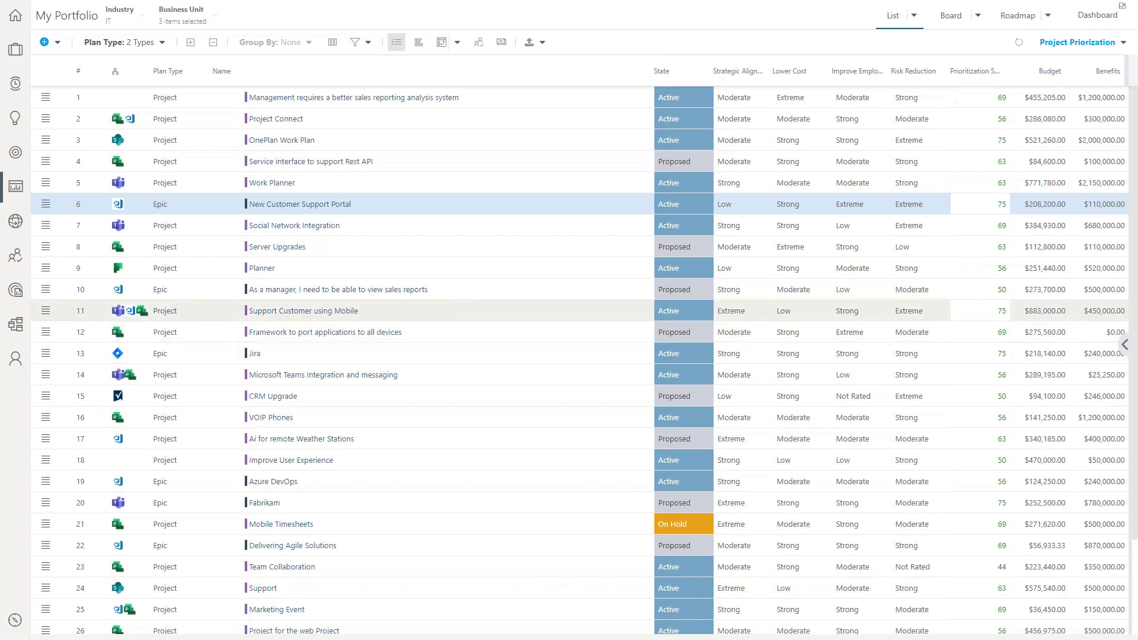
Show resource capacity alongside the ranked portfolio and display it in FTE.
{"action": "left_click", "coordinate": [480, 43]}
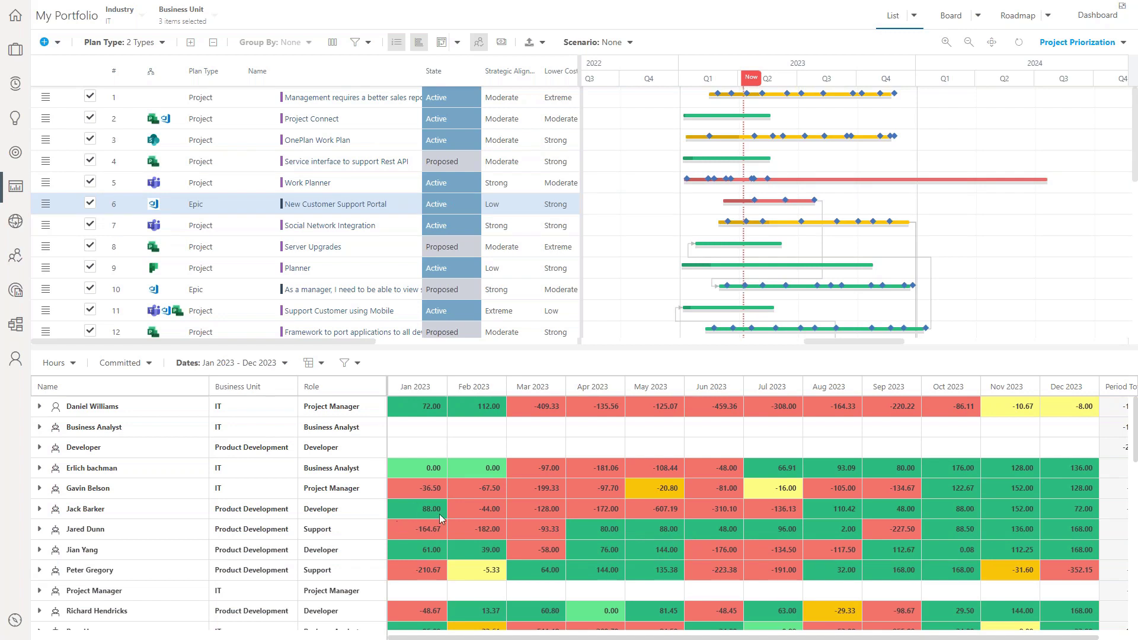
{"action": "left_click", "coordinate": [72, 363]}
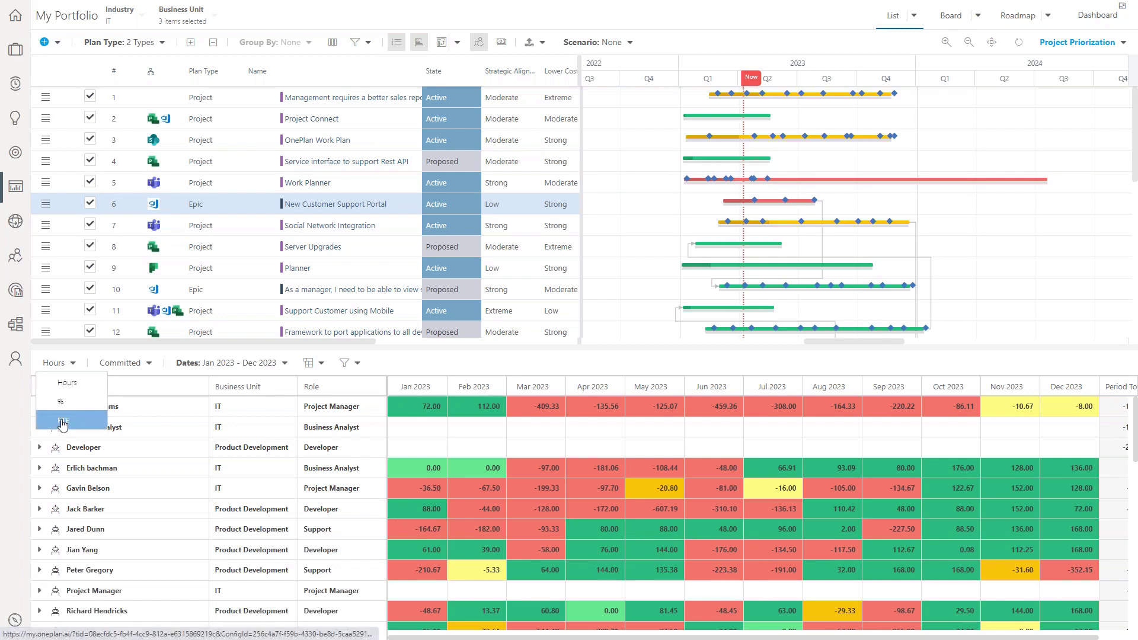
{"action": "left_click", "coordinate": [63, 423]}
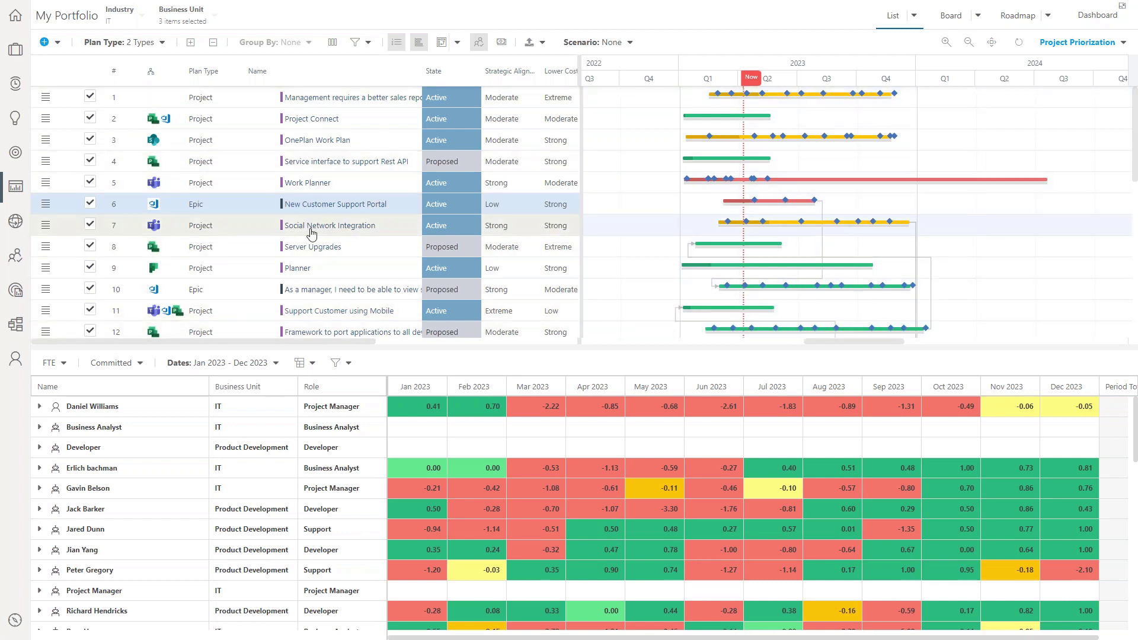
Exclude the plans ranked 28 to 31 from the resource capacity calculation and review the scenario choices.
{"action": "scroll", "coordinate": [314, 231], "scroll_direction": "down", "scroll_amount": 1}
{"action": "scroll", "coordinate": [217, 231], "scroll_direction": "down", "scroll_amount": 6}
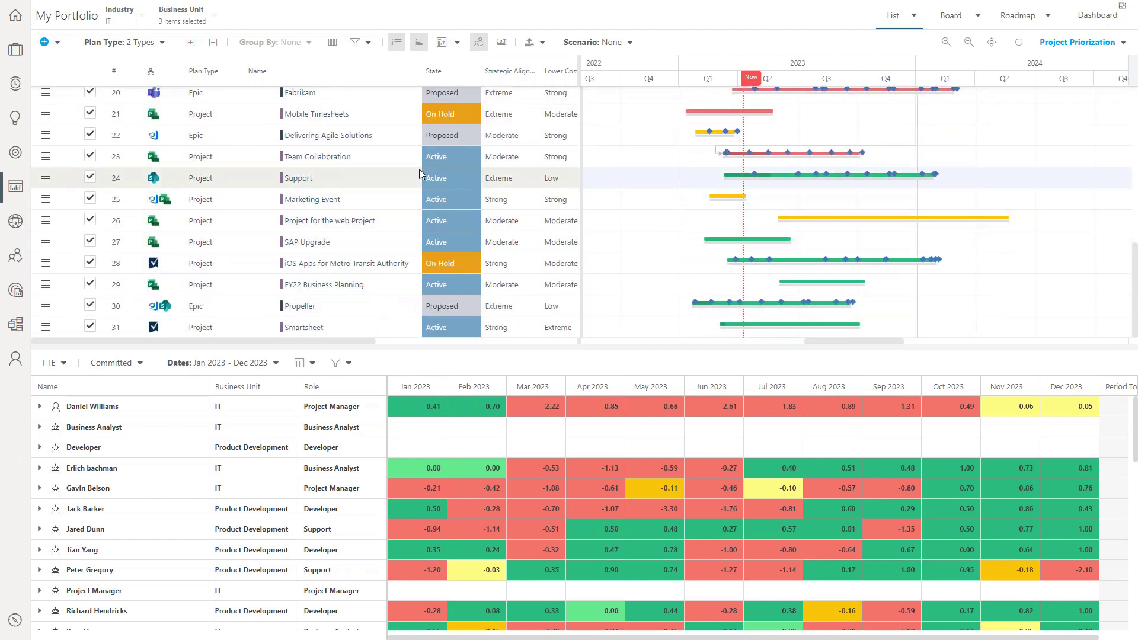
{"action": "left_click", "coordinate": [90, 326]}
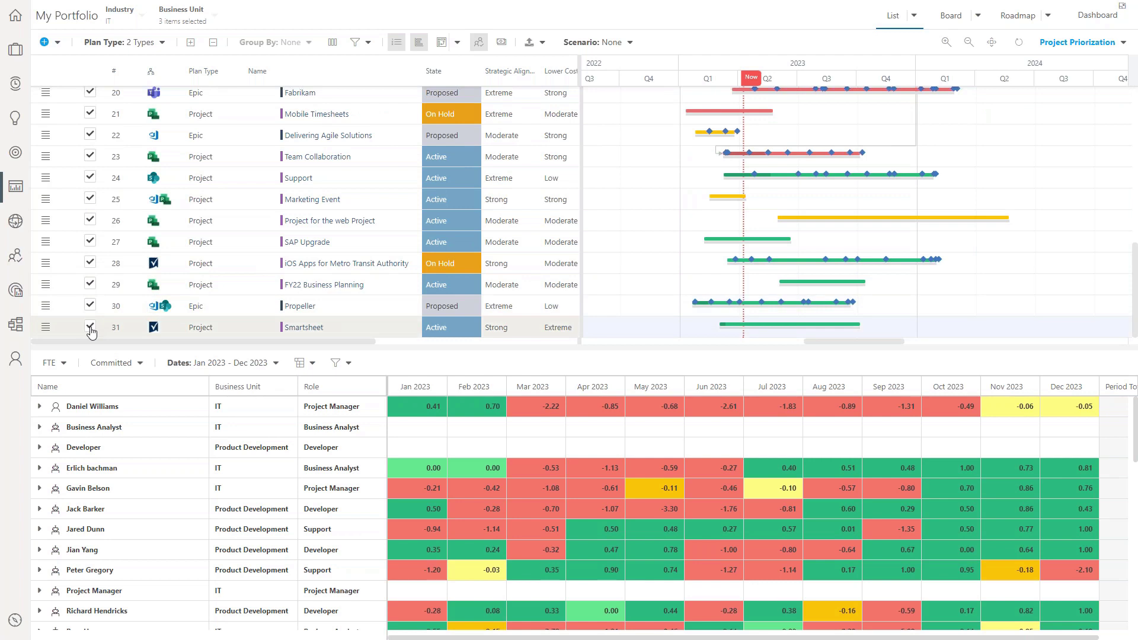
{"action": "left_click", "coordinate": [91, 307]}
{"action": "left_click", "coordinate": [90, 285]}
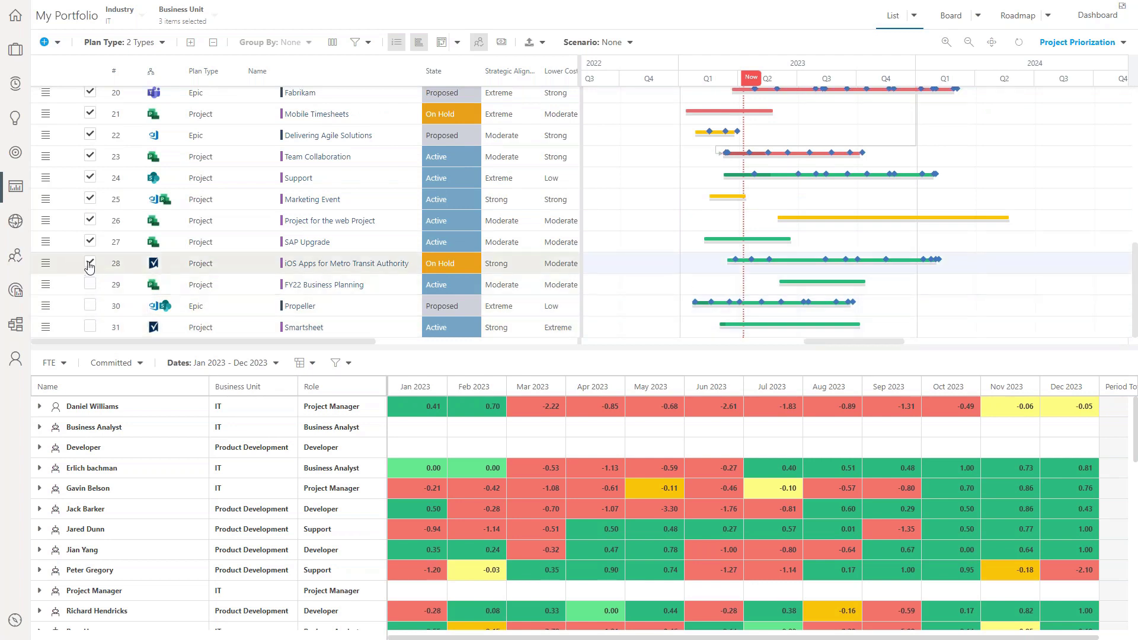
{"action": "left_click", "coordinate": [90, 264]}
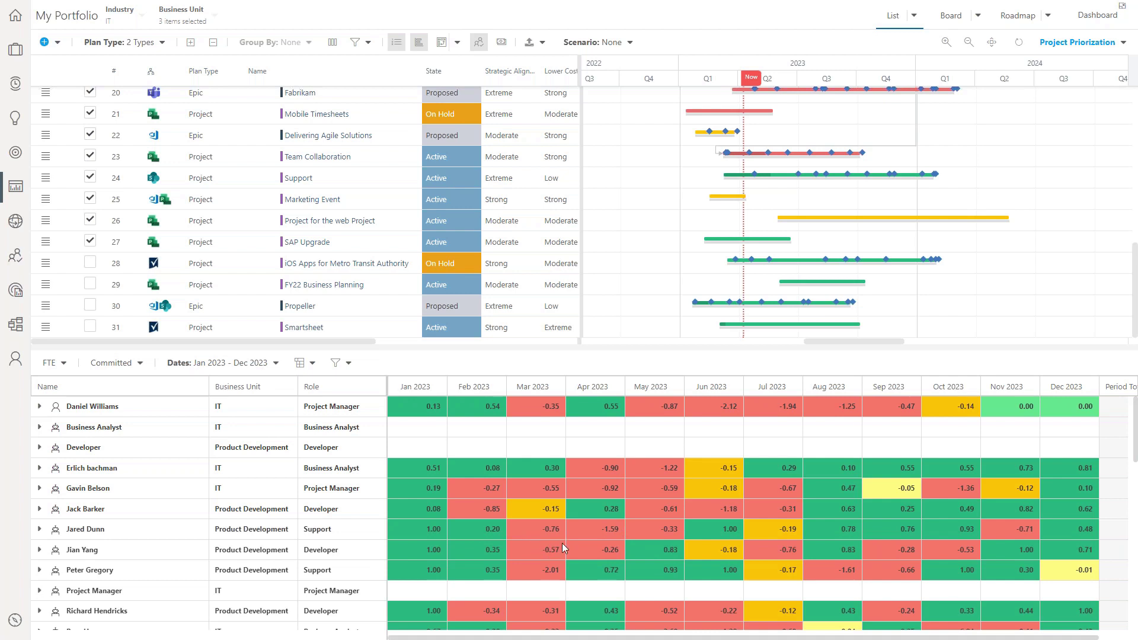
{"action": "left_click", "coordinate": [629, 43]}
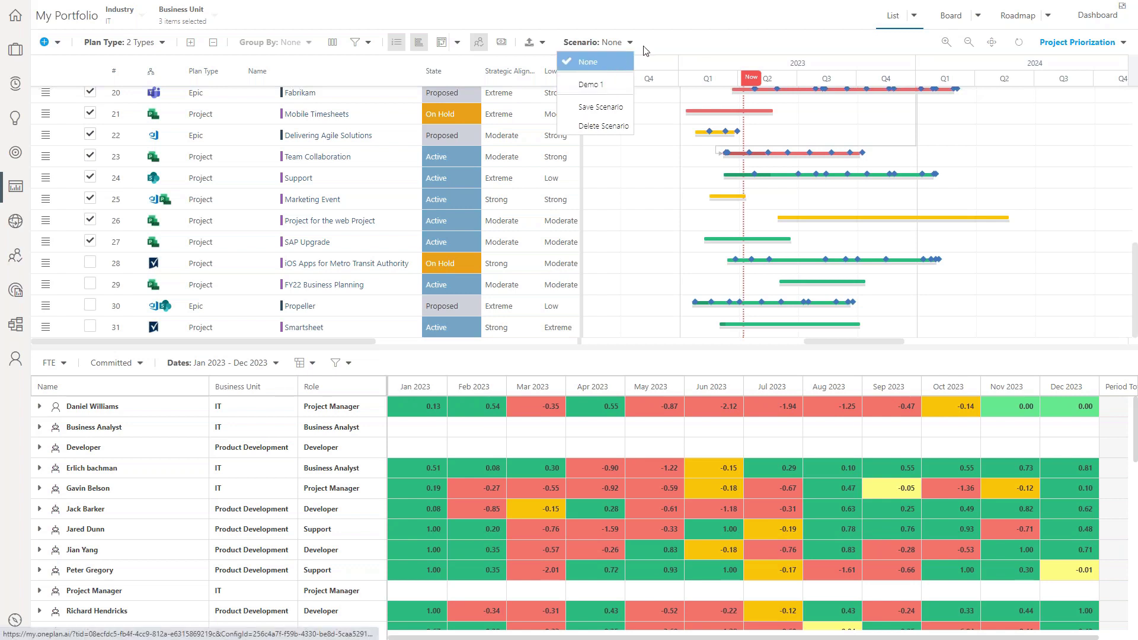
{"action": "left_click", "coordinate": [670, 23]}
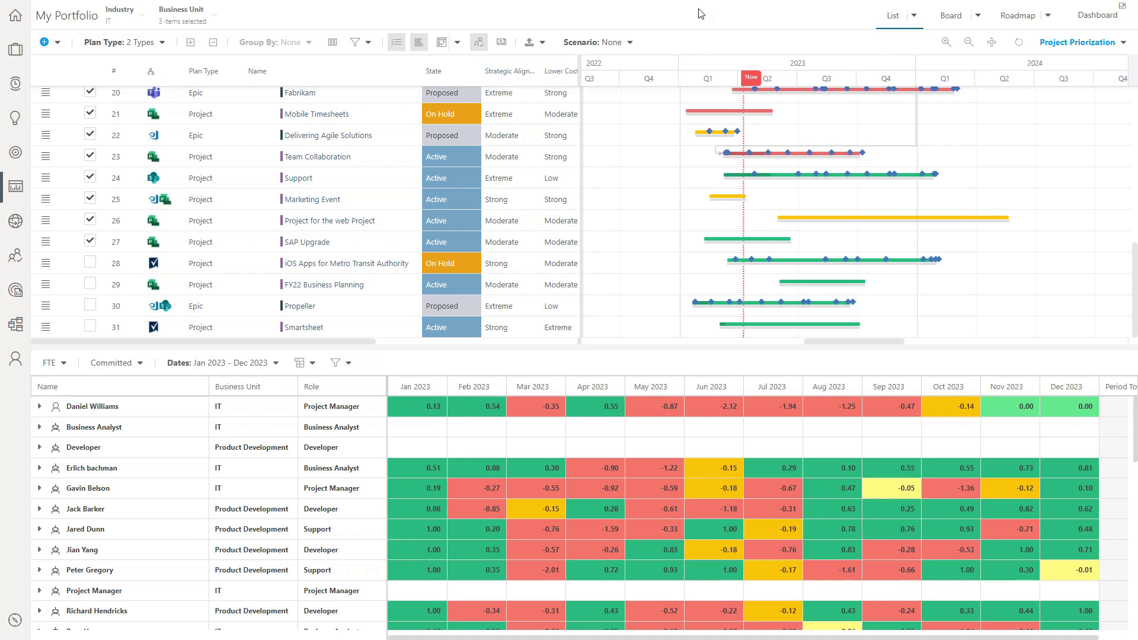
Reschedule the Delivering Agile Solutions epic to Q3 2023 on the portfolio timeline.
{"action": "scroll", "coordinate": [487, 280], "scroll_direction": "up", "scroll_amount": 1}
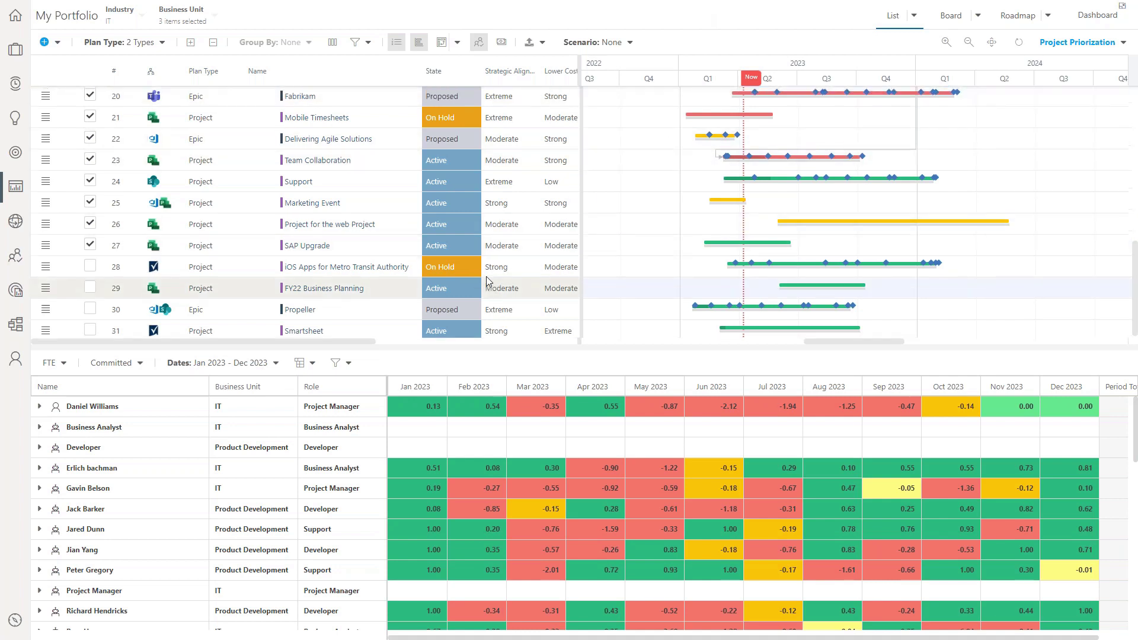
{"action": "scroll", "coordinate": [487, 280], "scroll_direction": "up", "scroll_amount": 3}
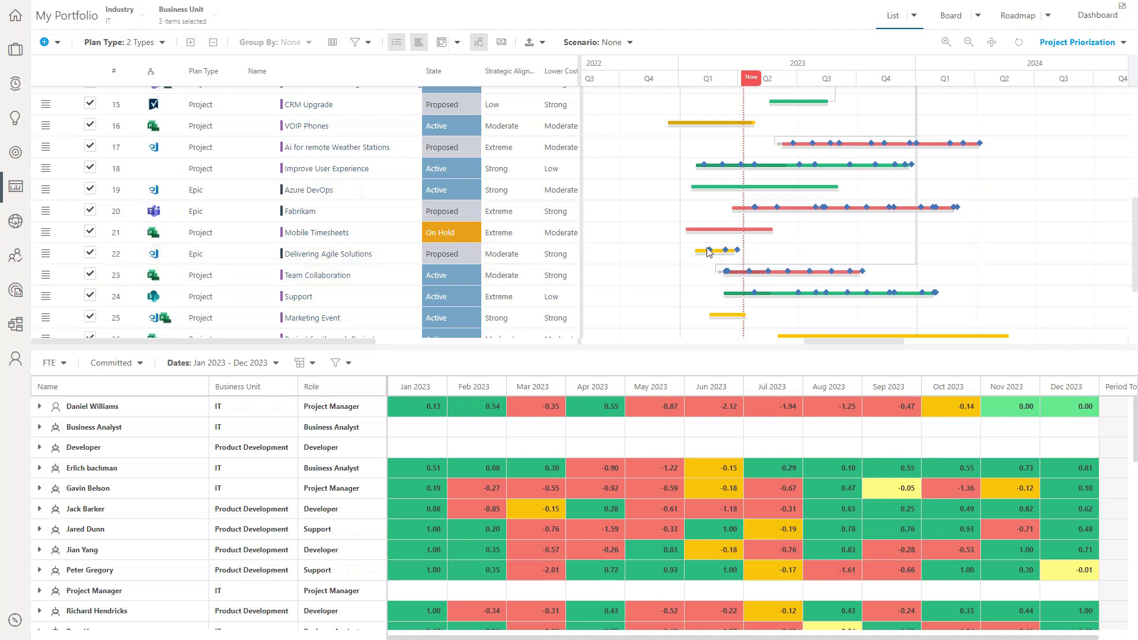
{"action": "mouse_move", "coordinate": [702, 255]}
{"action": "left_click_drag", "start_coordinate": [702, 255], "coordinate": [827, 249]}
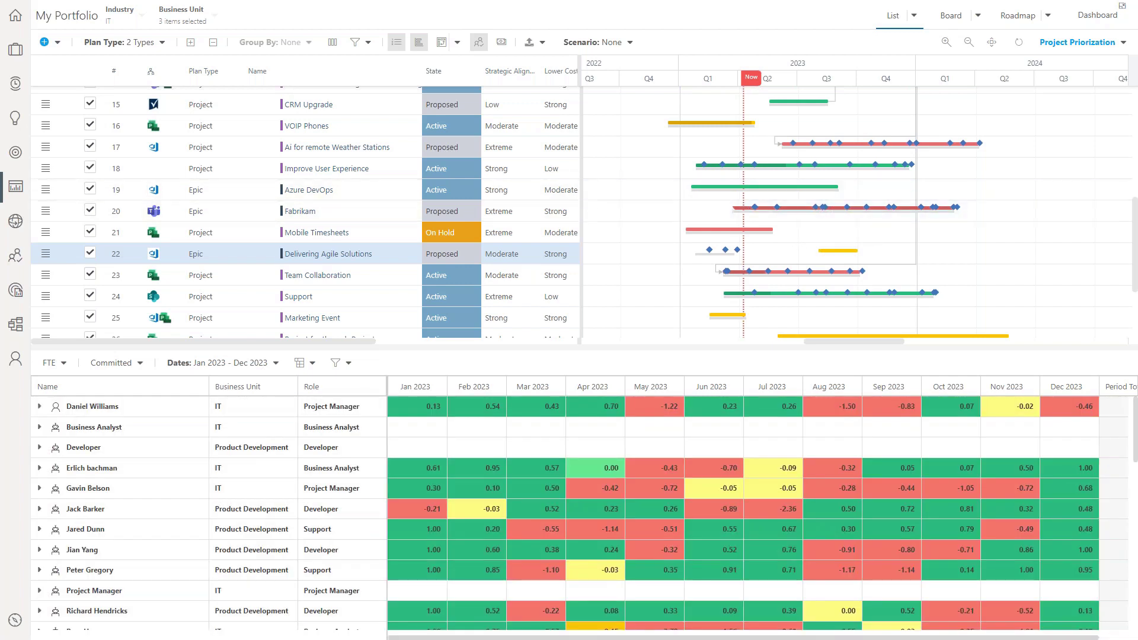
{"action": "mouse_move", "coordinate": [744, 206]}
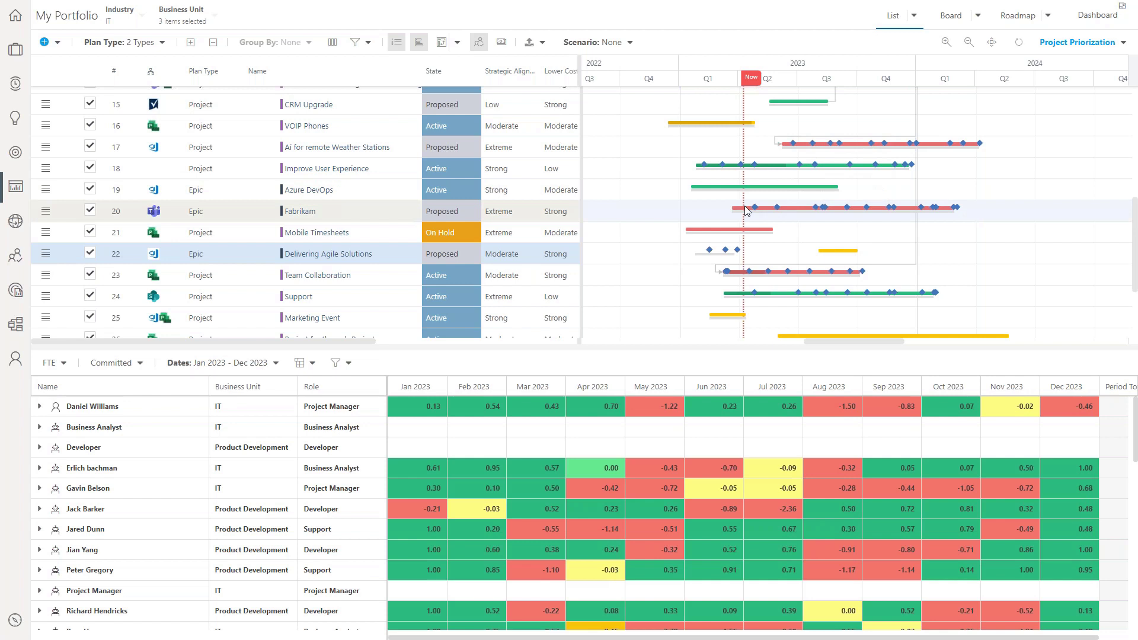
Reschedule the Fabrikam epic to start in Q4 2023 on the portfolio timeline and look over the scenario options.
{"action": "left_click_drag", "start_coordinate": [744, 205], "coordinate": [905, 205]}
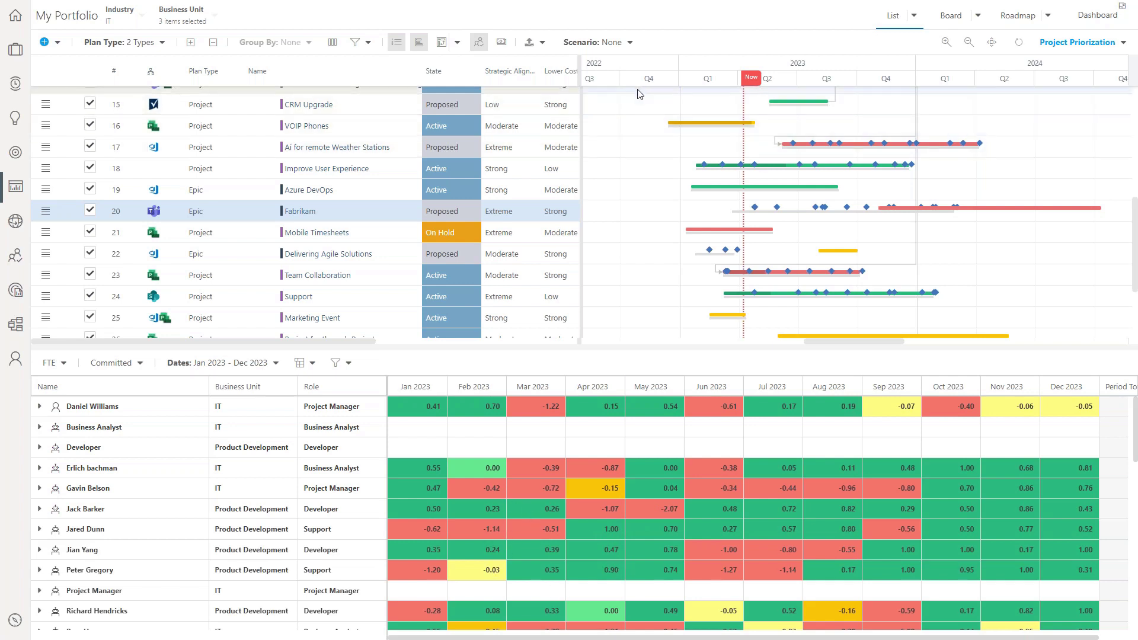
{"action": "left_click", "coordinate": [622, 46]}
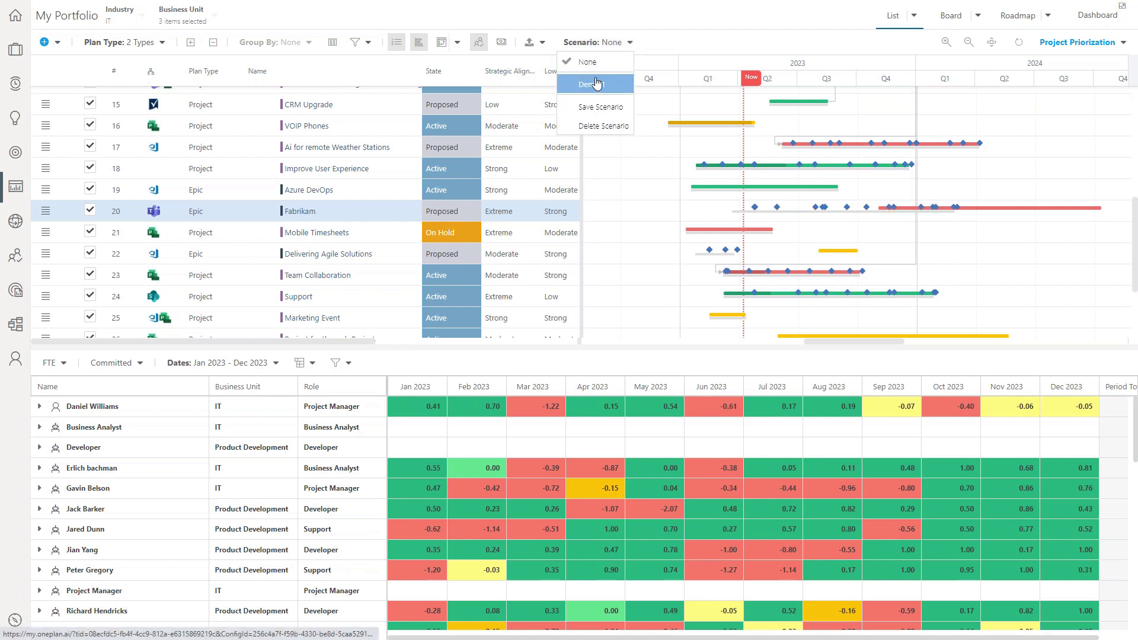
{"action": "left_click", "coordinate": [600, 84]}
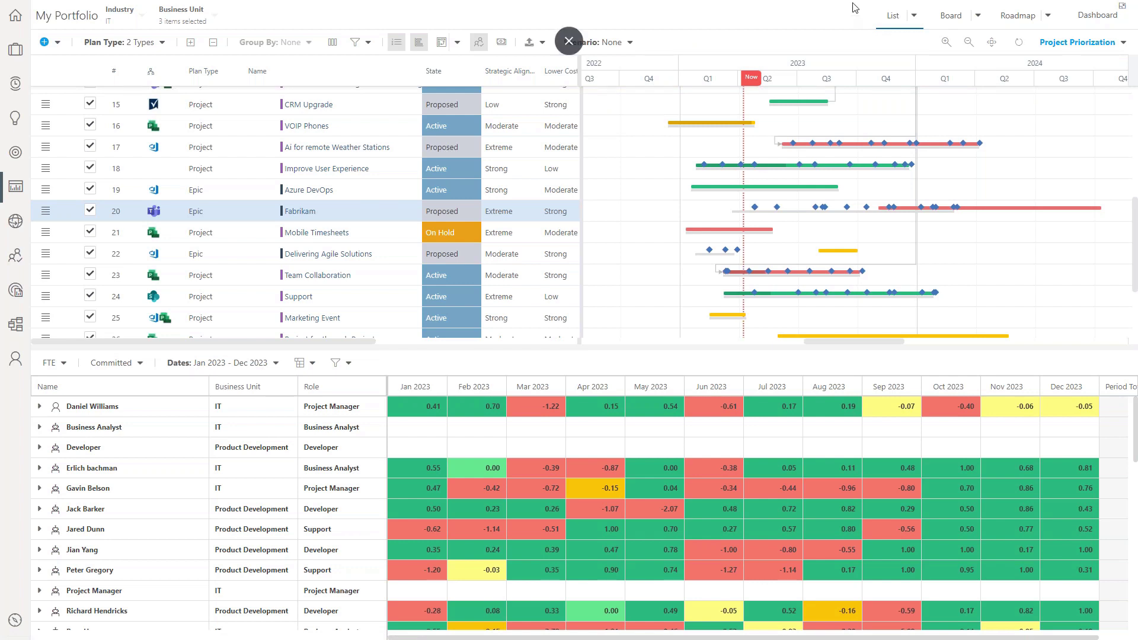
Show the portfolio's budget costs against the FY'23 target and exclude the CRM Upgrade project from the calculation.
{"action": "left_click", "coordinate": [501, 42]}
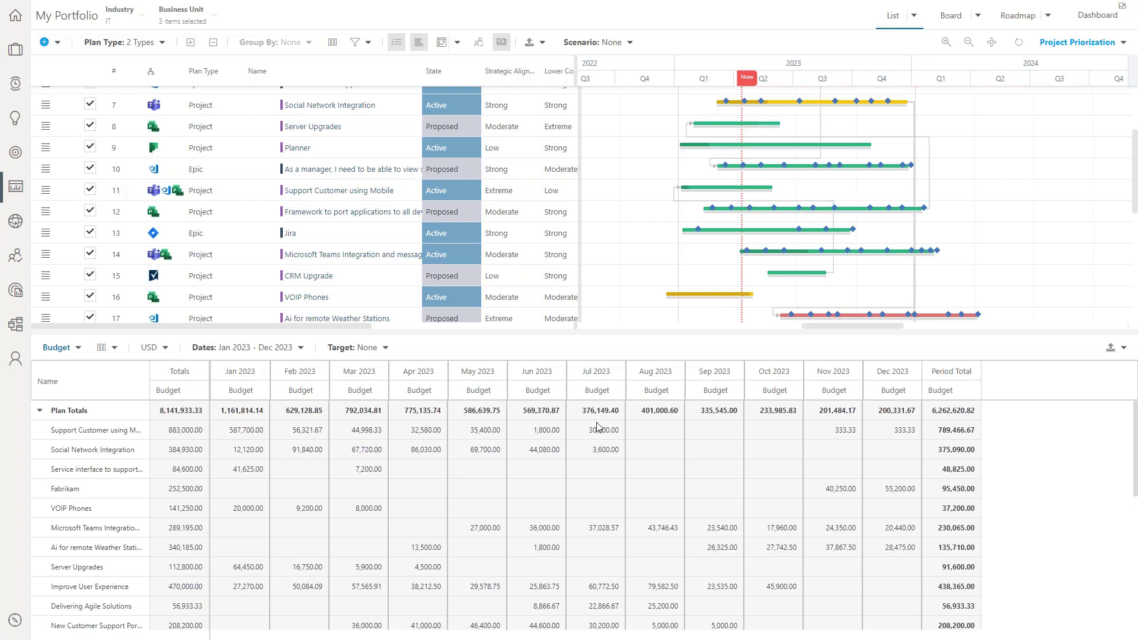
{"action": "left_click", "coordinate": [374, 349]}
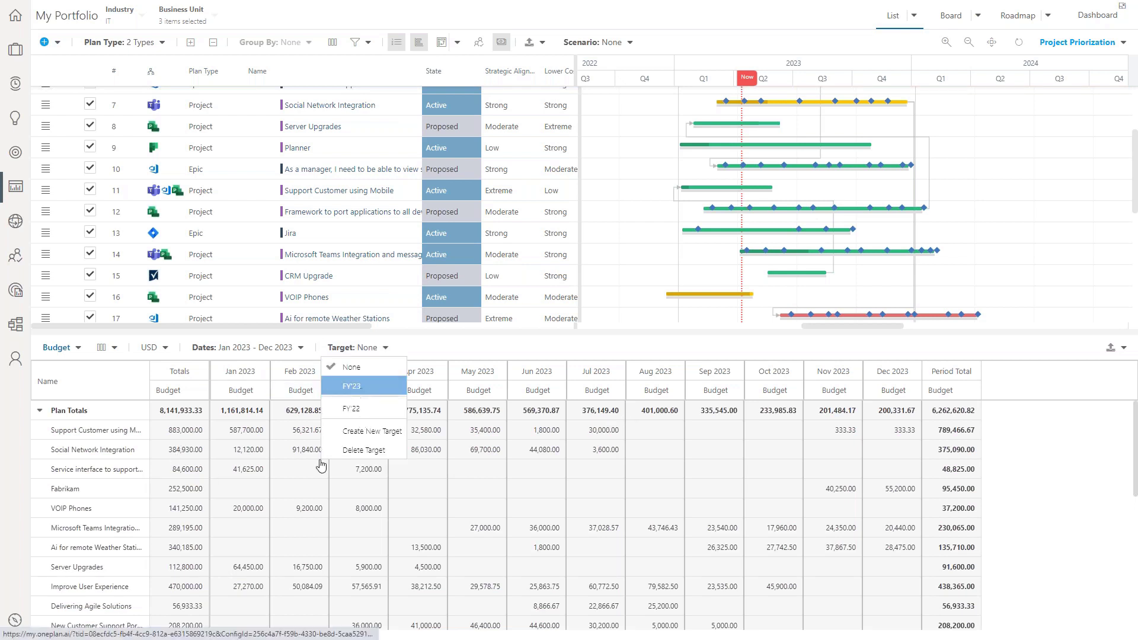
{"action": "key", "text": "Return"}
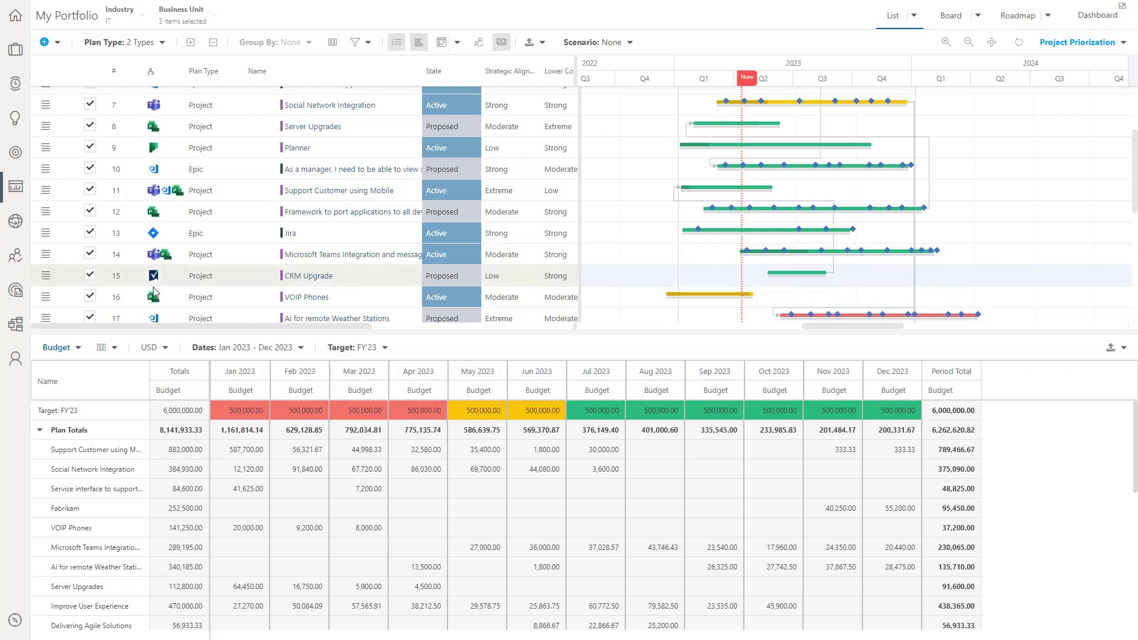
{"action": "left_click", "coordinate": [89, 276]}
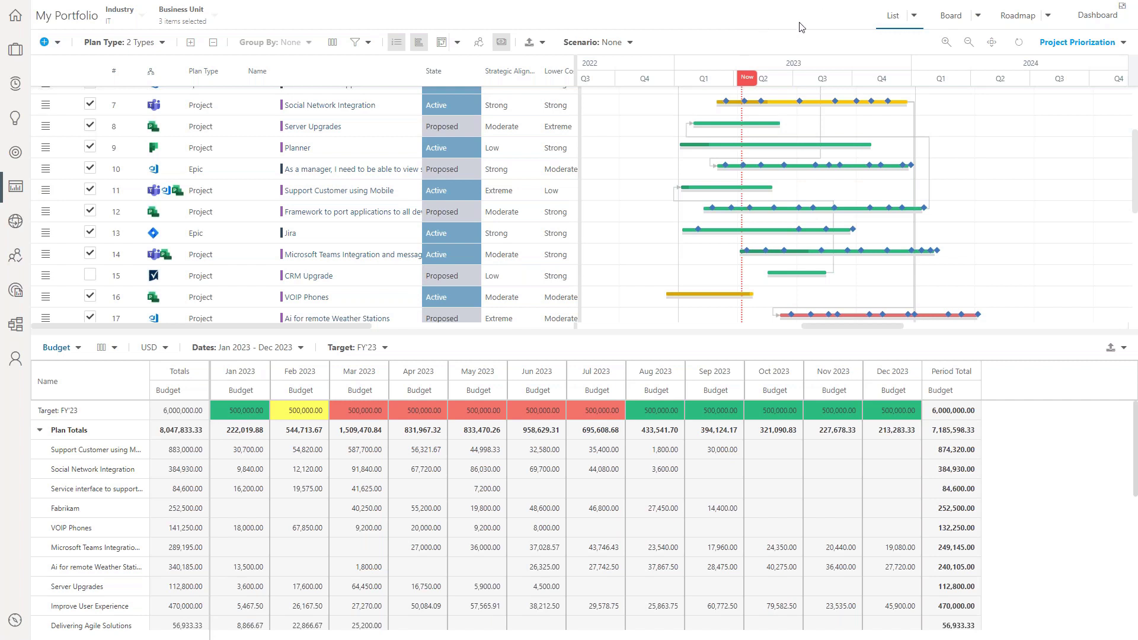
Open the Modeler and start adding a new model.
{"action": "left_click", "coordinate": [19, 324]}
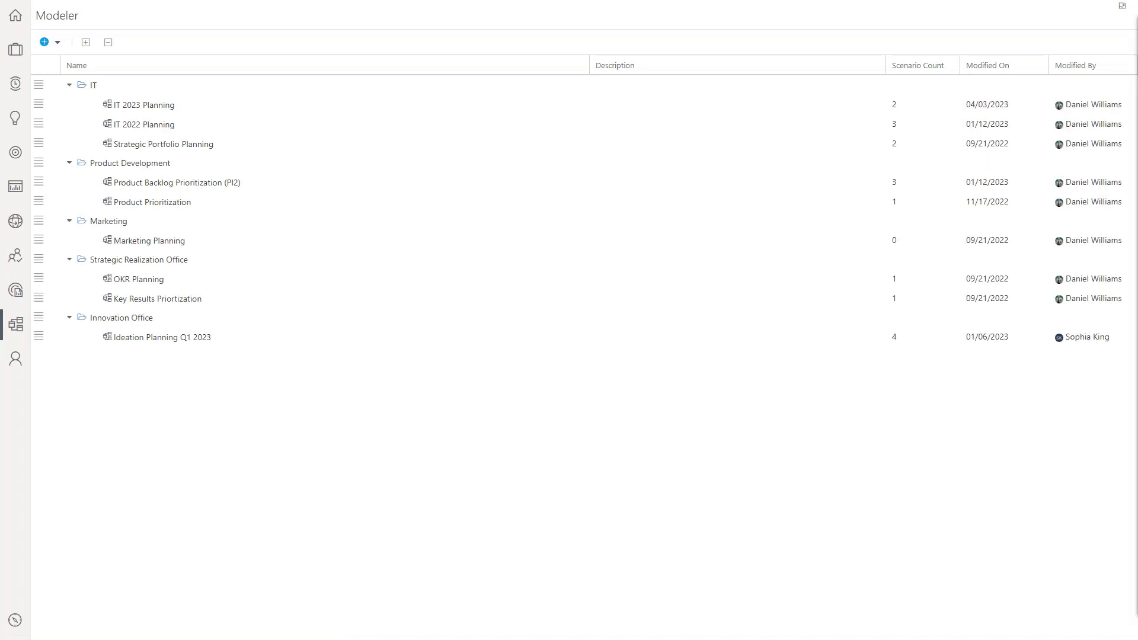
{"action": "left_click", "coordinate": [59, 43]}
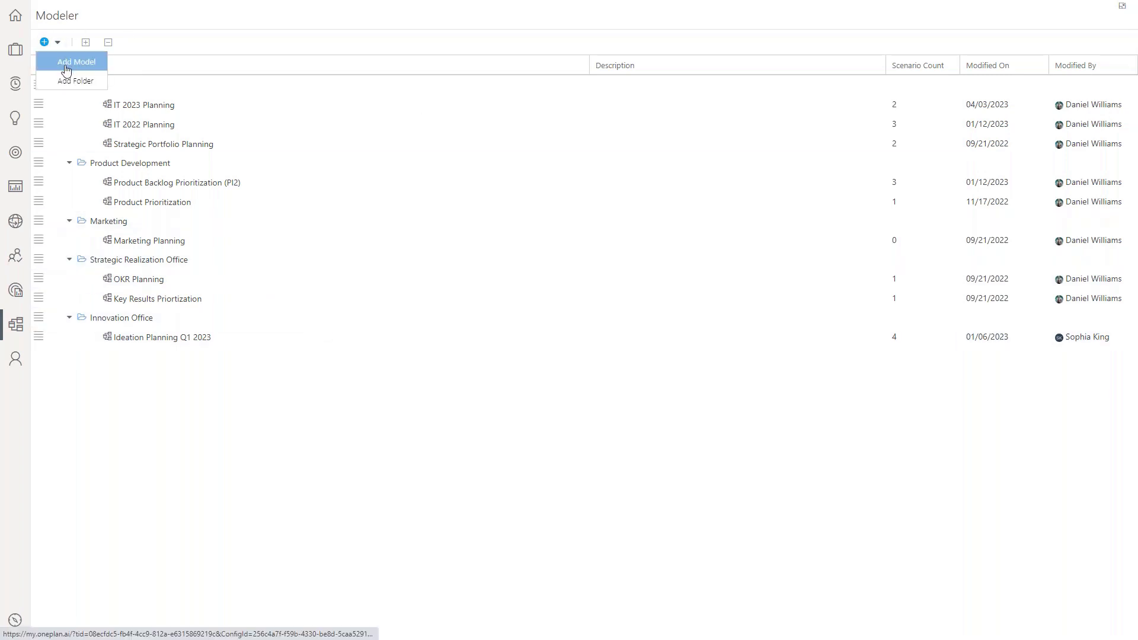
{"action": "left_click", "coordinate": [67, 62]}
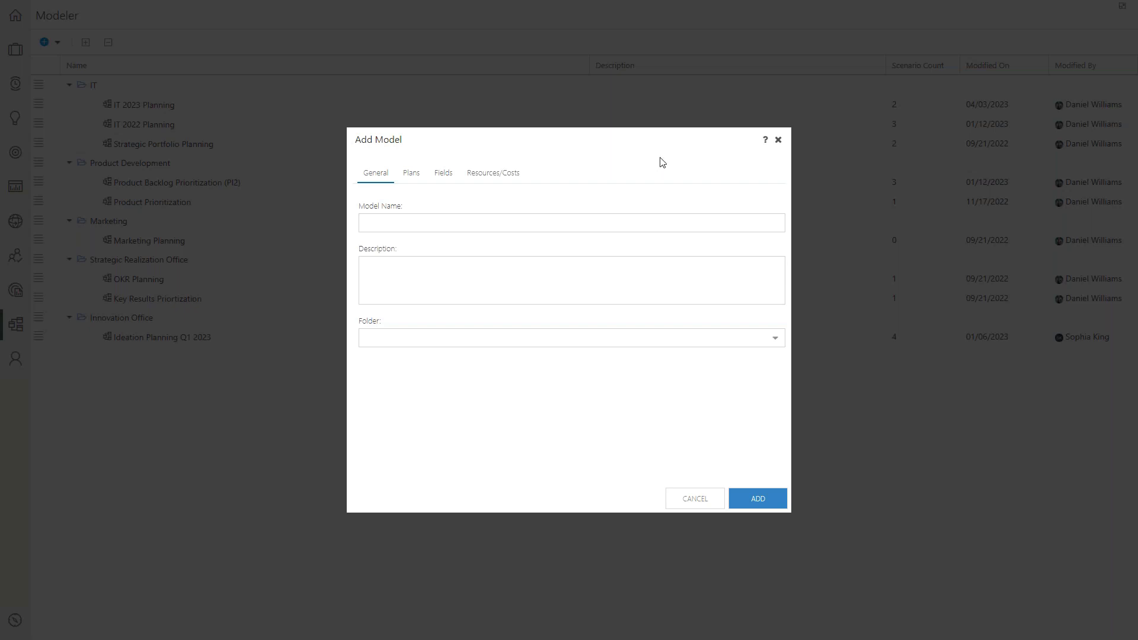
Examine the new model's plan filters and the available lookup fields, including Program, and leave the lookup selection without saving.
{"action": "left_click", "coordinate": [412, 175]}
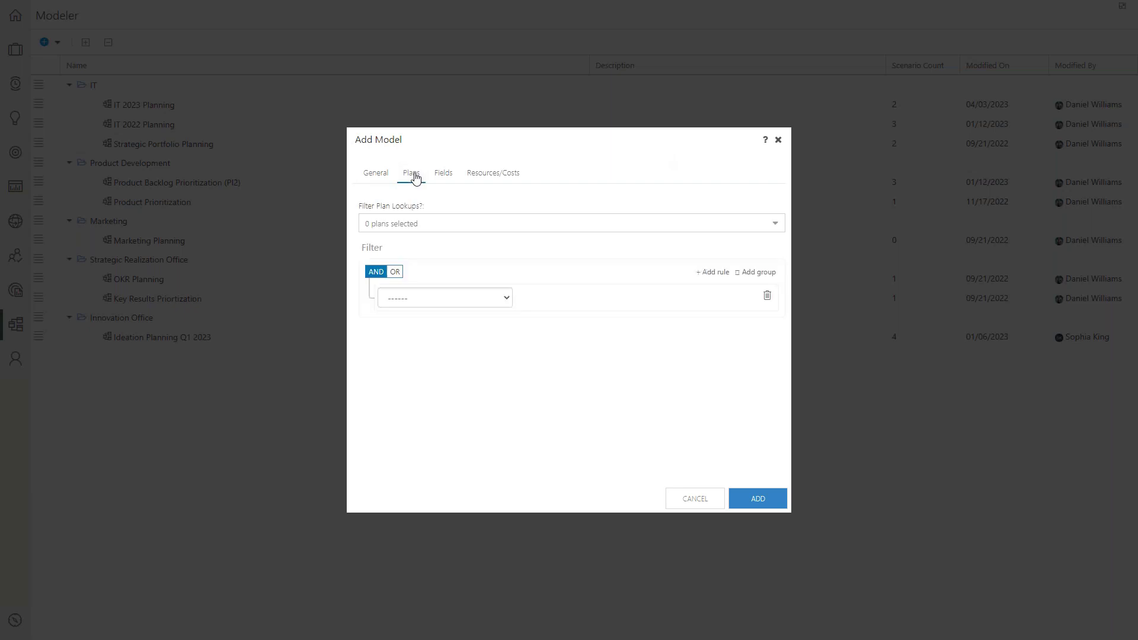
{"action": "left_click", "coordinate": [773, 222]}
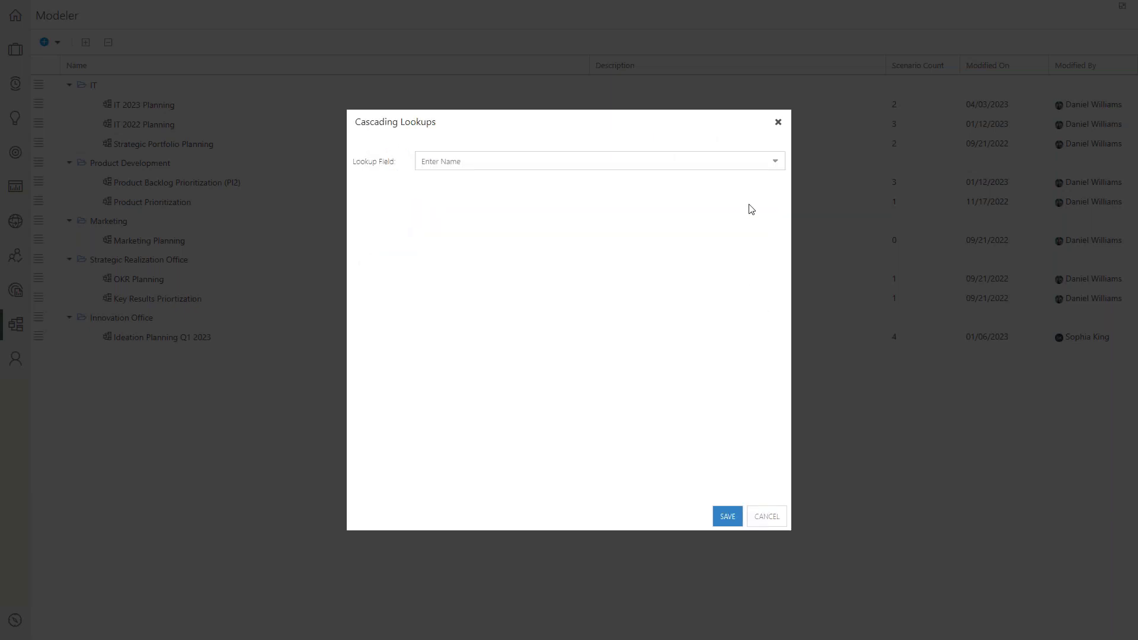
{"action": "left_click", "coordinate": [774, 166]}
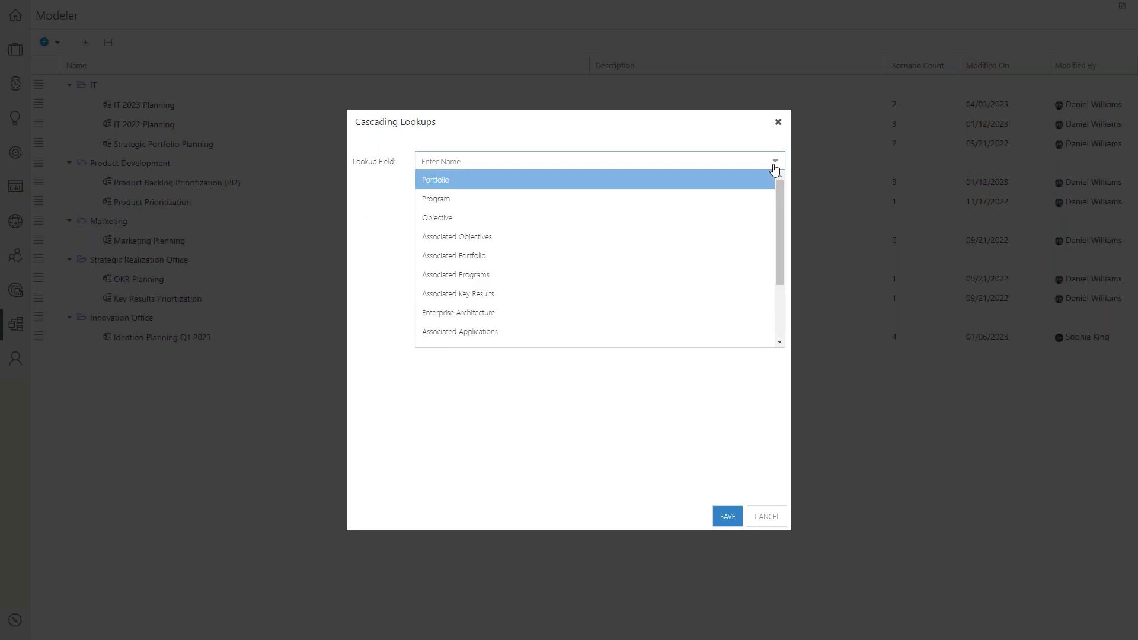
{"action": "left_click", "coordinate": [490, 199]}
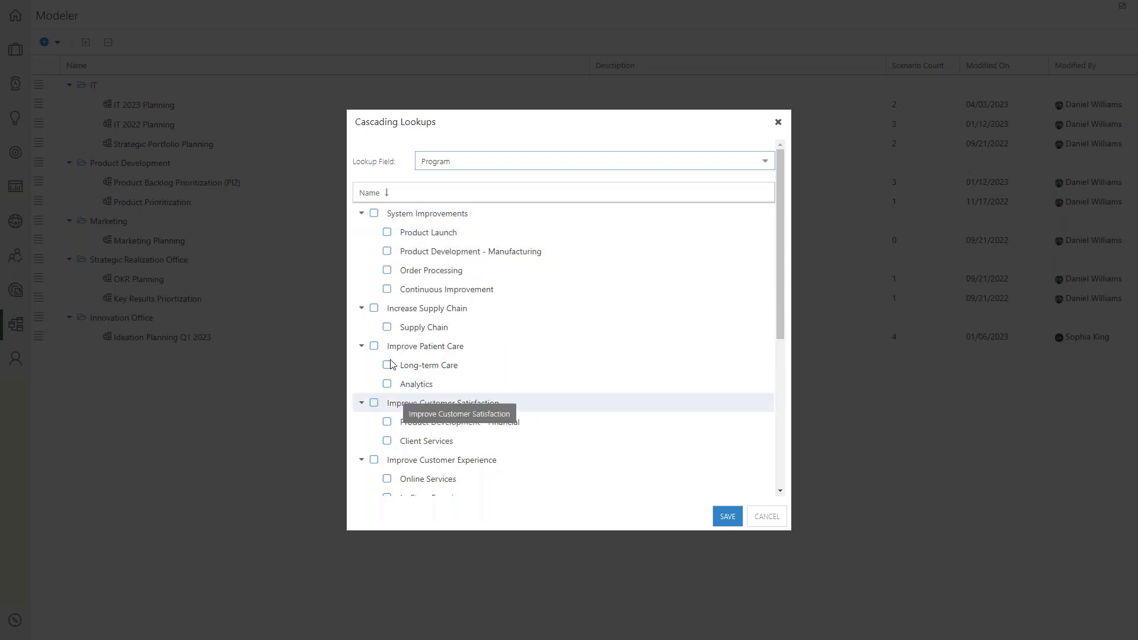
{"action": "left_click", "coordinate": [765, 161]}
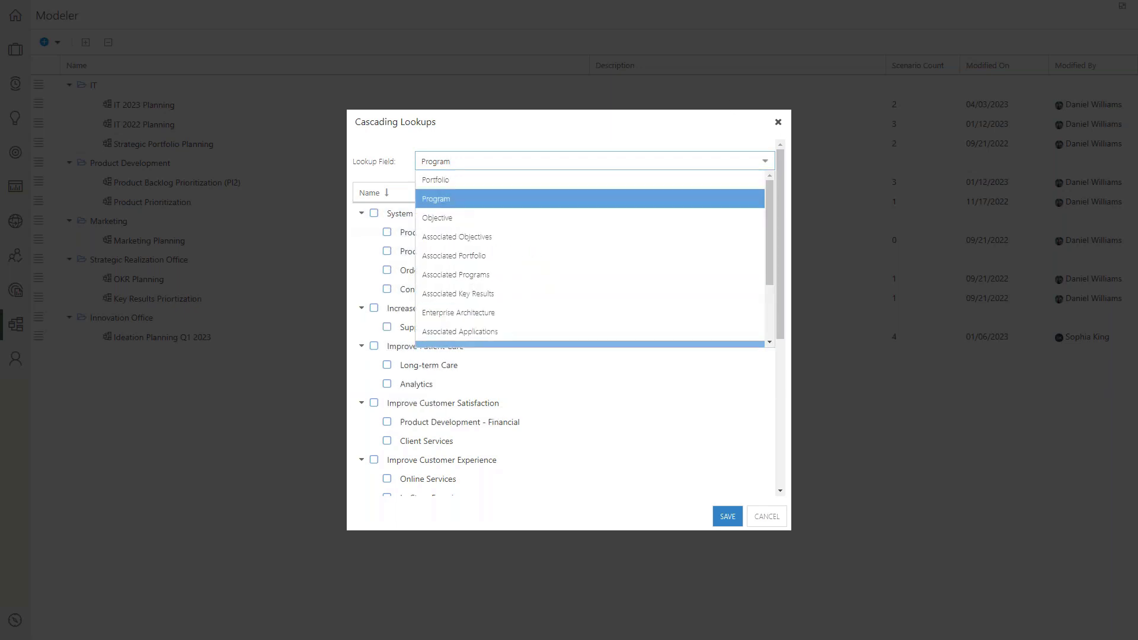
{"action": "scroll", "coordinate": [767, 238], "scroll_direction": "down", "scroll_amount": 3}
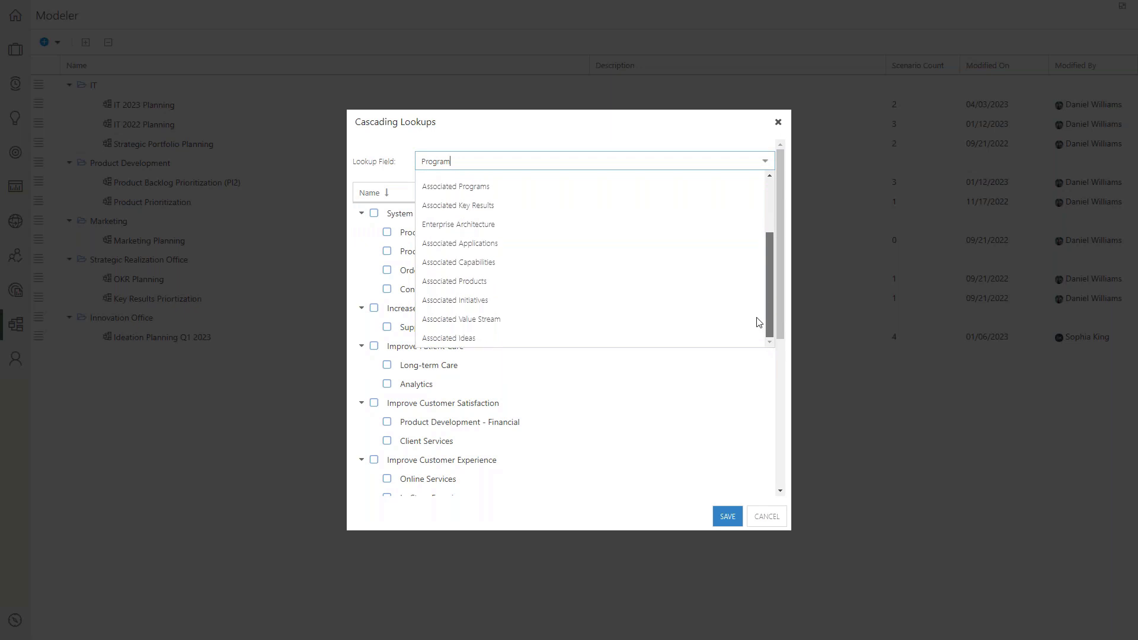
{"action": "scroll", "coordinate": [756, 265], "scroll_direction": "up", "scroll_amount": 3}
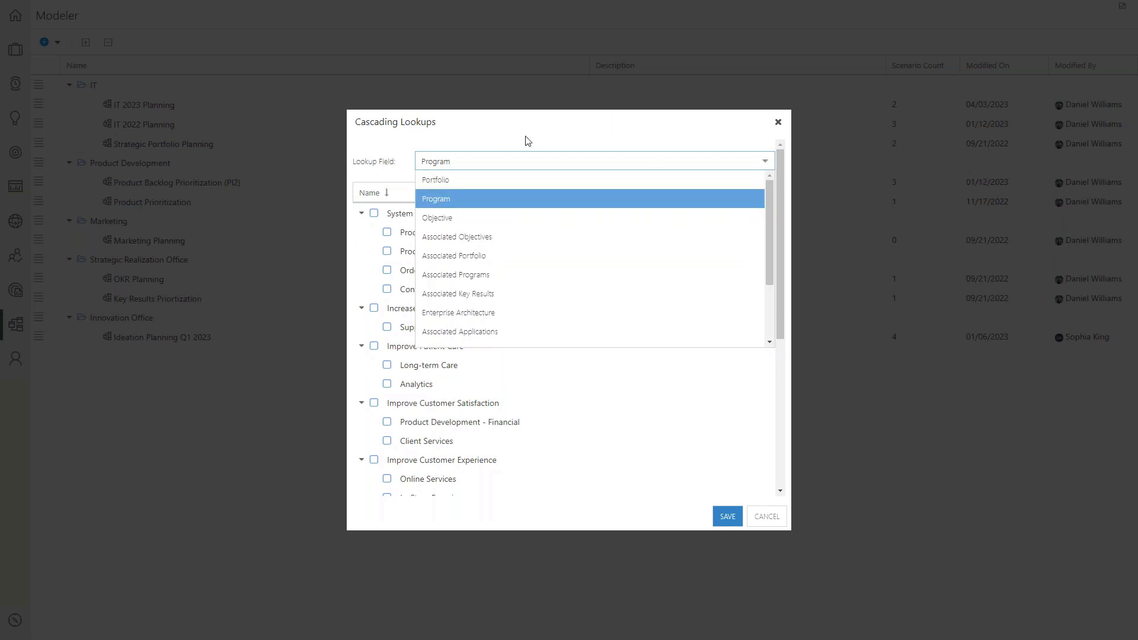
{"action": "left_click", "coordinate": [767, 518]}
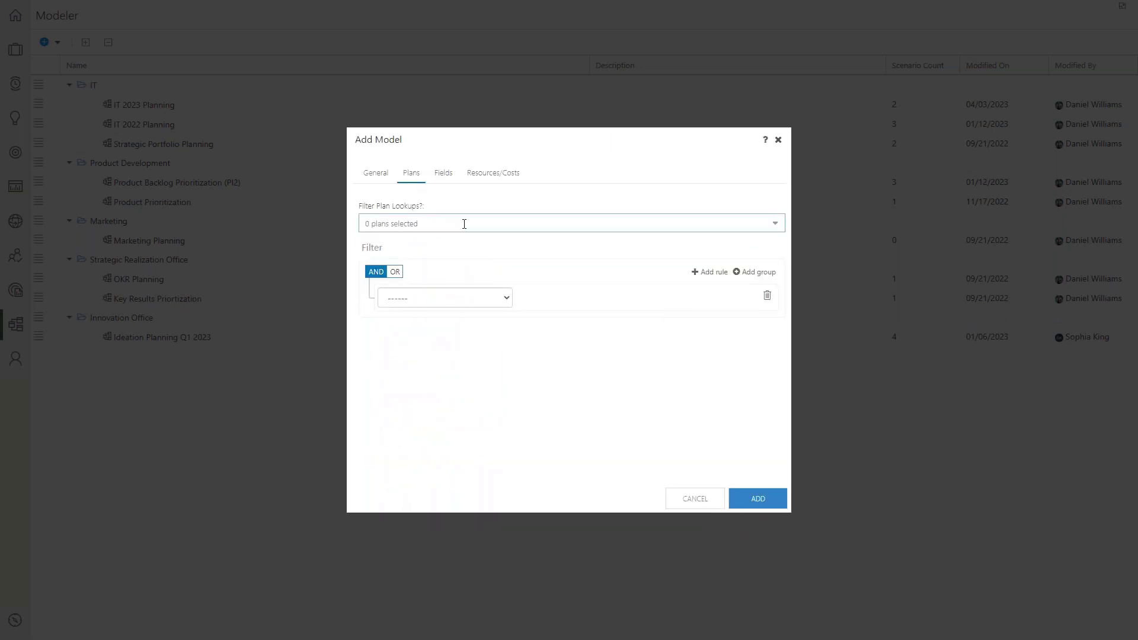
Examine the fields offered as constraint targets and benefit targets for the new model.
{"action": "left_click", "coordinate": [444, 173]}
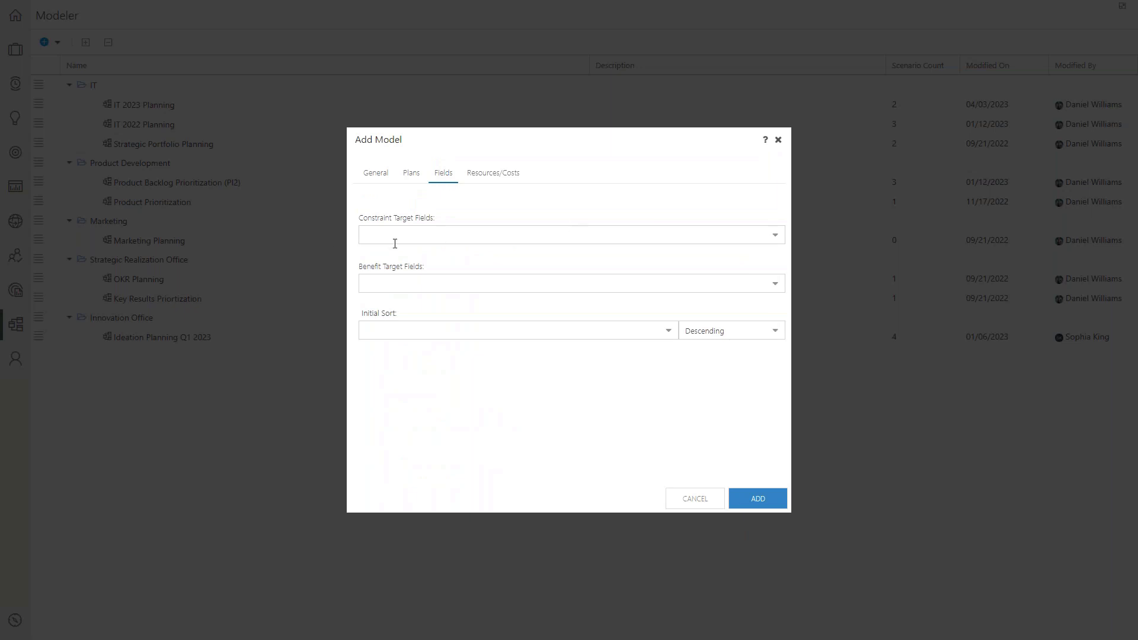
{"action": "left_click", "coordinate": [426, 232]}
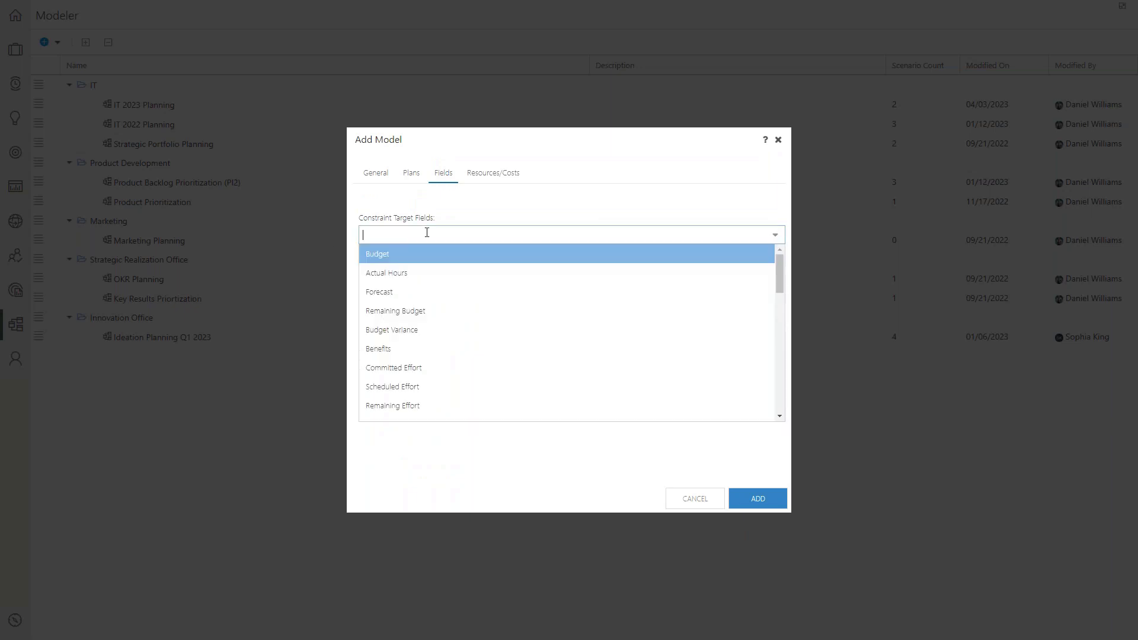
{"action": "left_click", "coordinate": [560, 210]}
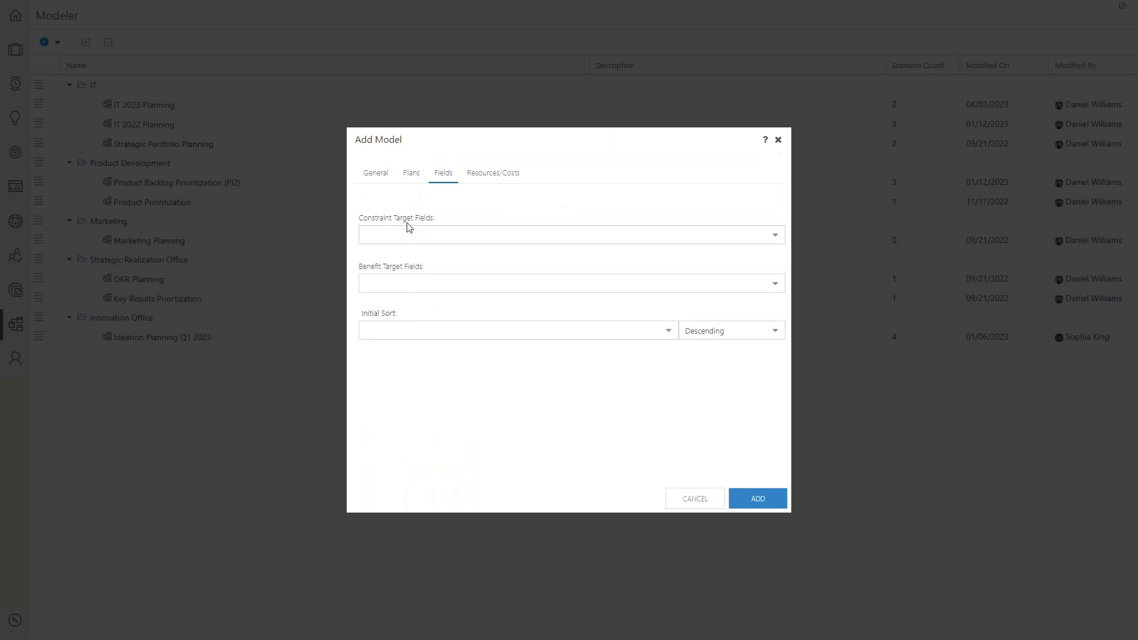
{"action": "left_click", "coordinate": [519, 282]}
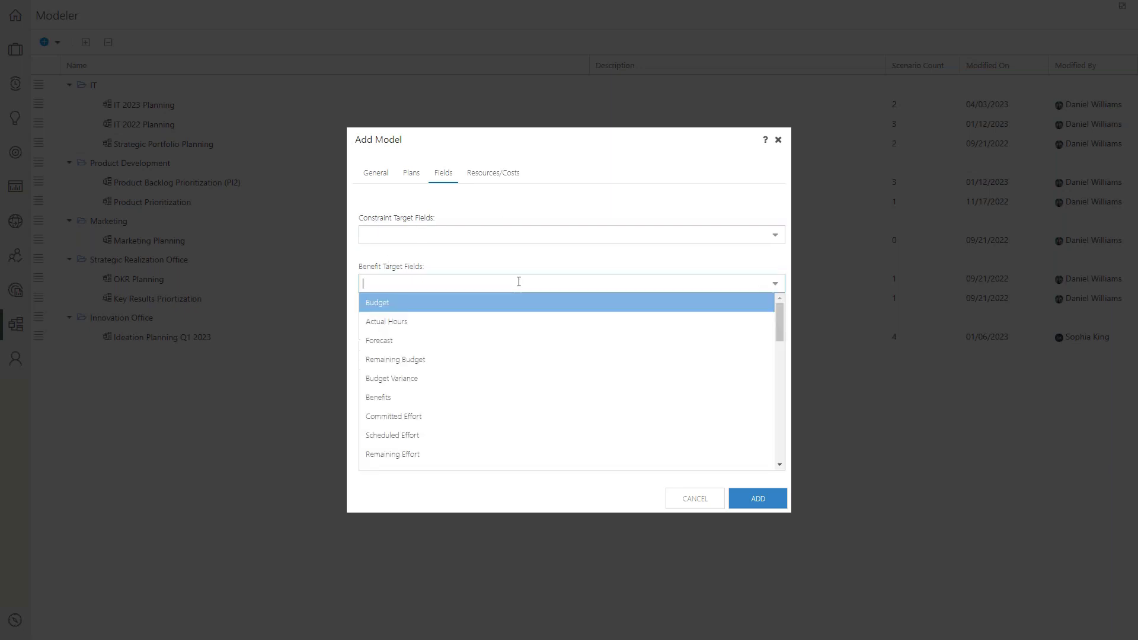
{"action": "left_click", "coordinate": [632, 208]}
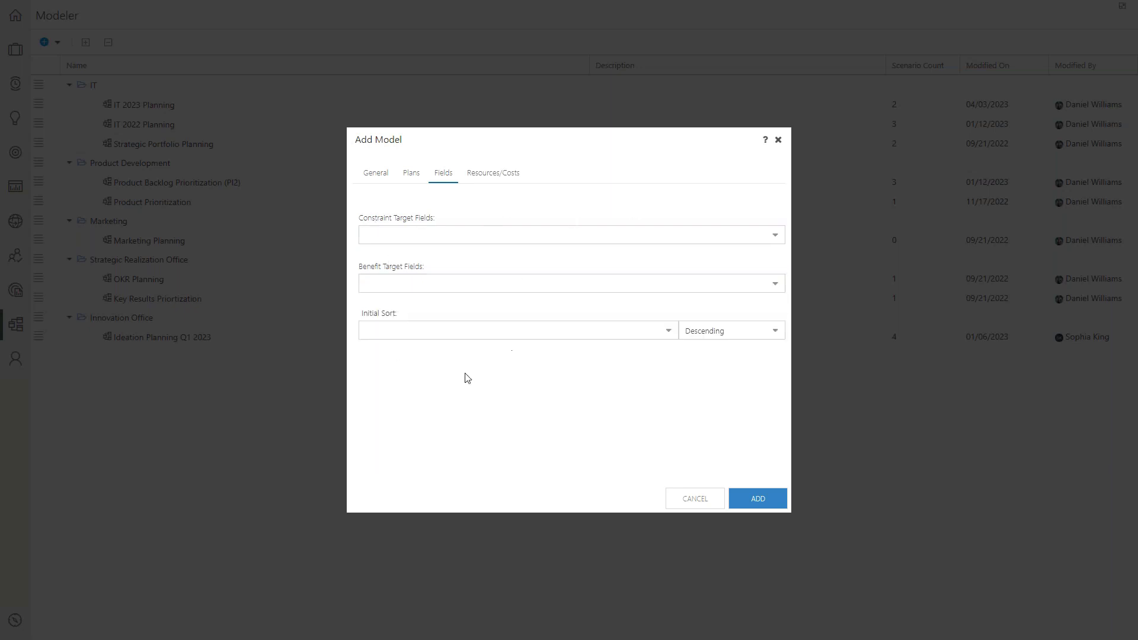
Review the cost types offered for the new model and cancel creating it.
{"action": "left_click", "coordinate": [504, 176]}
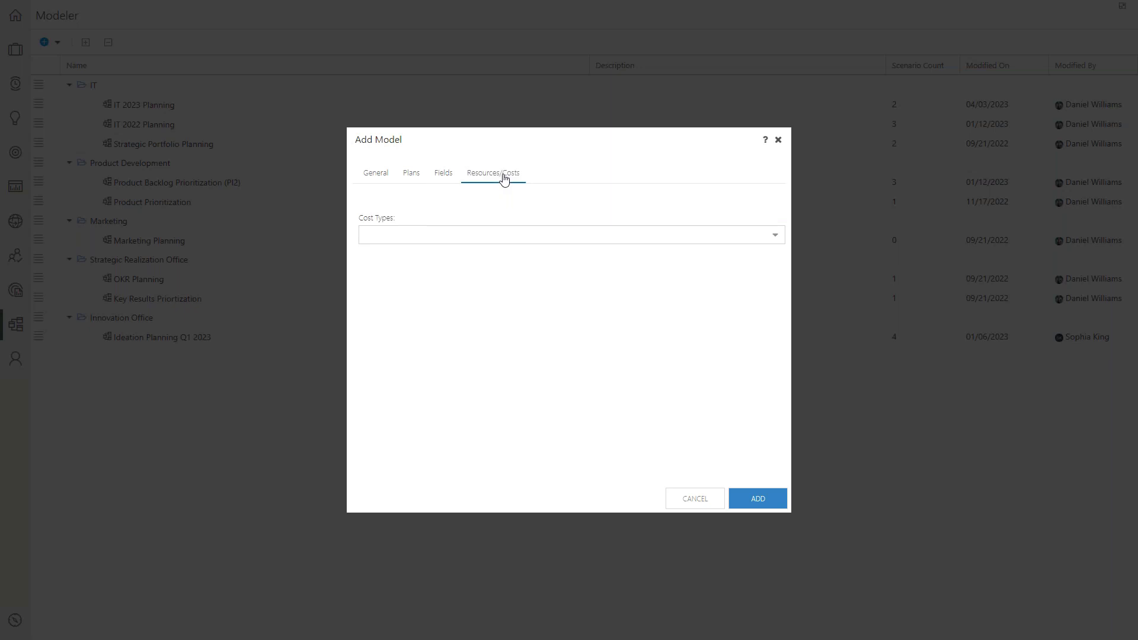
{"action": "left_click", "coordinate": [777, 236]}
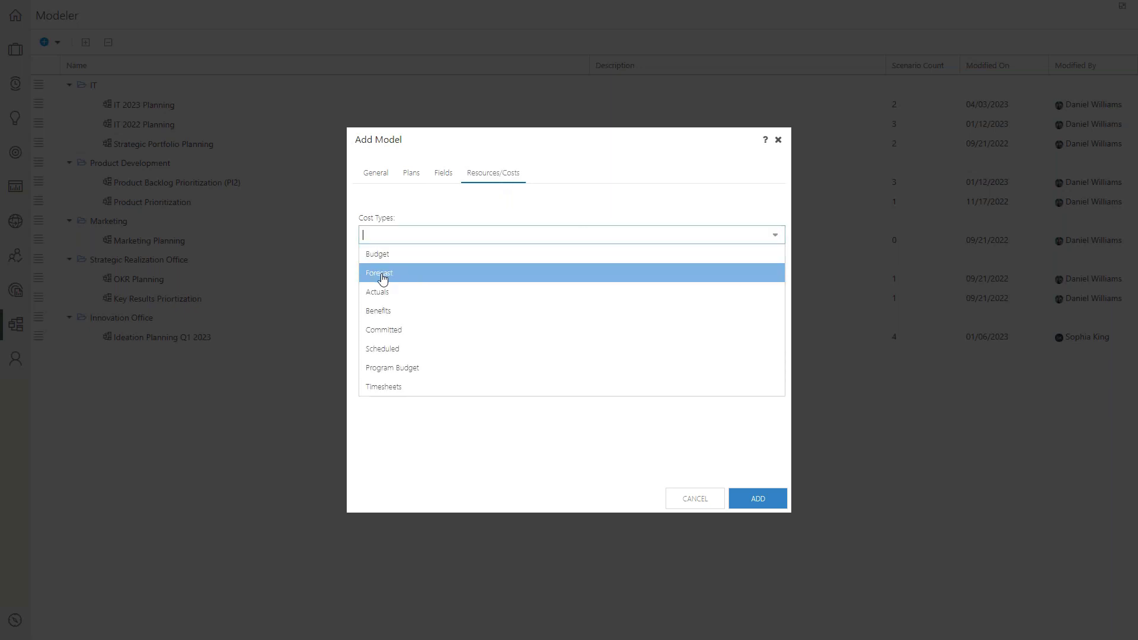
{"action": "left_click", "coordinate": [684, 504]}
{"action": "left_click", "coordinate": [684, 504]}
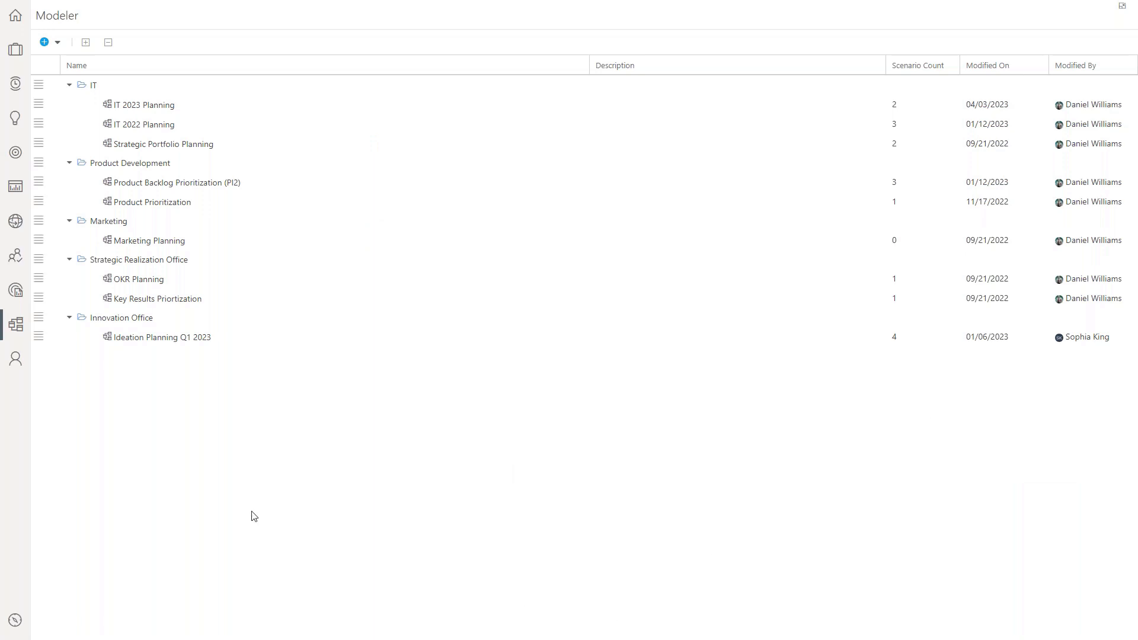
Open the IT 2023 Planning model, look through its plans and apply the $20M Budget scenario.
{"action": "double_click", "coordinate": [123, 112]}
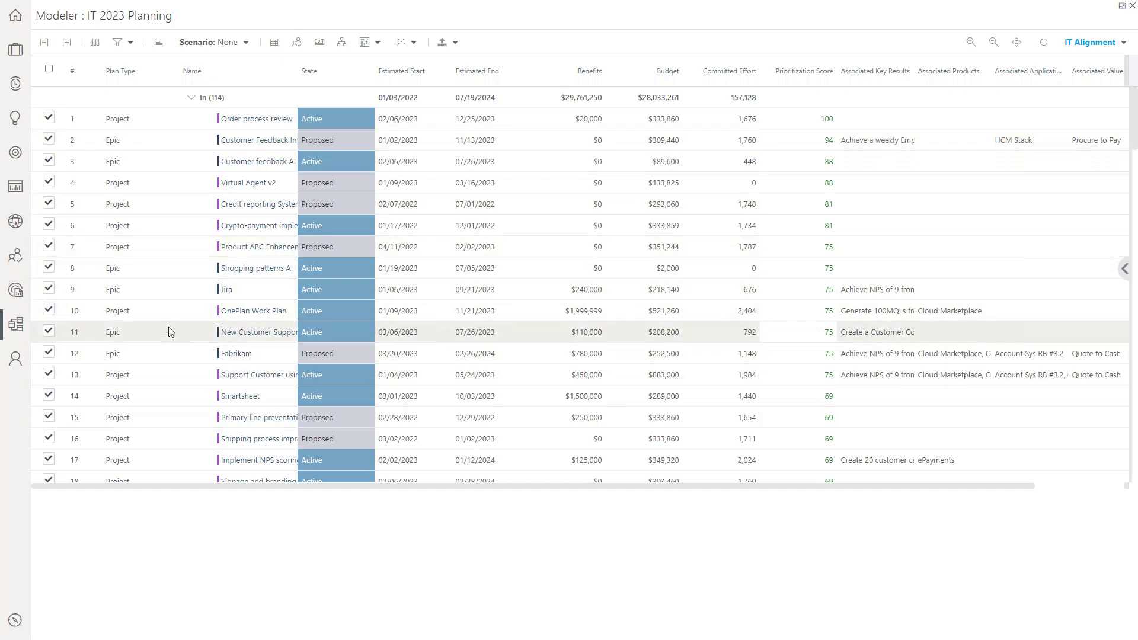
{"action": "scroll", "coordinate": [170, 325], "scroll_direction": "down", "scroll_amount": 2}
{"action": "scroll", "coordinate": [170, 347], "scroll_direction": "down", "scroll_amount": 20}
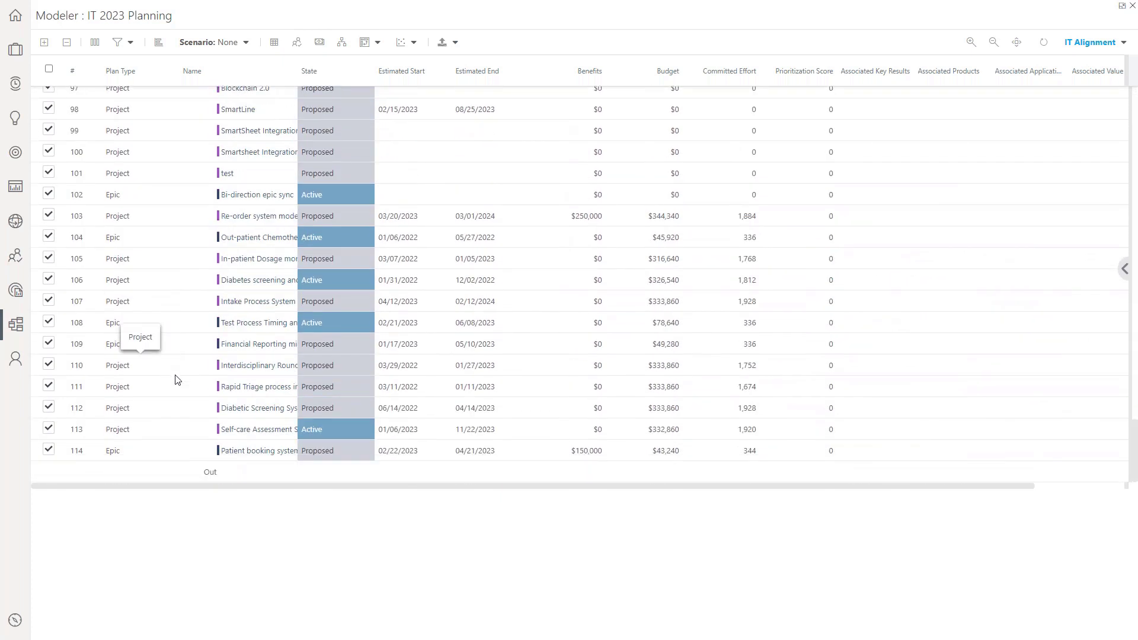
{"action": "scroll", "coordinate": [176, 373], "scroll_direction": "up", "scroll_amount": 5}
{"action": "scroll", "coordinate": [180, 363], "scroll_direction": "up", "scroll_amount": 20}
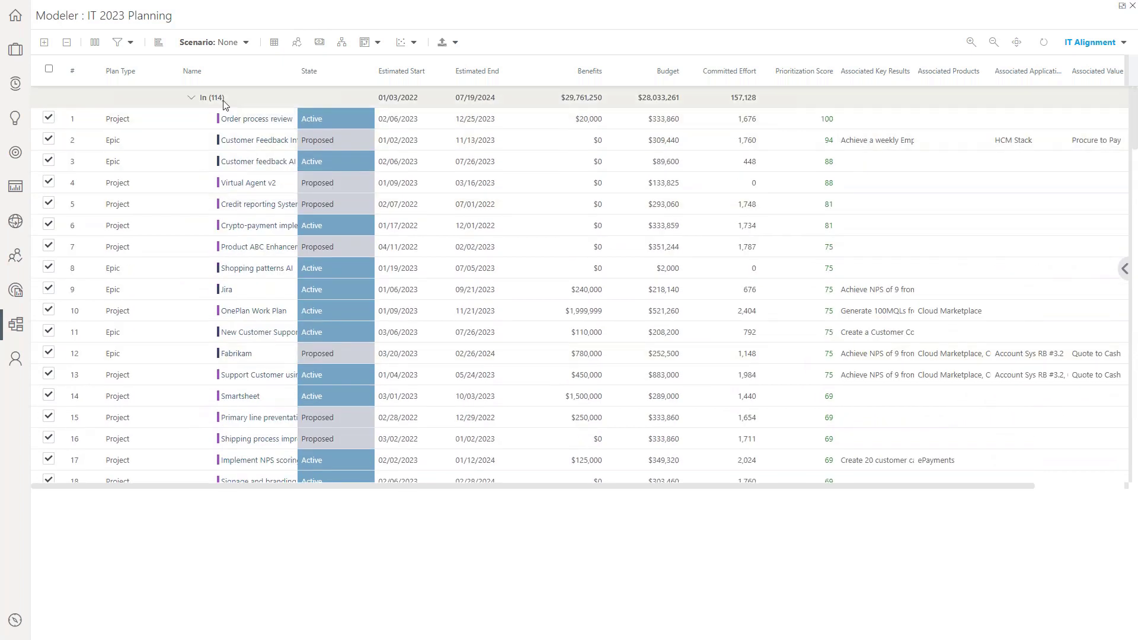
{"action": "left_click", "coordinate": [245, 44]}
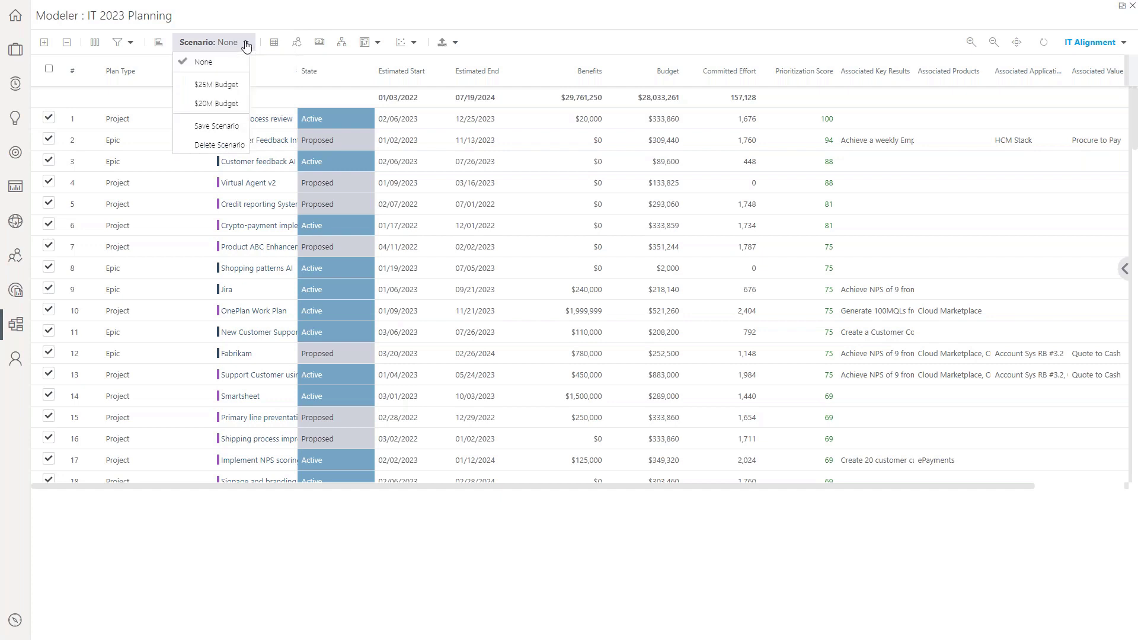
{"action": "left_click", "coordinate": [226, 106]}
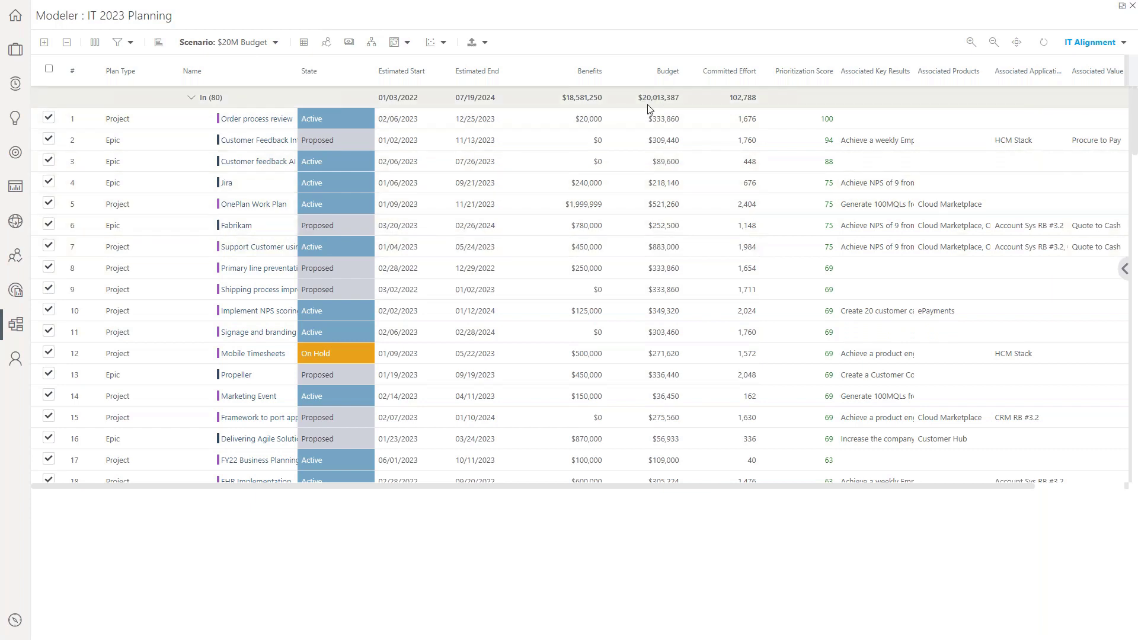
Collapse the In group to review the plans left out of the scenario, and show resource capacity alongside the model.
{"action": "left_click", "coordinate": [191, 98]}
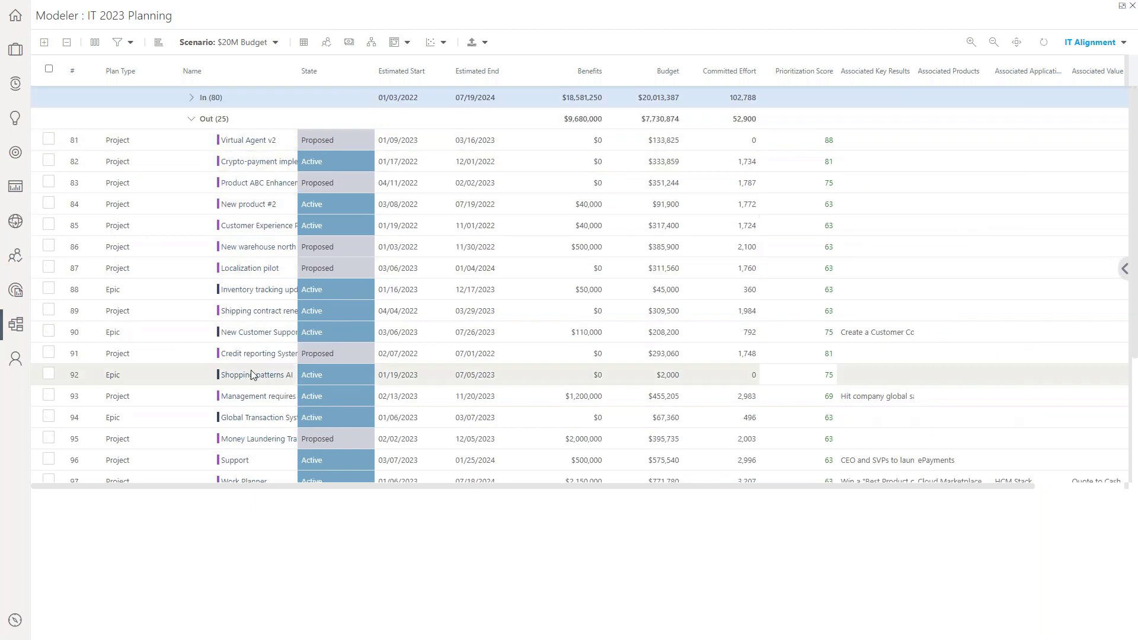
{"action": "scroll", "coordinate": [268, 451], "scroll_direction": "down", "scroll_amount": 3}
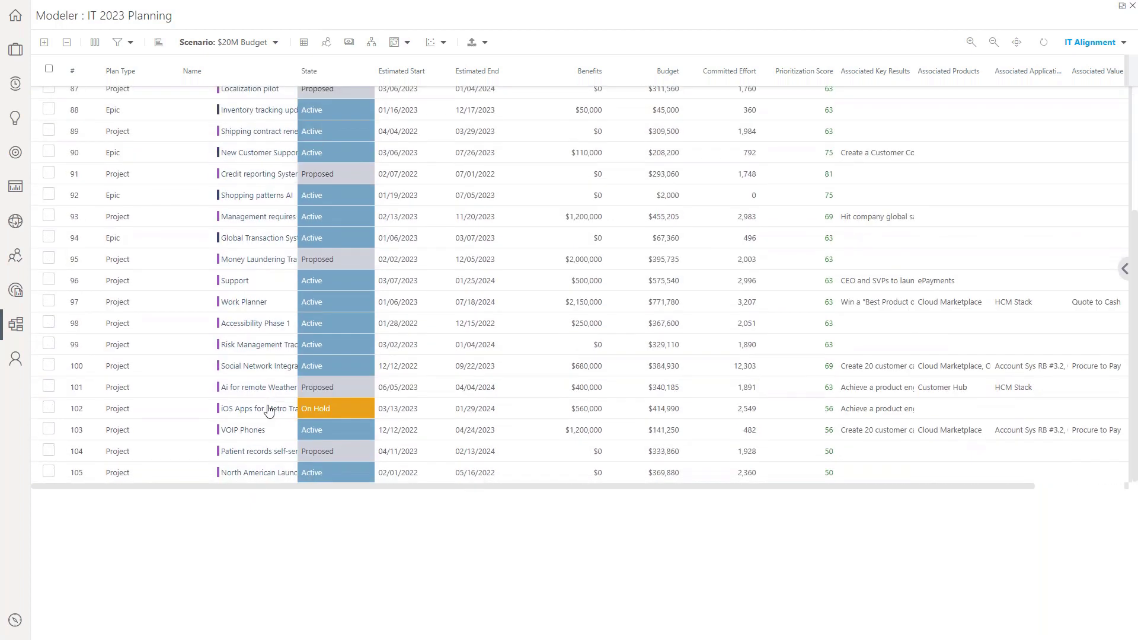
{"action": "scroll", "coordinate": [271, 408], "scroll_direction": "up", "scroll_amount": 3}
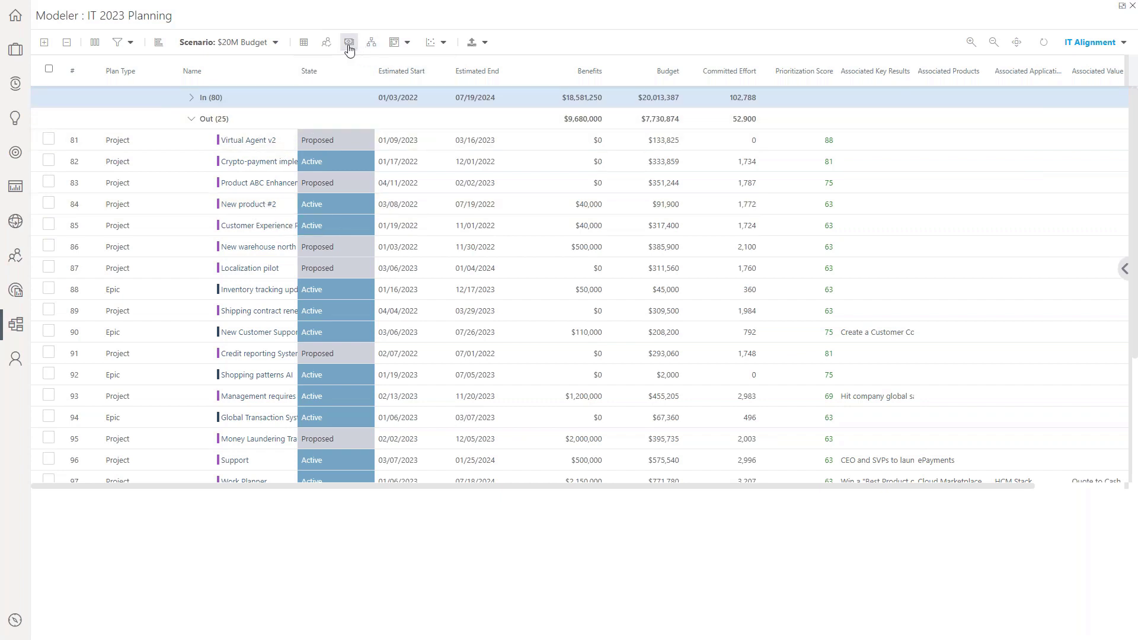
{"action": "left_click", "coordinate": [327, 48]}
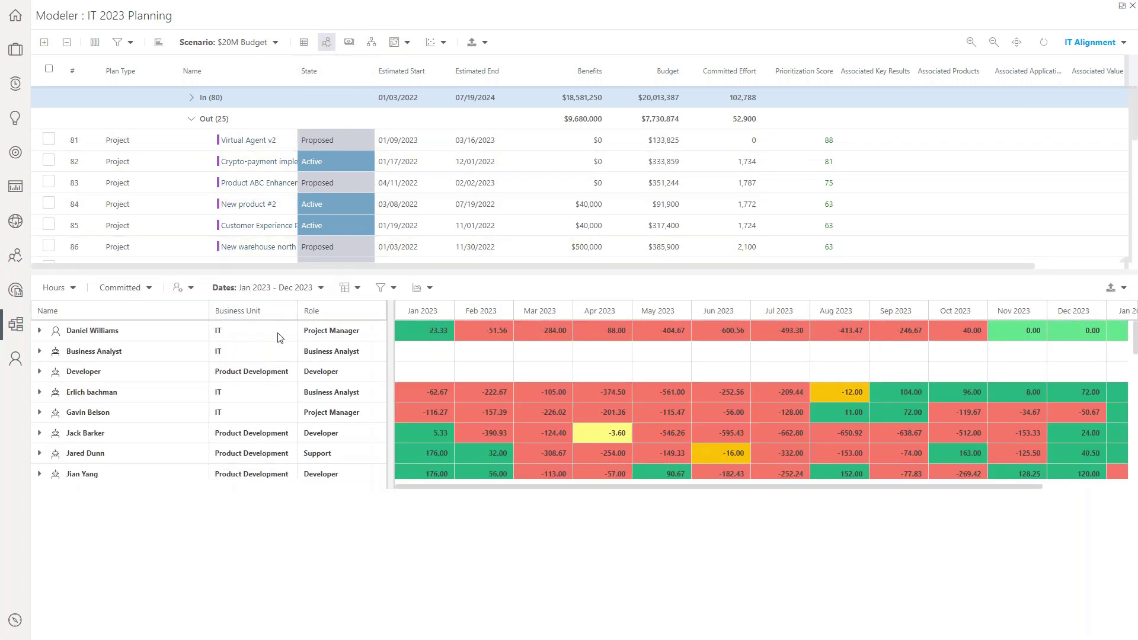
Review the model's monthly plan budgets against the target, and list the scenarios' targets and totals side by side.
{"action": "left_click", "coordinate": [349, 43]}
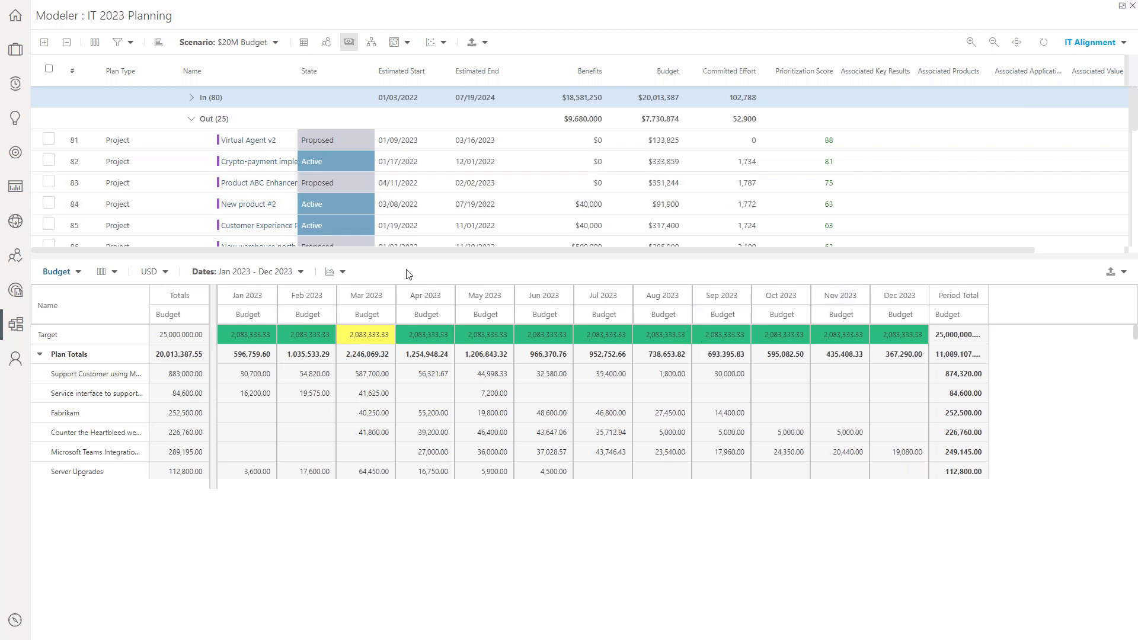
{"action": "left_click", "coordinate": [349, 42]}
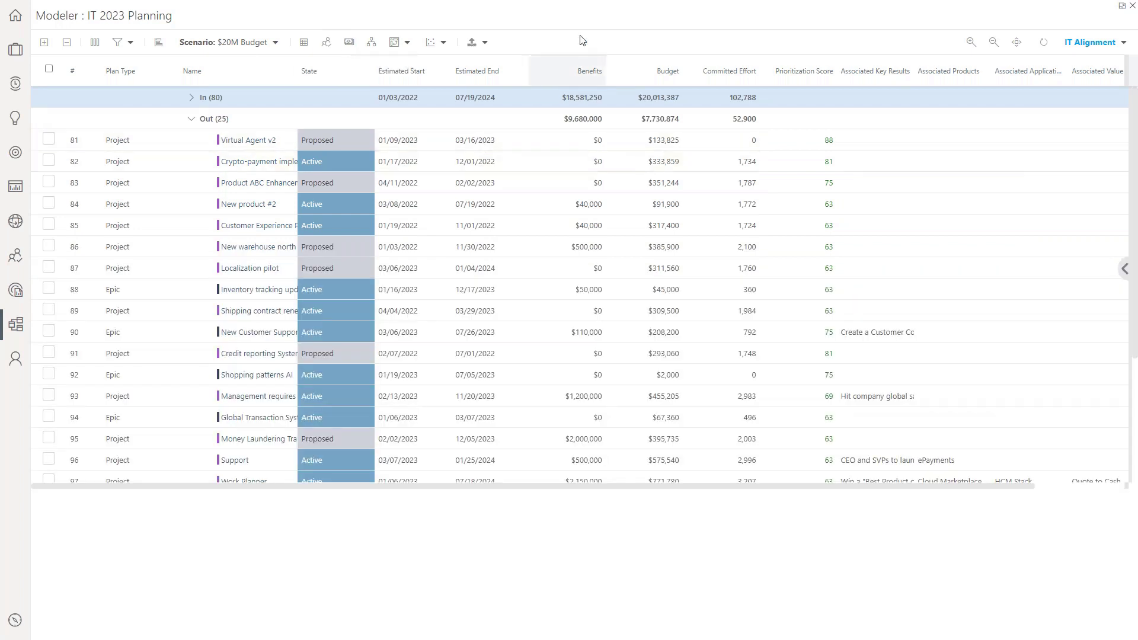
{"action": "left_click", "coordinate": [303, 42]}
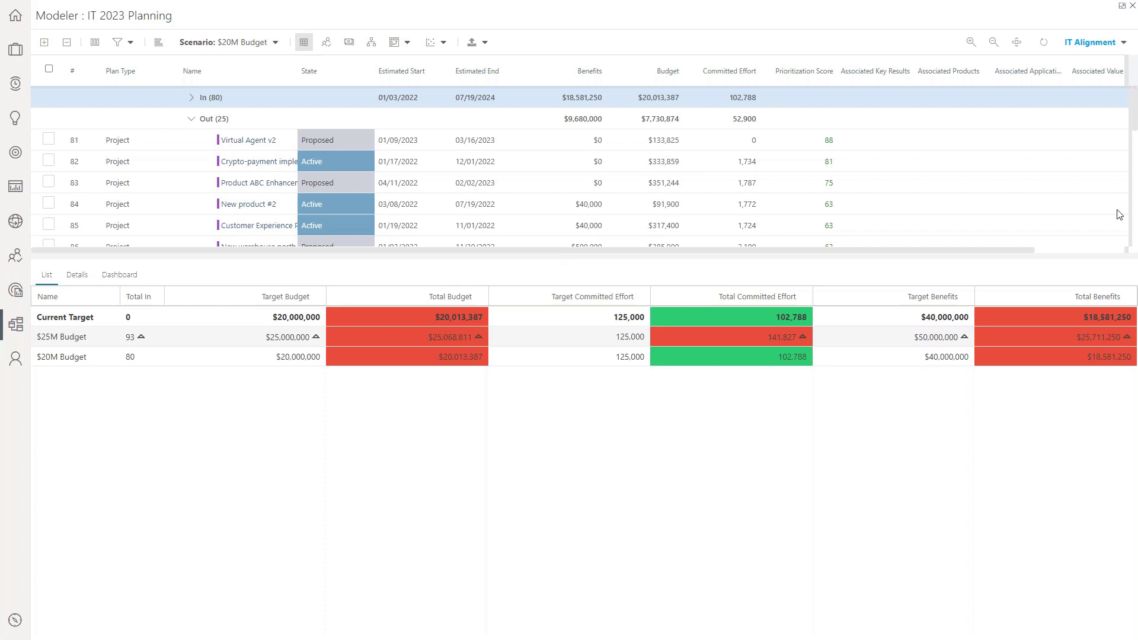
Compare the $20M Budget scenario with the $25M Budget scenario plan by plan, reviewing which plans are selected and their priorities.
{"action": "left_click", "coordinate": [82, 281]}
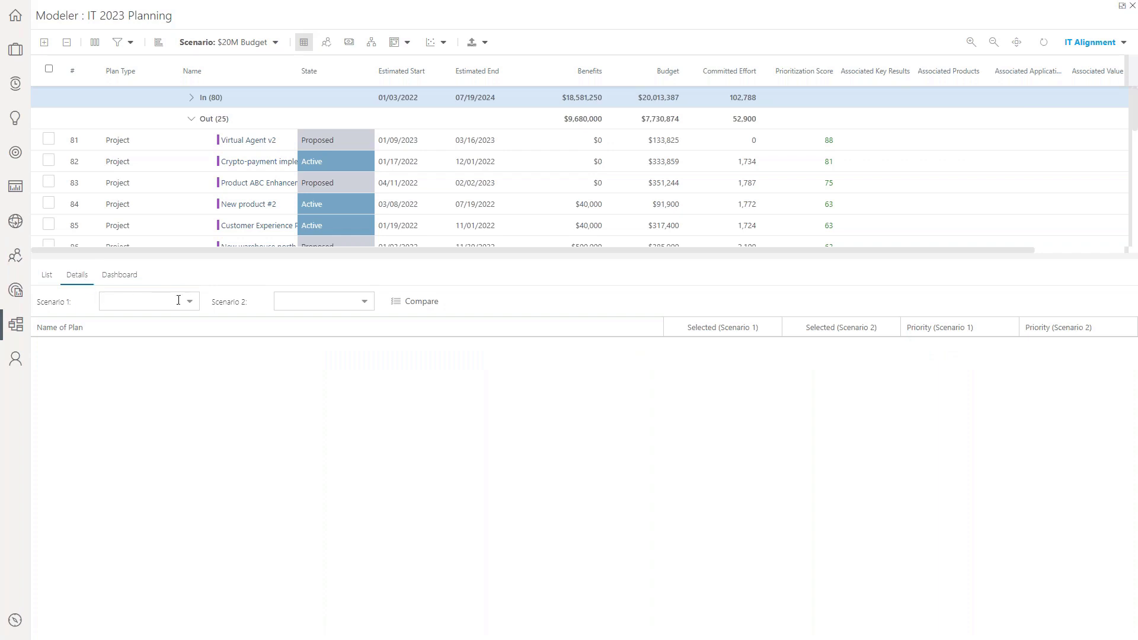
{"action": "left_click", "coordinate": [195, 307]}
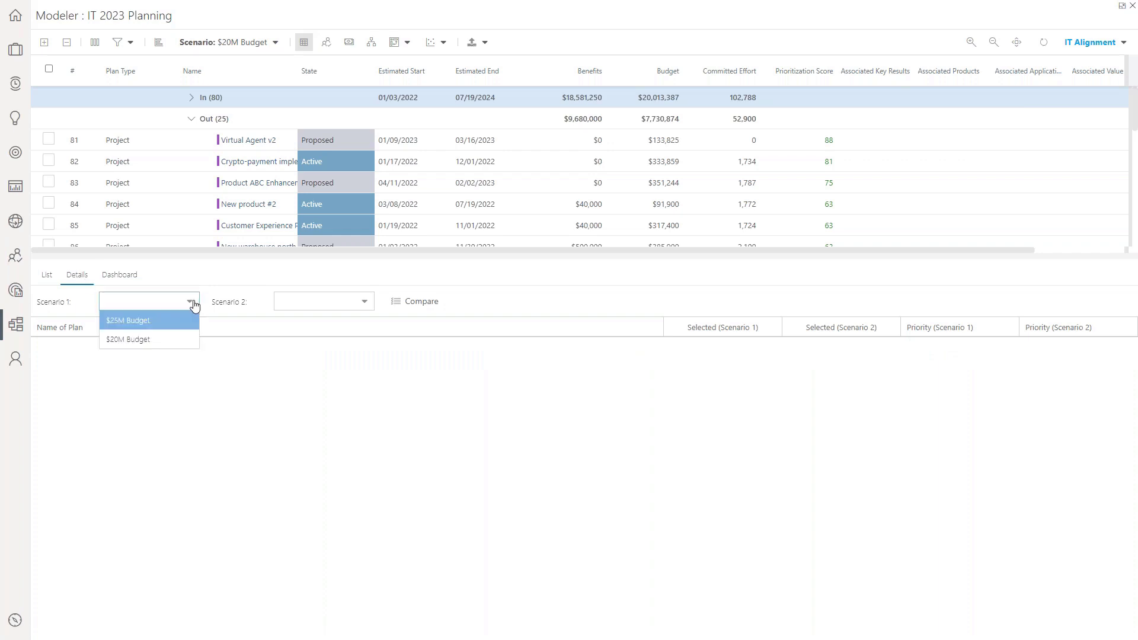
{"action": "left_click", "coordinate": [135, 340]}
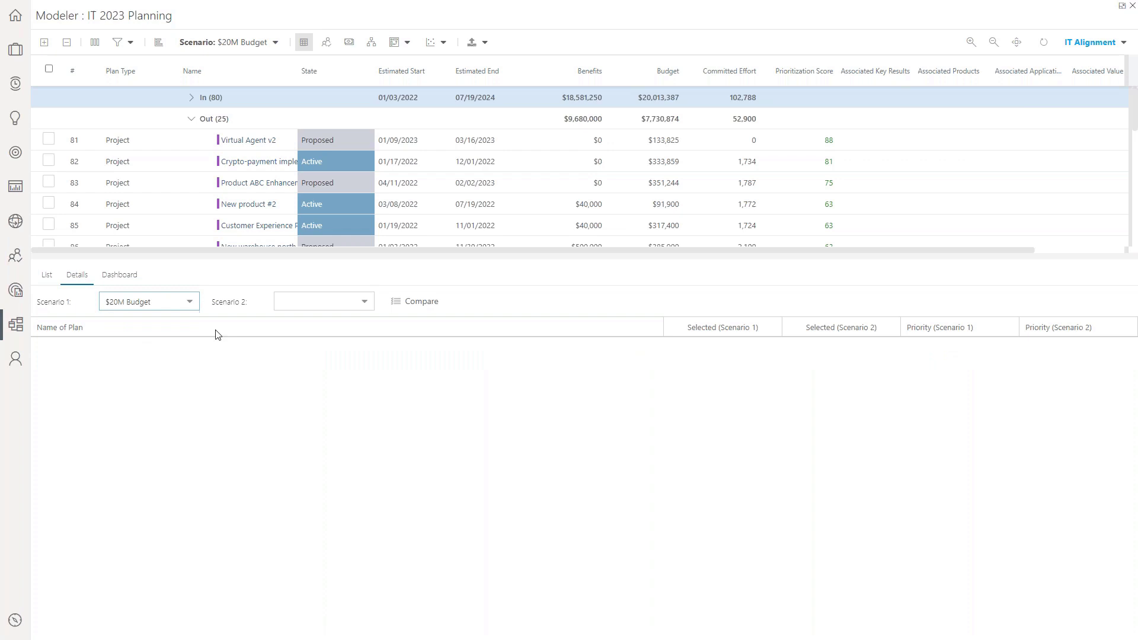
{"action": "left_click", "coordinate": [364, 306]}
{"action": "left_click", "coordinate": [293, 318]}
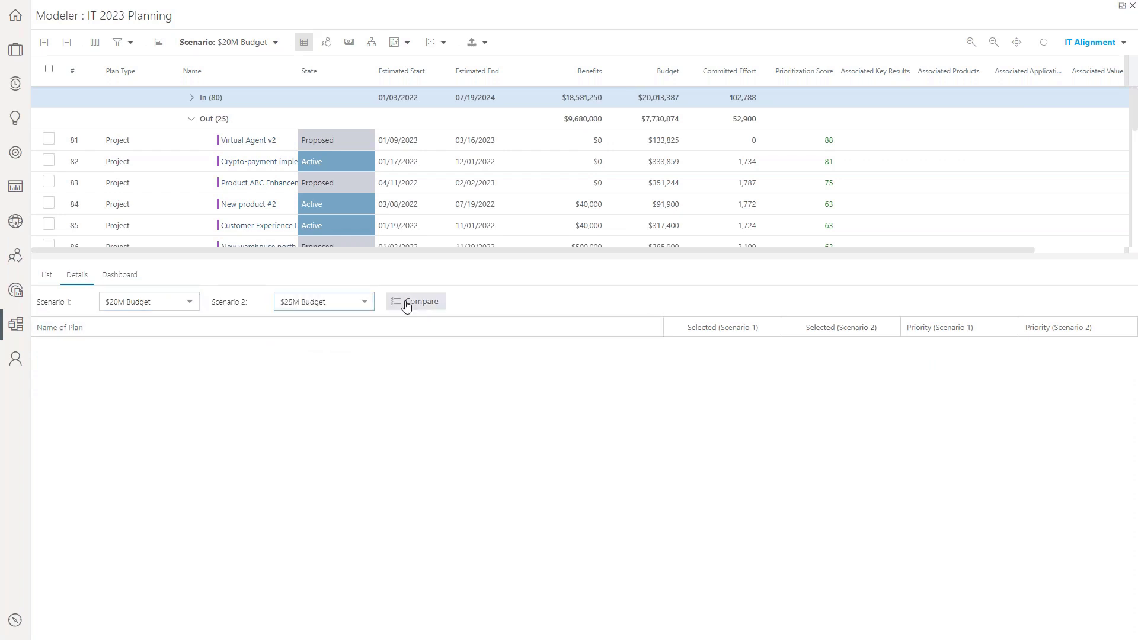
{"action": "left_click", "coordinate": [407, 303]}
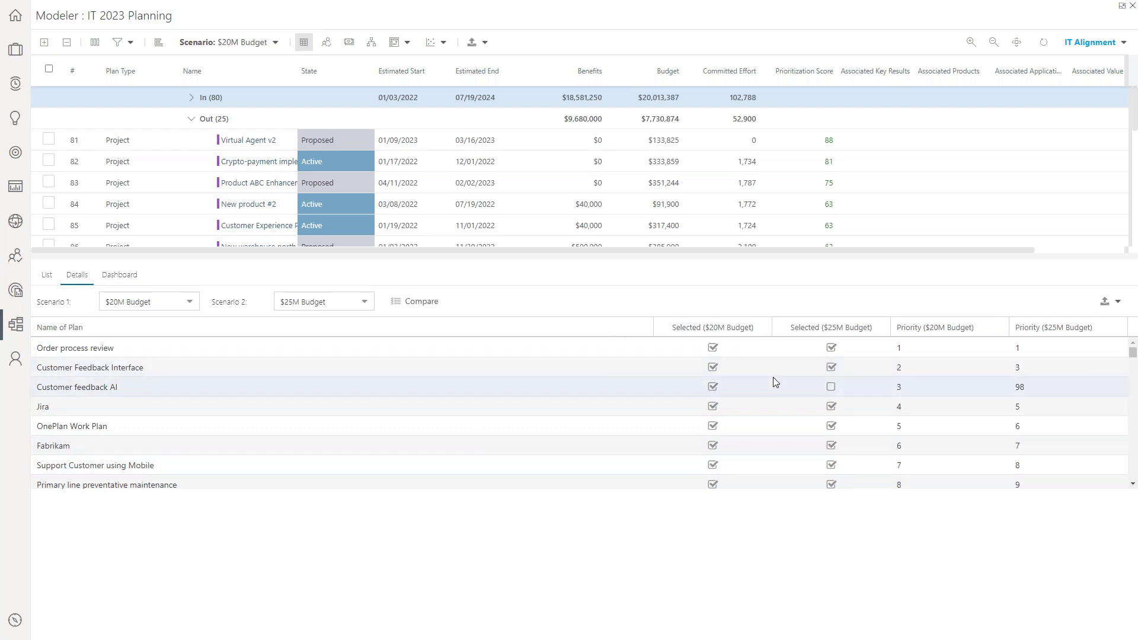
{"action": "scroll", "coordinate": [775, 381], "scroll_direction": "down", "scroll_amount": 7}
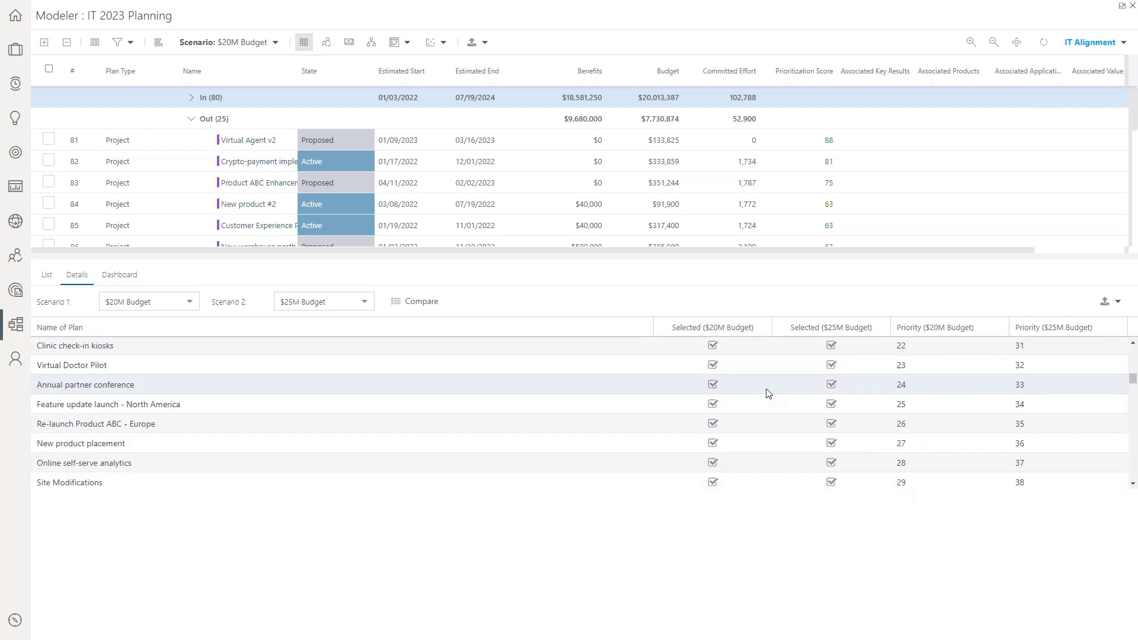
{"action": "scroll", "coordinate": [765, 392], "scroll_direction": "up", "scroll_amount": 7}
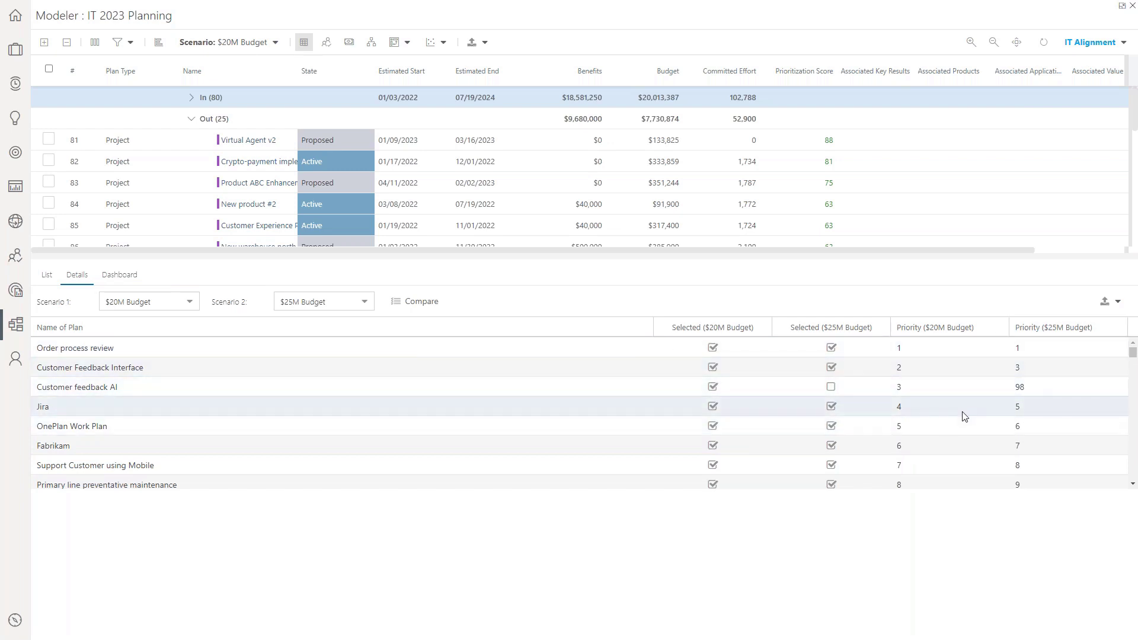
{"action": "scroll", "coordinate": [963, 417], "scroll_direction": "down", "scroll_amount": 11}
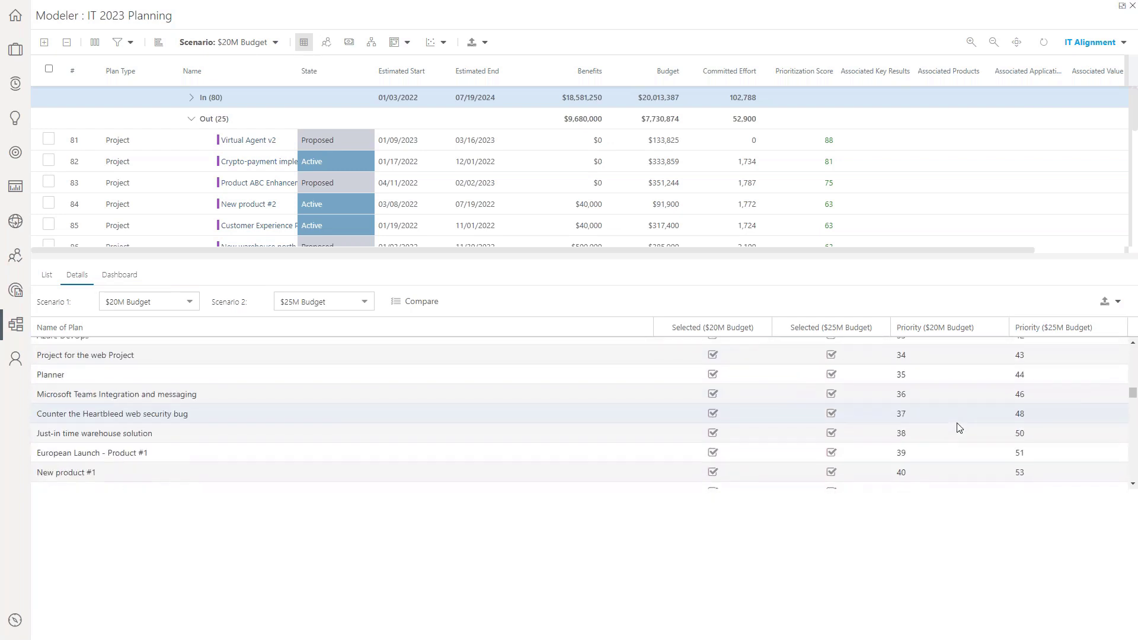
{"action": "scroll", "coordinate": [959, 427], "scroll_direction": "down", "scroll_amount": 2}
{"action": "scroll", "coordinate": [958, 429], "scroll_direction": "up", "scroll_amount": 11}
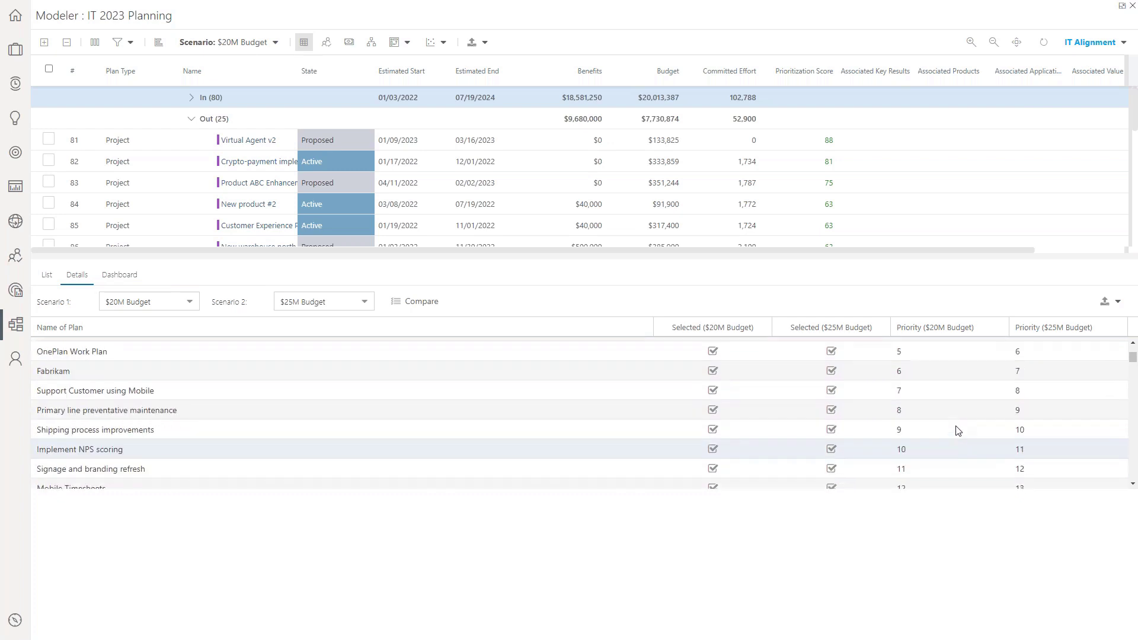
{"action": "scroll", "coordinate": [958, 430], "scroll_direction": "up", "scroll_amount": 2}
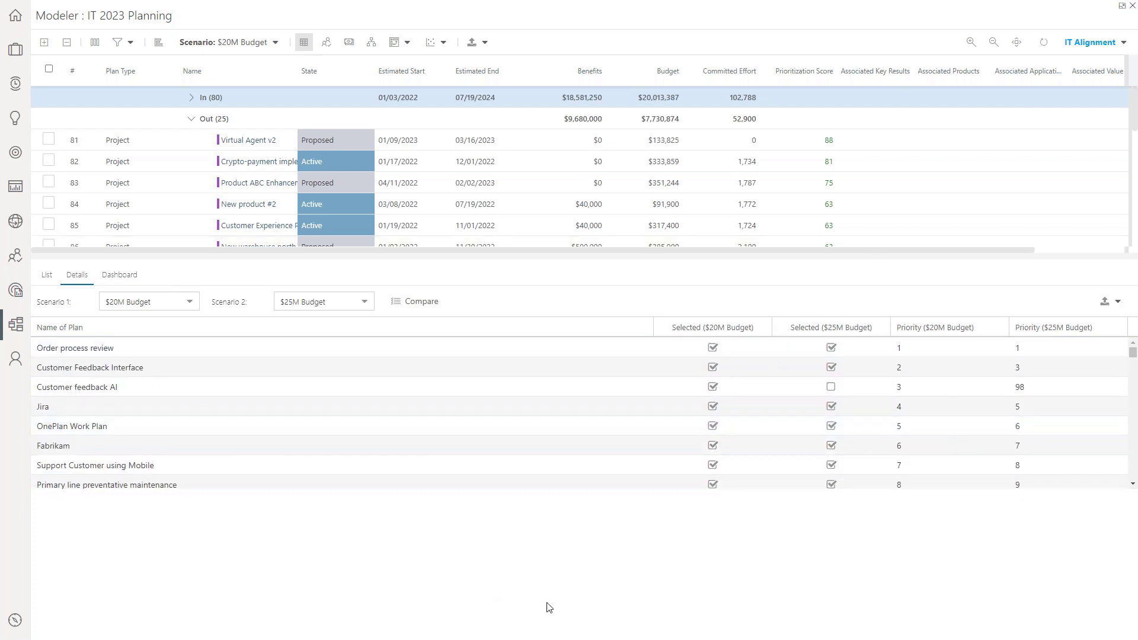
Compare the $20M Budget and $25M Budget scenarios as dashboard charts.
{"action": "left_click", "coordinate": [117, 279]}
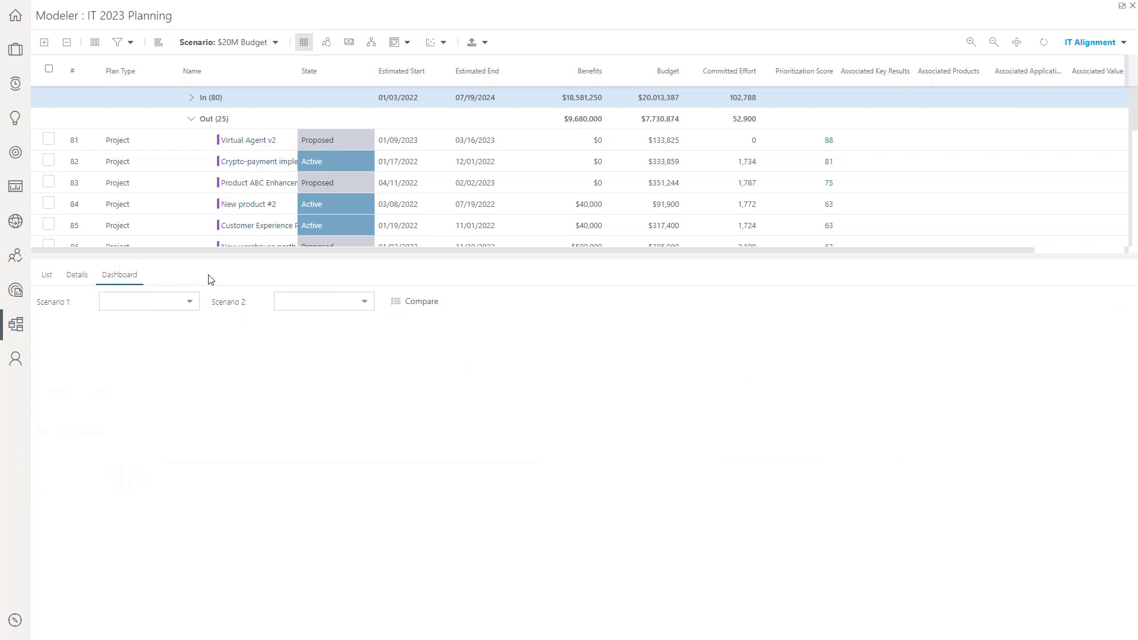
{"action": "left_click", "coordinate": [191, 304]}
{"action": "left_click", "coordinate": [134, 339]}
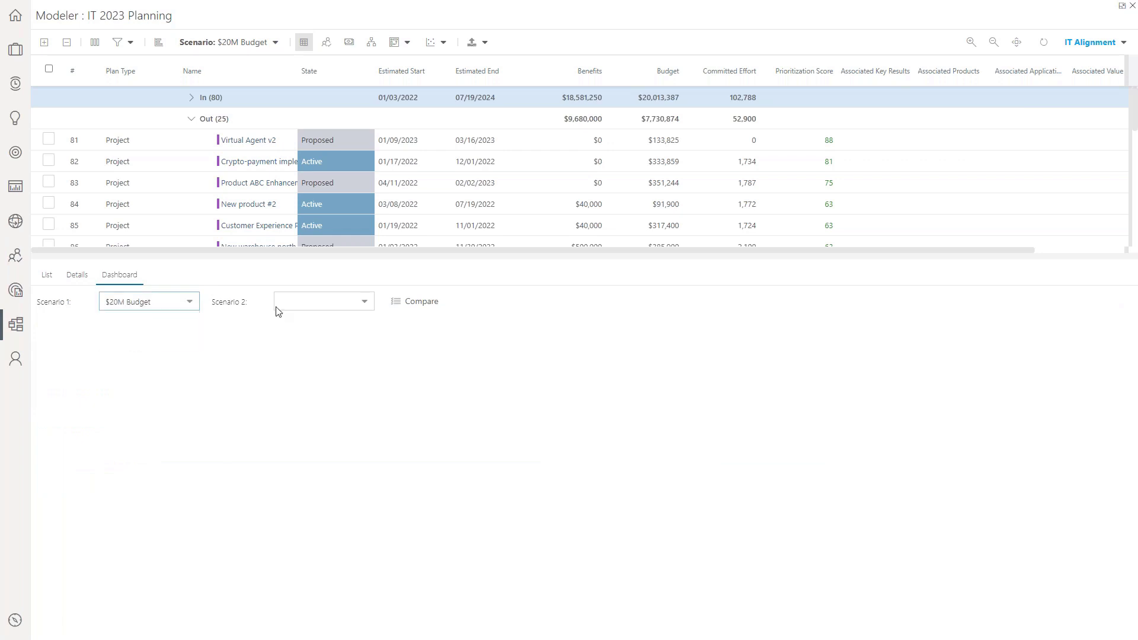
{"action": "left_click", "coordinate": [363, 303]}
{"action": "left_click", "coordinate": [317, 322]}
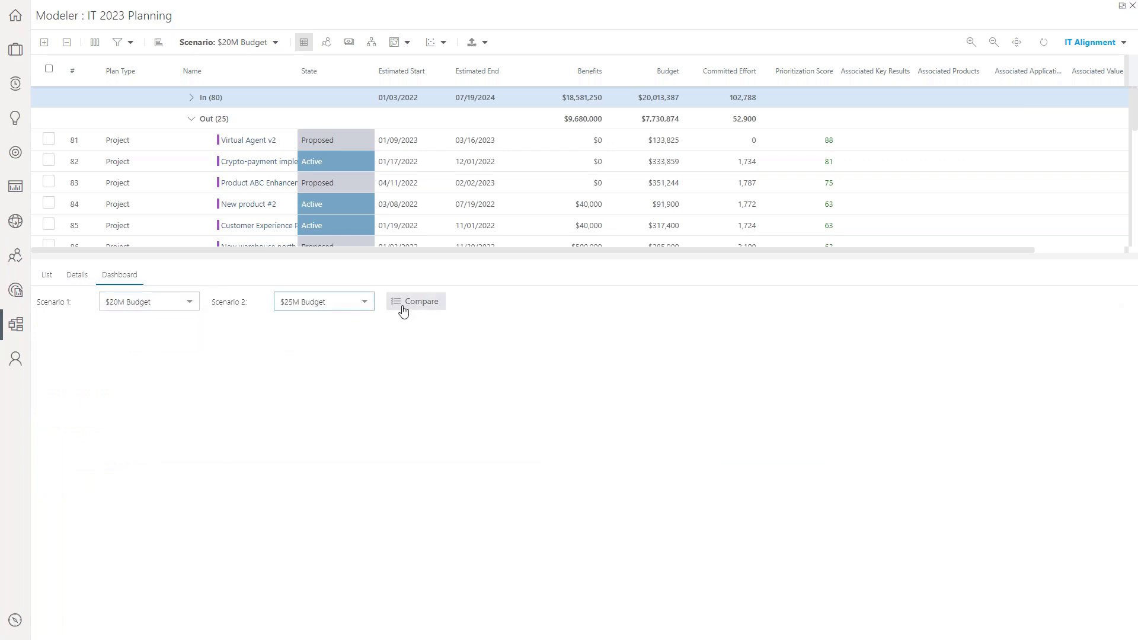
{"action": "left_click", "coordinate": [414, 303]}
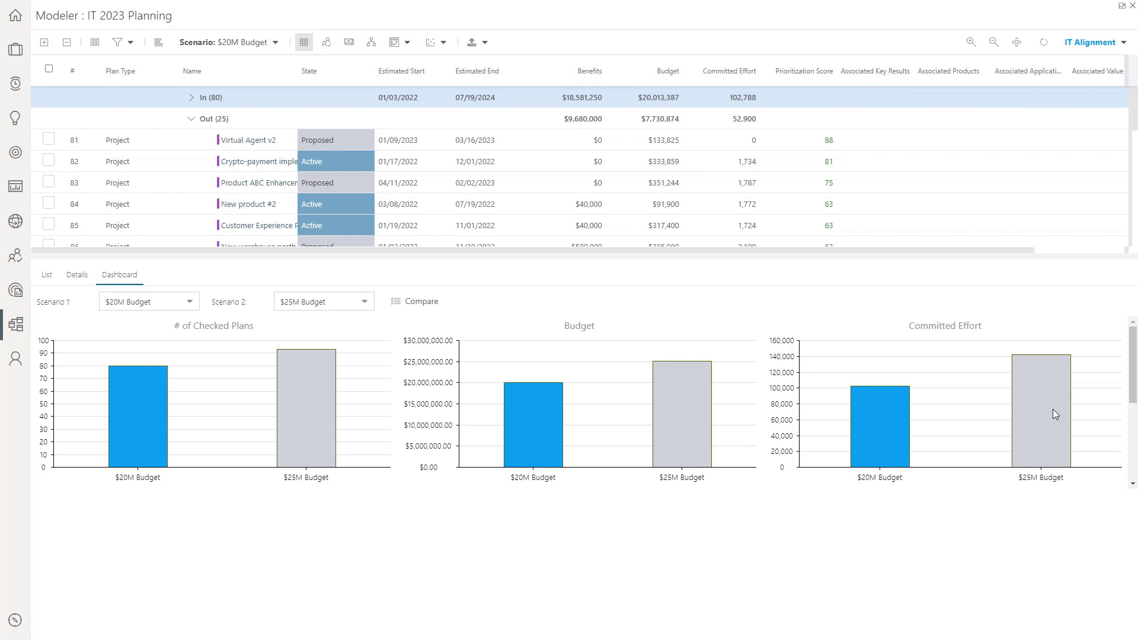
Show the model's bubble chart with the saved Budget vs Benefits view.
{"action": "left_click", "coordinate": [444, 46]}
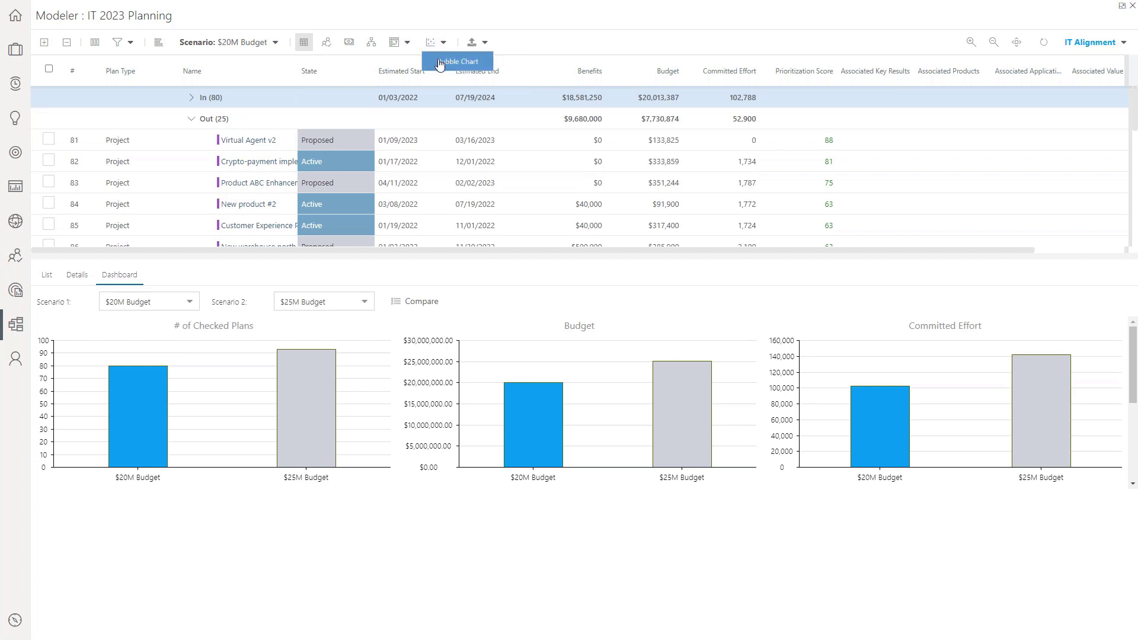
{"action": "left_click", "coordinate": [439, 61]}
{"action": "left_click", "coordinate": [406, 42]}
{"action": "mouse_move", "coordinate": [417, 81]}
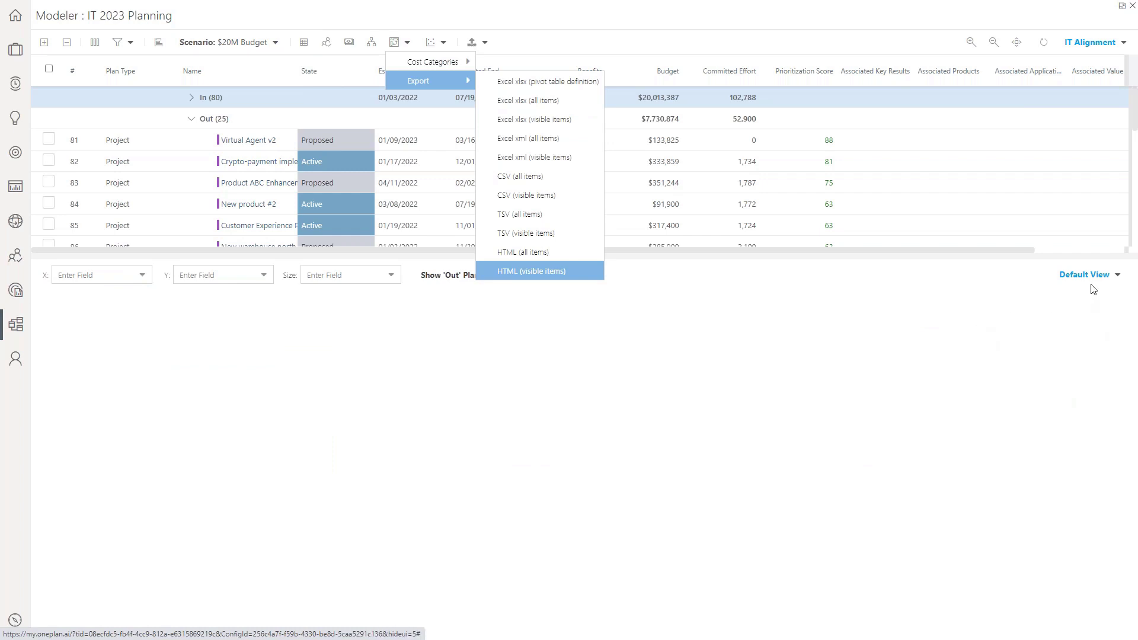
{"action": "left_click", "coordinate": [1106, 276]}
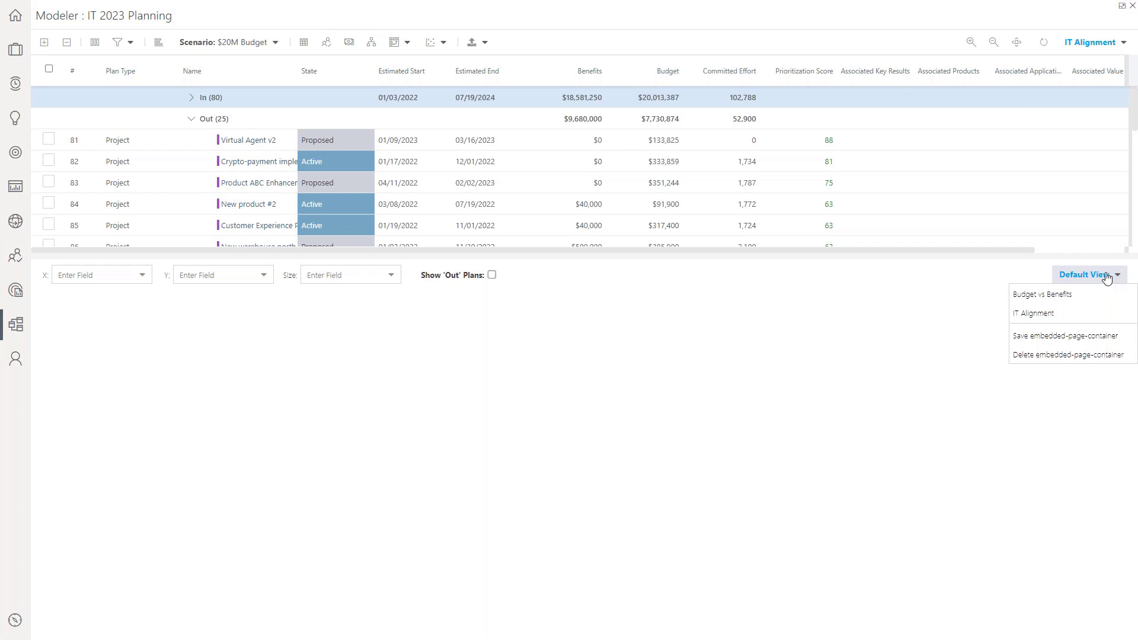
{"action": "left_click", "coordinate": [1038, 296]}
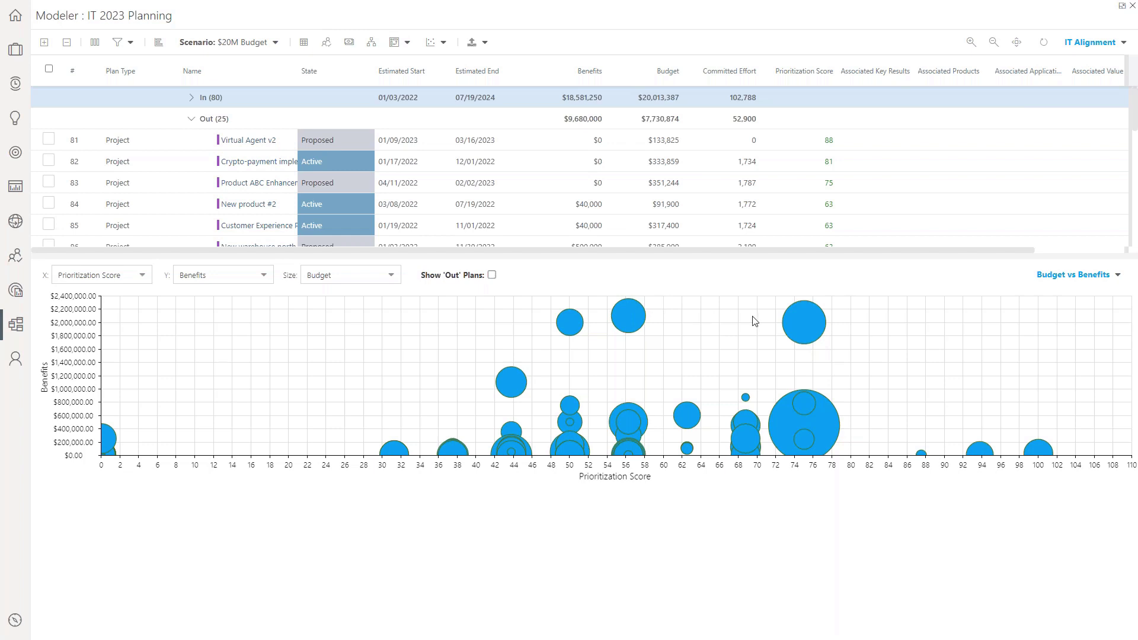
Identify the plans behind the largest bubbles, and include the 'Out' plans in the chart to inspect them.
{"action": "mouse_move", "coordinate": [816, 317]}
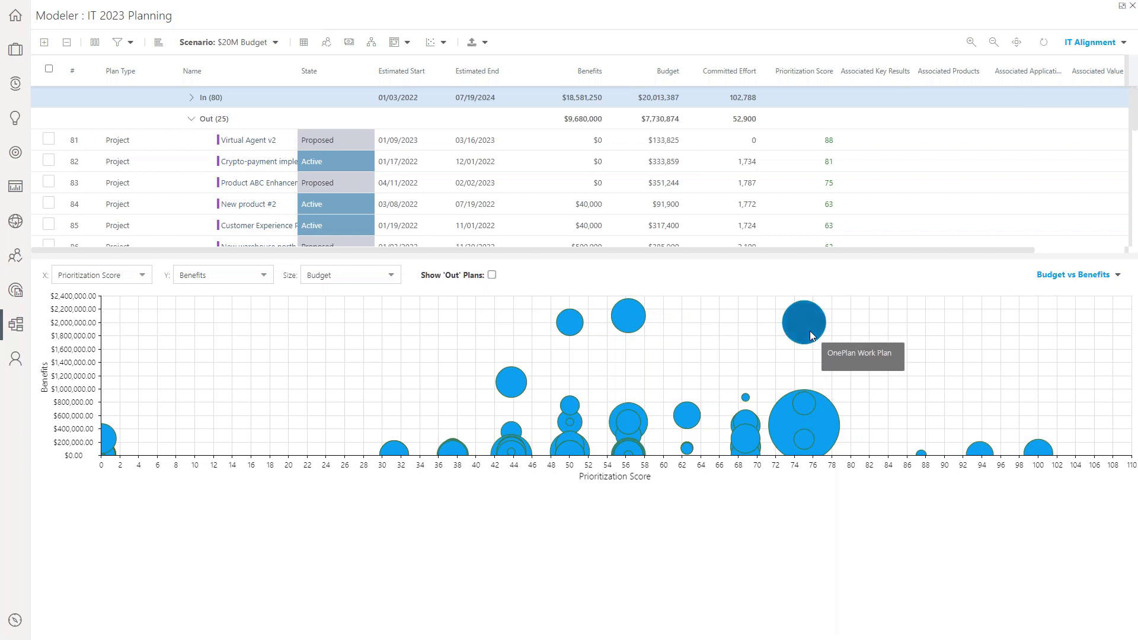
{"action": "mouse_move", "coordinate": [628, 323]}
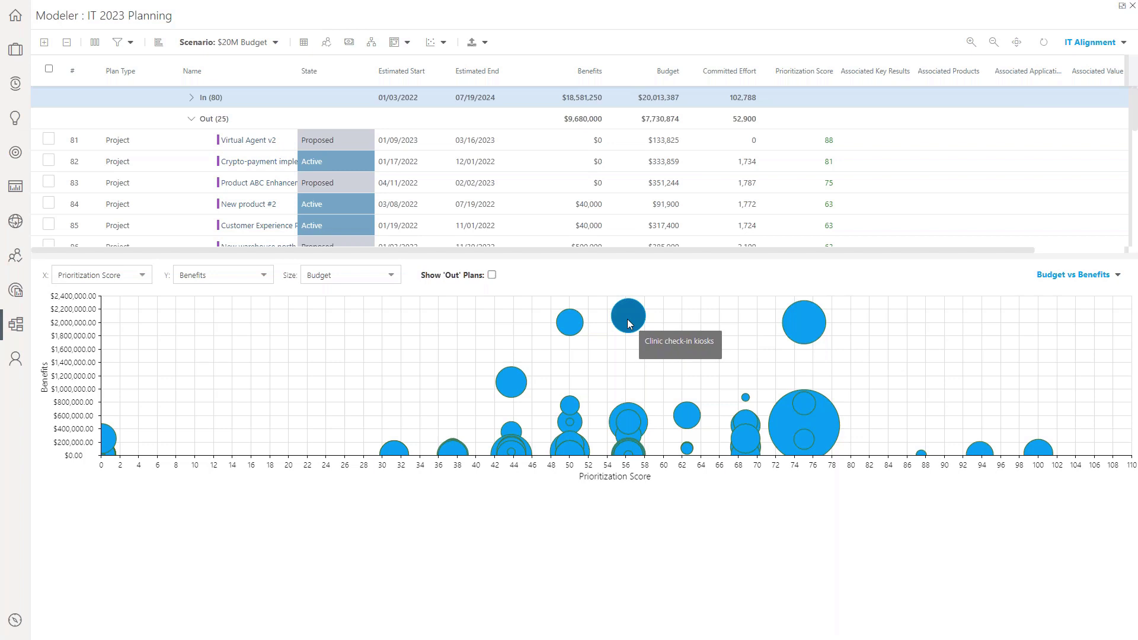
{"action": "mouse_move", "coordinate": [573, 325]}
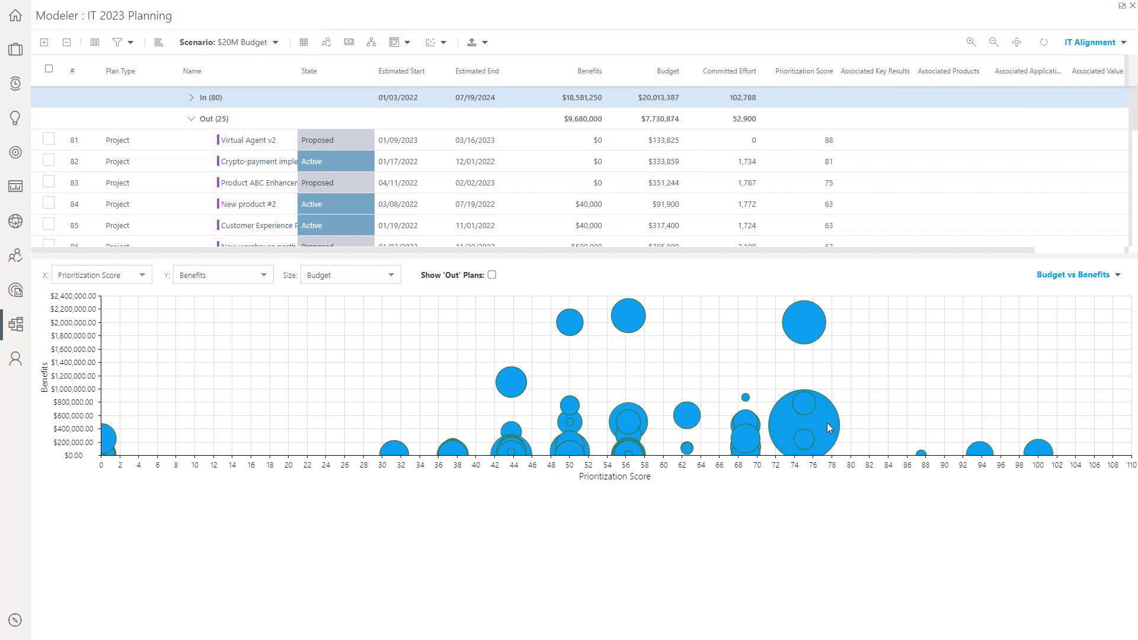
{"action": "mouse_move", "coordinate": [806, 407]}
{"action": "left_click", "coordinate": [492, 276]}
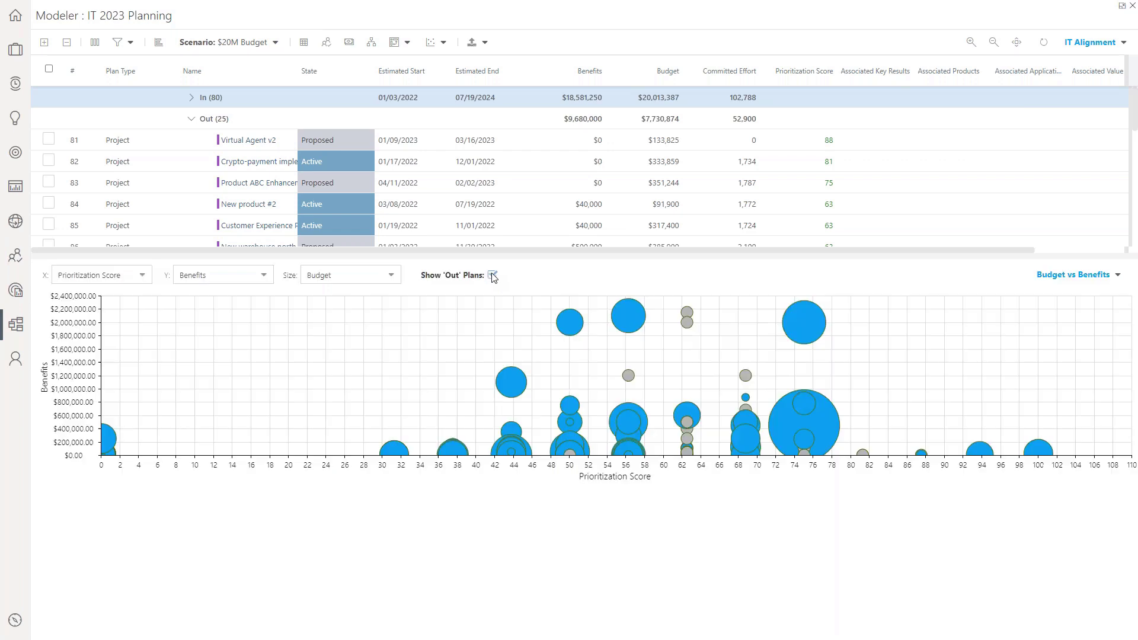
{"action": "mouse_move", "coordinate": [674, 434]}
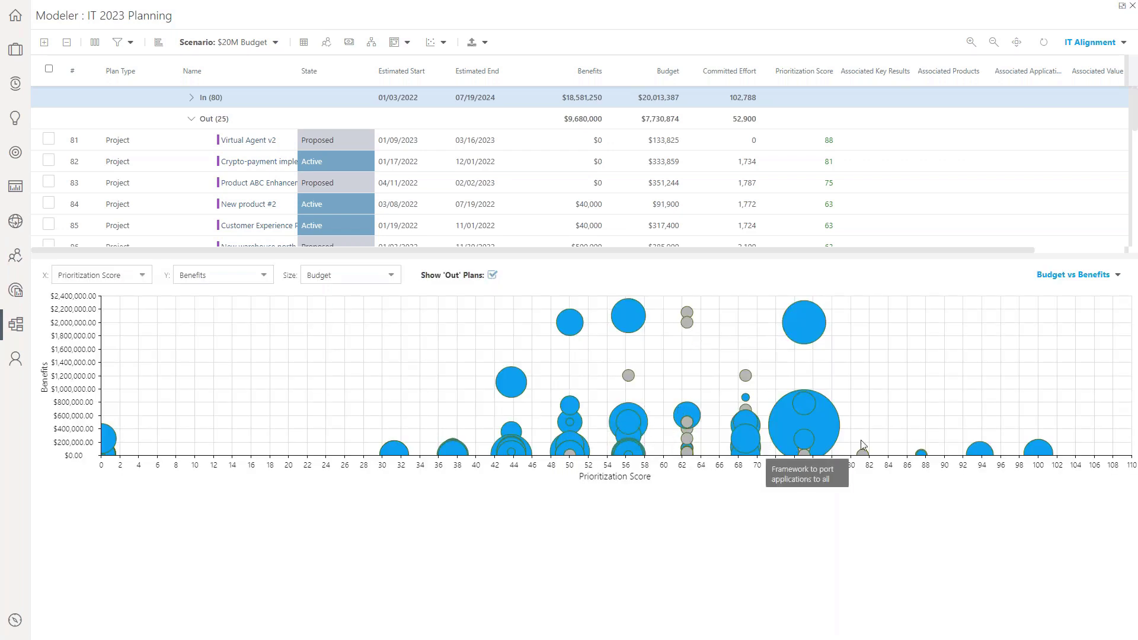
{"action": "mouse_move", "coordinate": [583, 403]}
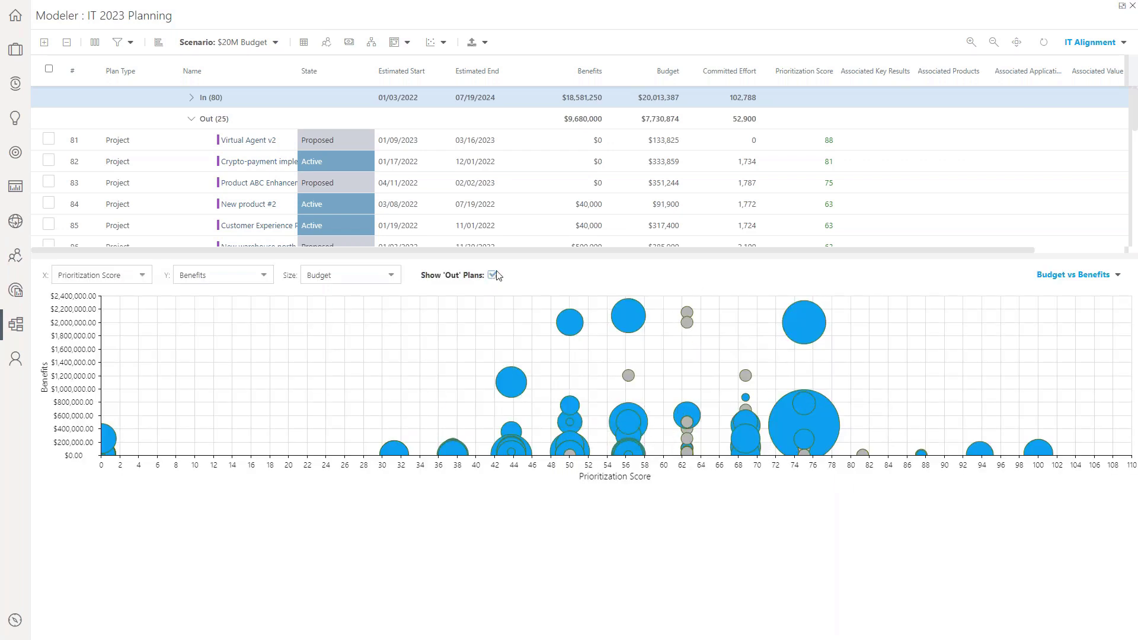
Switch the bubble chart to the IT Alignment view and hide the 'Out' plans.
{"action": "left_click", "coordinate": [1072, 277]}
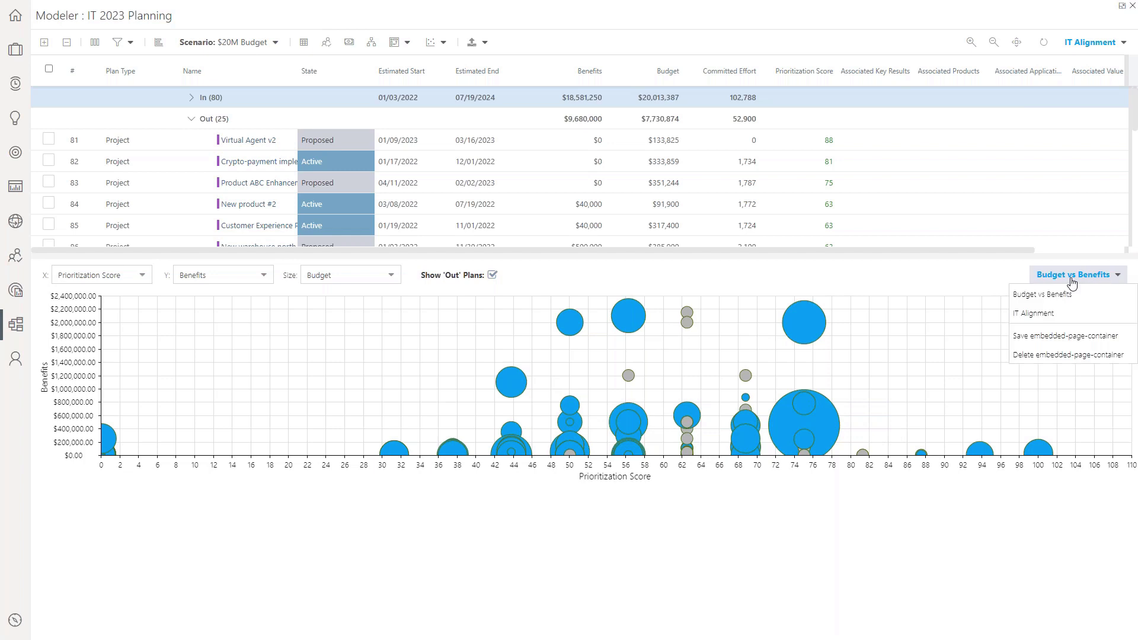
{"action": "left_click", "coordinate": [1035, 314]}
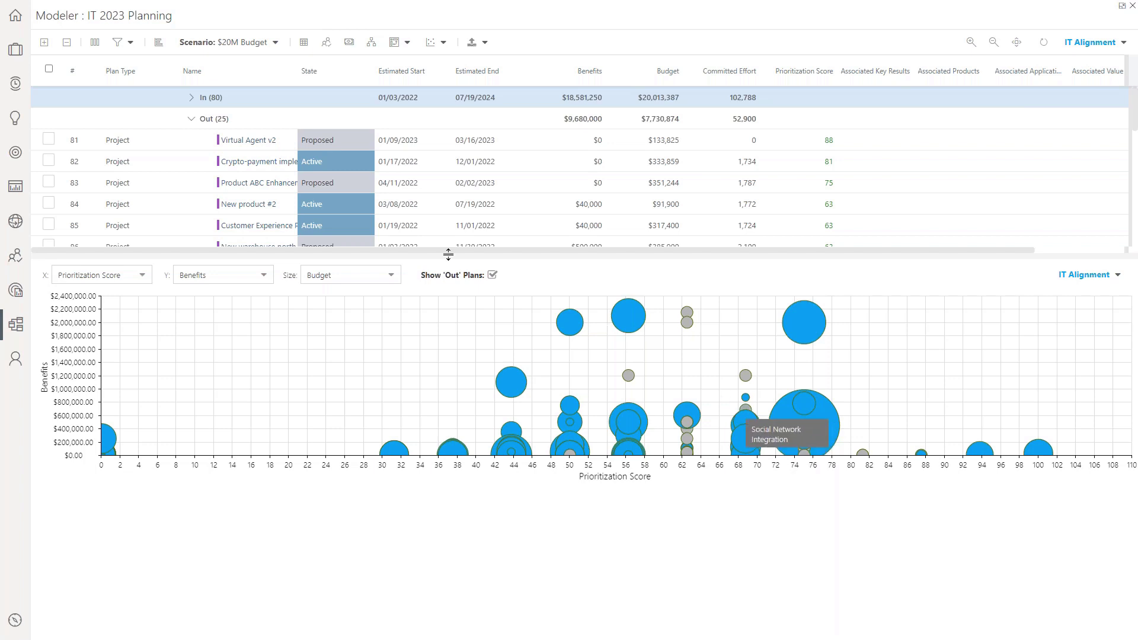
{"action": "left_click", "coordinate": [492, 275]}
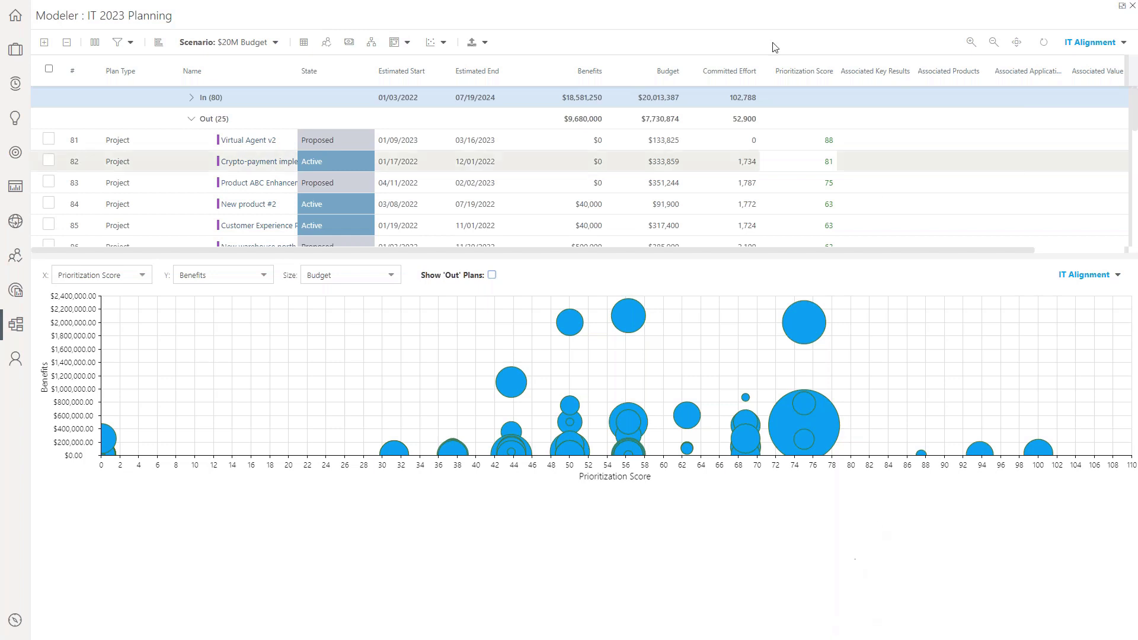
Show the scenario's plan dependencies in an enlarged pane and examine links to unselected predecessors and successors.
{"action": "left_click", "coordinate": [375, 45]}
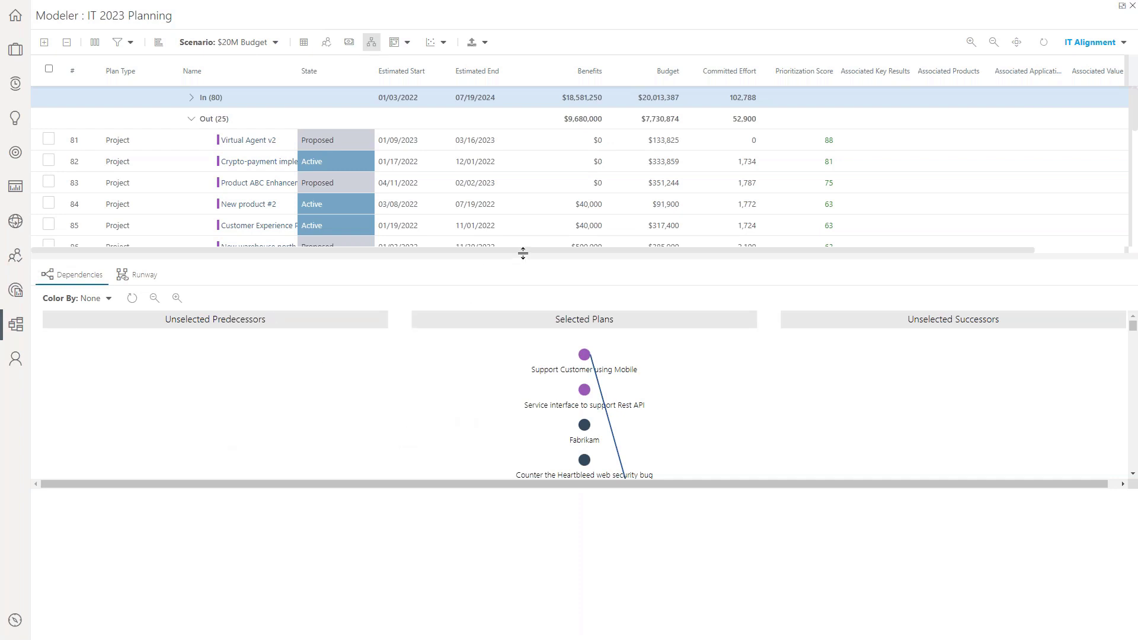
{"action": "left_click_drag", "start_coordinate": [523, 253], "coordinate": [536, 112]}
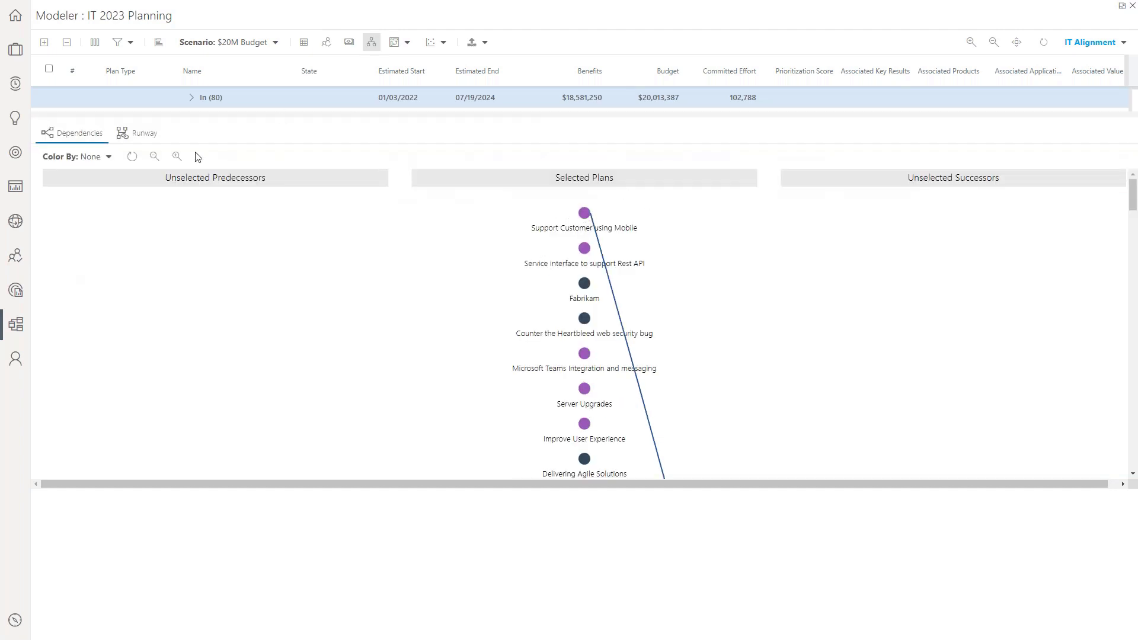
{"action": "left_click", "coordinate": [154, 157]}
{"action": "left_click", "coordinate": [154, 157]}
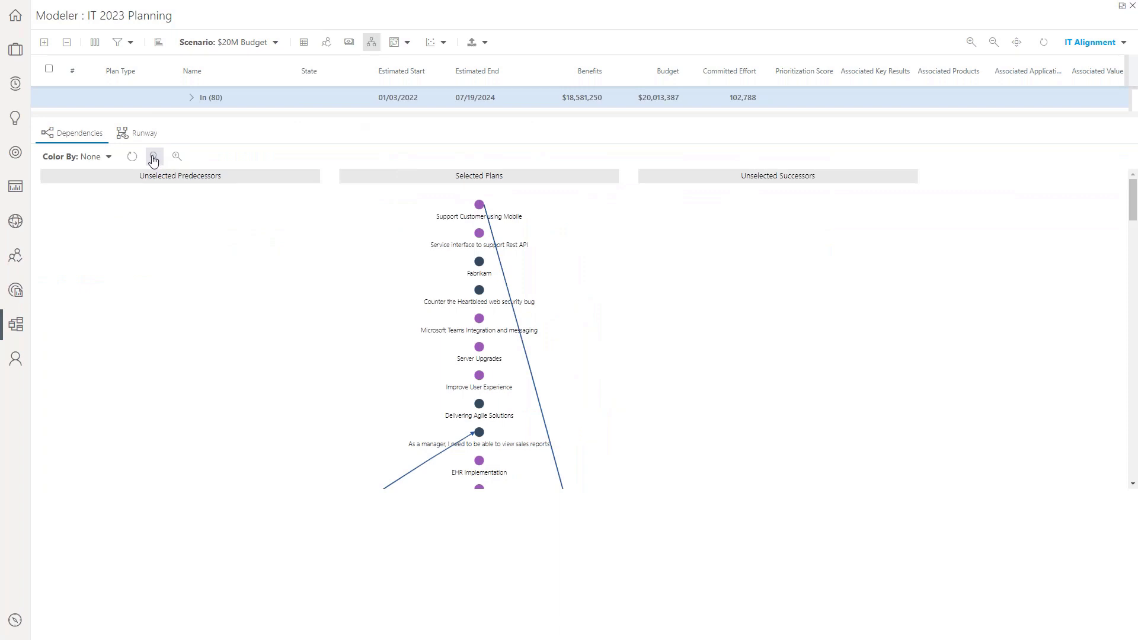
{"action": "scroll", "coordinate": [633, 373], "scroll_direction": "down", "scroll_amount": 10}
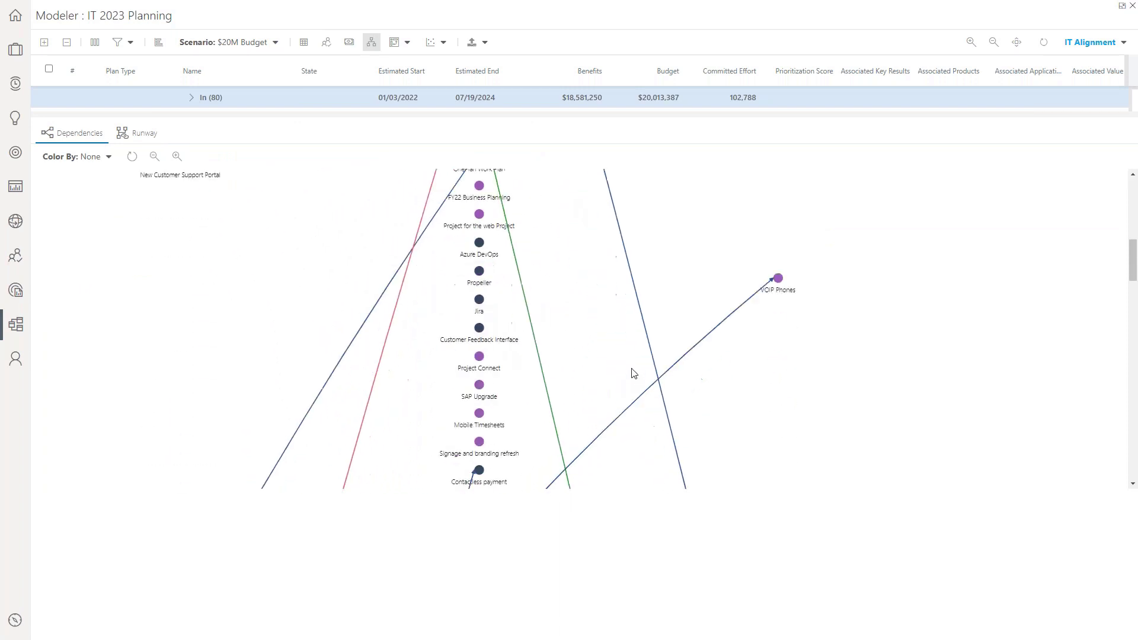
{"action": "scroll", "coordinate": [633, 373], "scroll_direction": "down", "scroll_amount": 10}
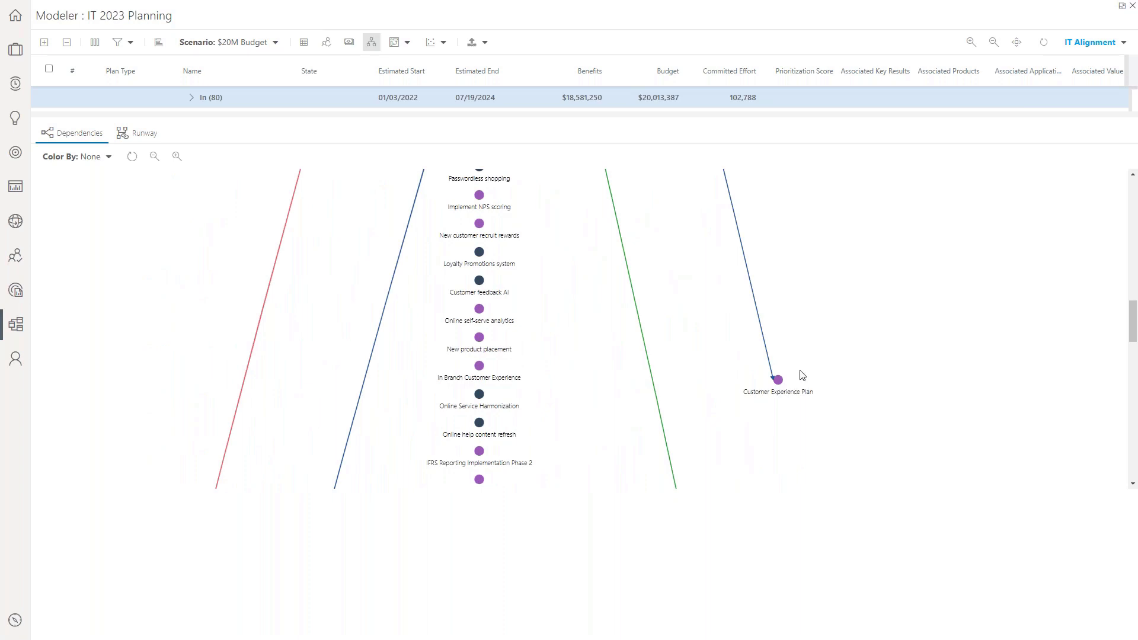
Switch from the plan dependencies to the scenario's Strategy Runway, zoomed out to fit the Objectives, Key Results, Plan and Product columns.
{"action": "scroll", "coordinate": [817, 401], "scroll_direction": "up", "scroll_amount": 3}
{"action": "scroll", "coordinate": [817, 401], "scroll_direction": "up", "scroll_amount": 10}
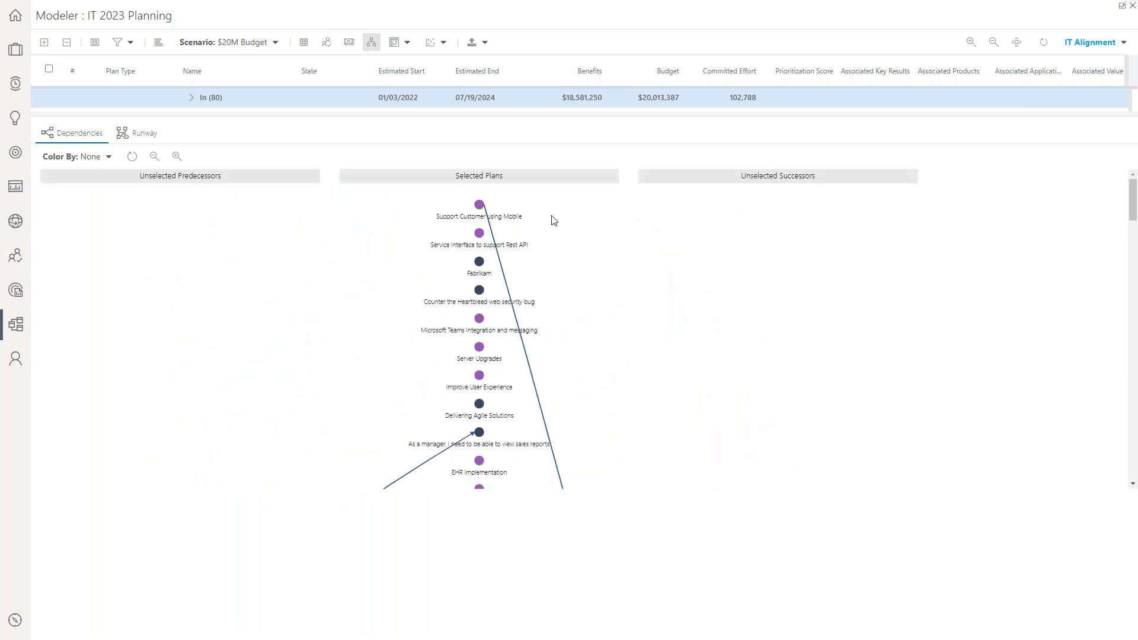
{"action": "left_click", "coordinate": [143, 135]}
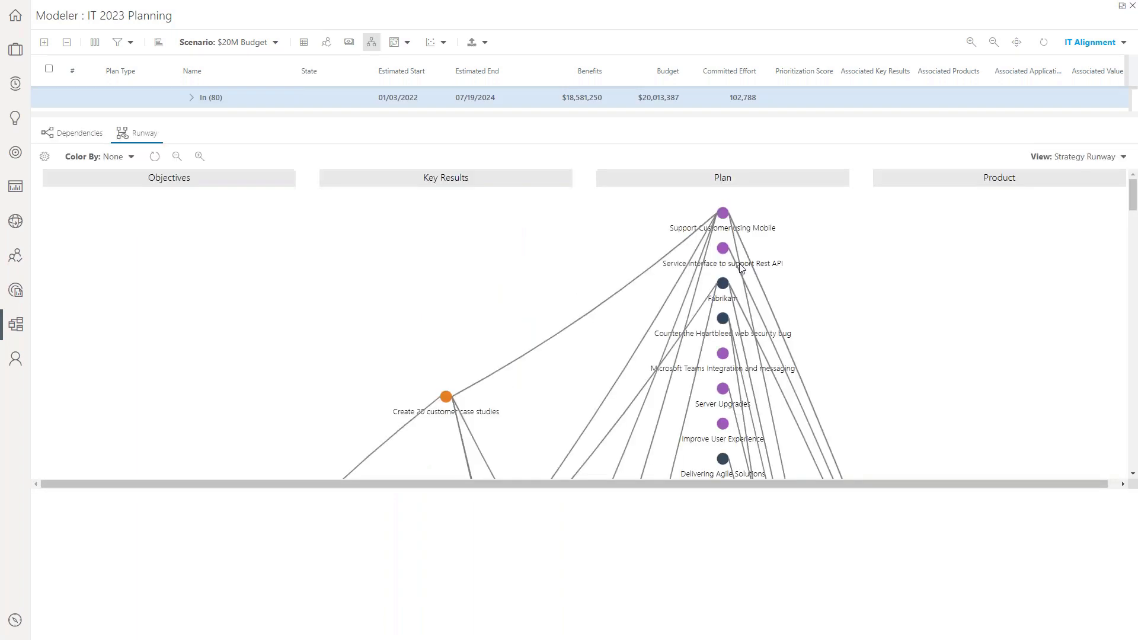
{"action": "left_click", "coordinate": [176, 157]}
{"action": "left_click", "coordinate": [175, 156]}
{"action": "left_click", "coordinate": [174, 156]}
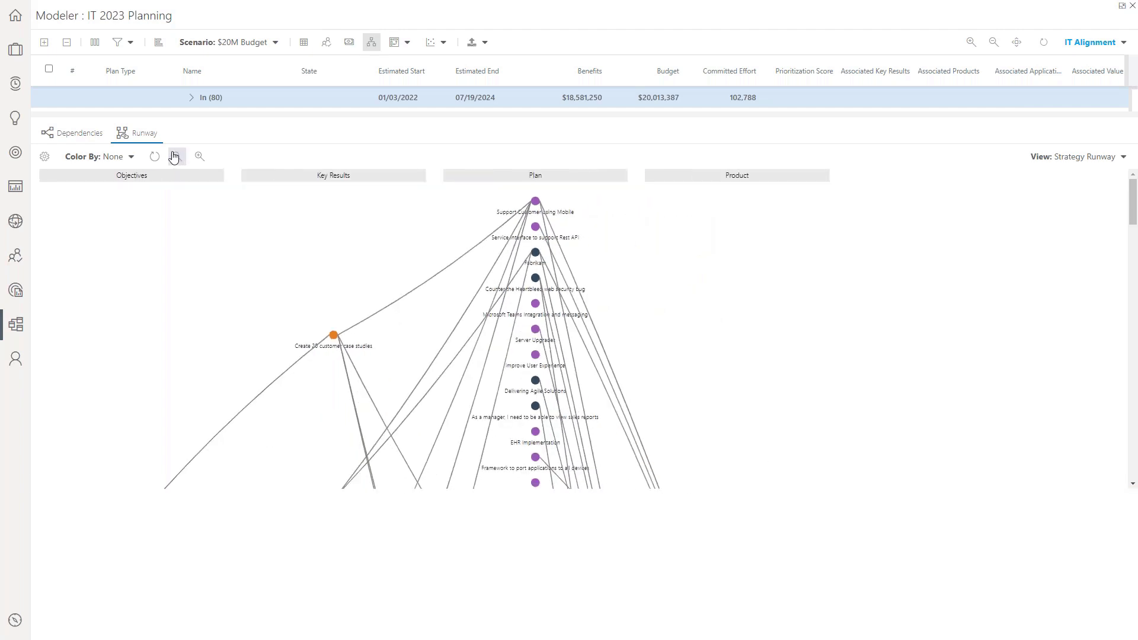
{"action": "left_click", "coordinate": [174, 156]}
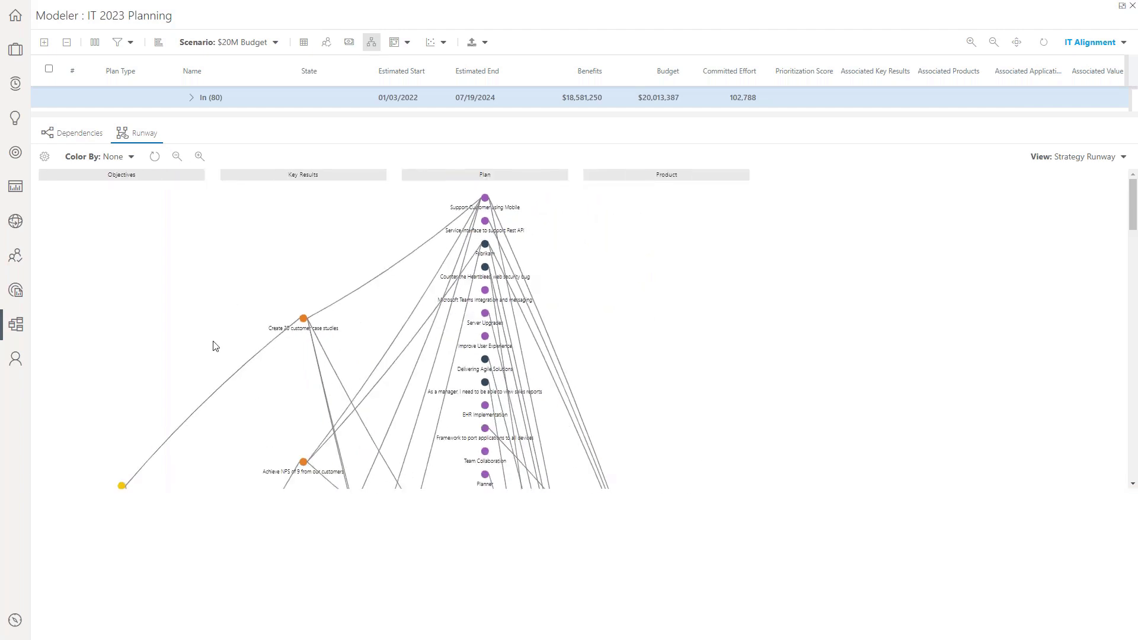
Examine how the runway links objectives and key results to the selected plans and their products, and leave the enlarged view.
{"action": "scroll", "coordinate": [136, 325], "scroll_direction": "down", "scroll_amount": 2}
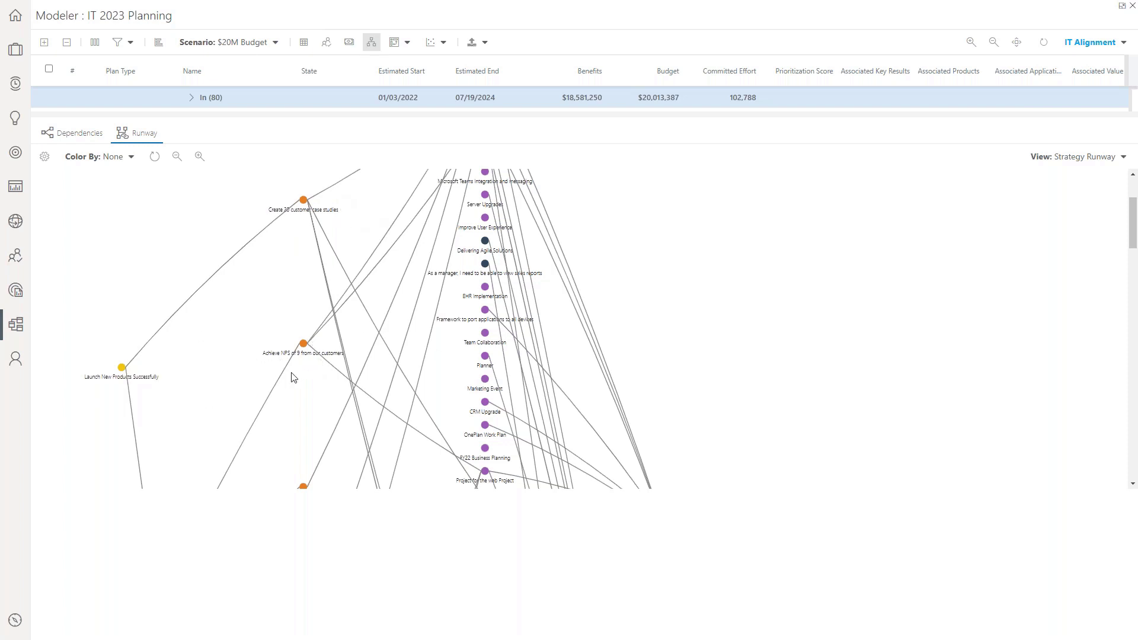
{"action": "scroll", "coordinate": [536, 409], "scroll_direction": "up", "scroll_amount": 1}
{"action": "scroll", "coordinate": [535, 409], "scroll_direction": "up", "scroll_amount": 1}
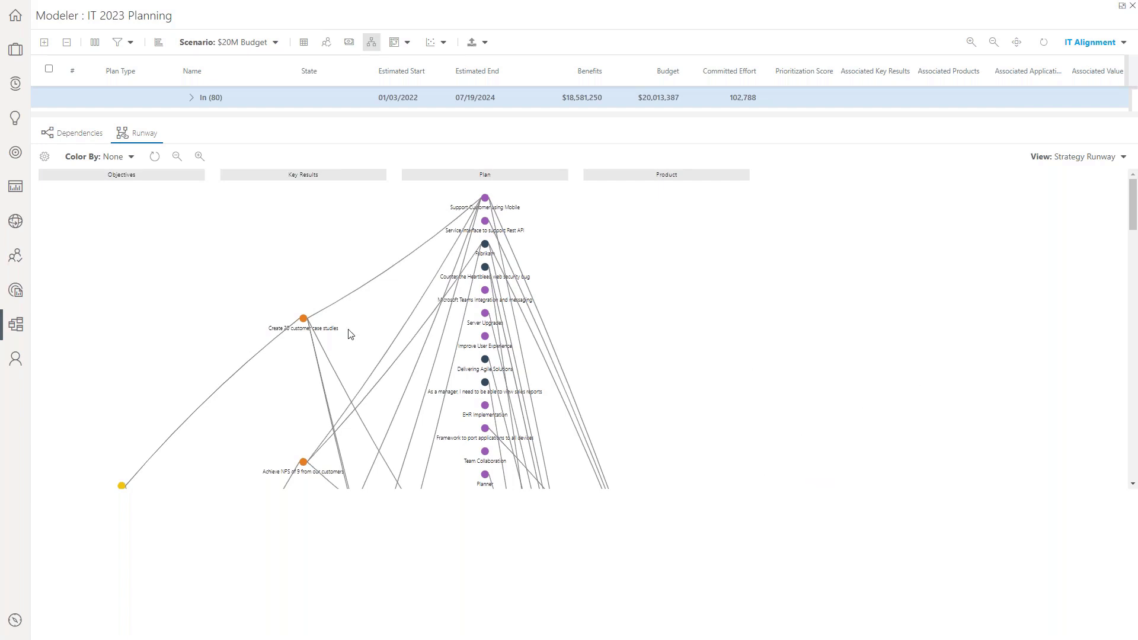
{"action": "scroll", "coordinate": [97, 404], "scroll_direction": "down", "scroll_amount": 1}
{"action": "scroll", "coordinate": [97, 405], "scroll_direction": "down", "scroll_amount": 1}
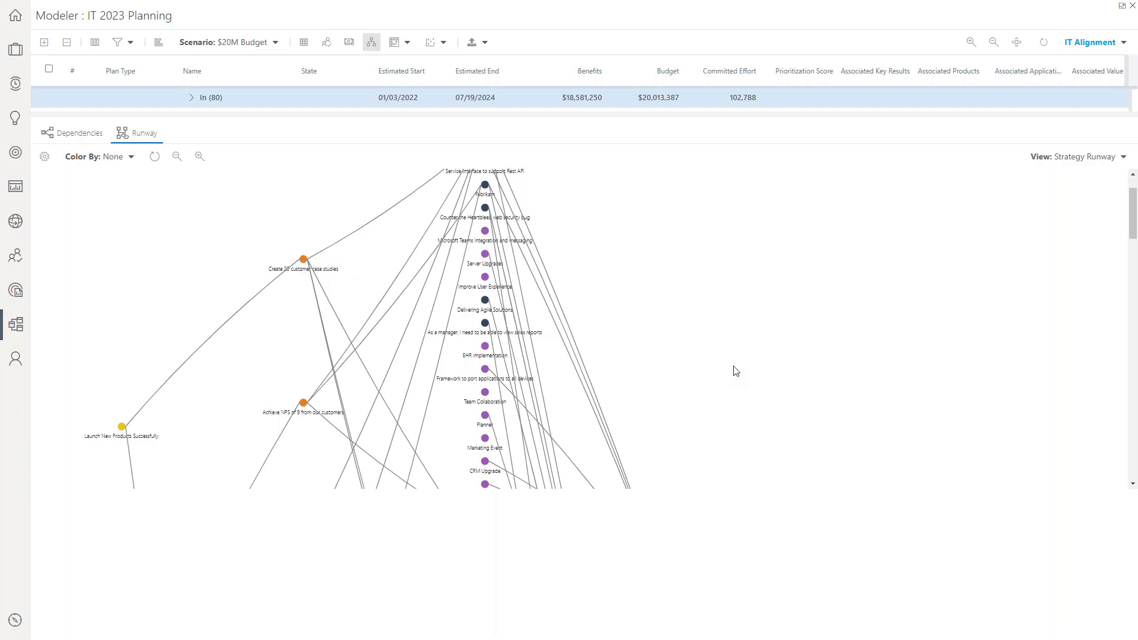
{"action": "scroll", "coordinate": [804, 413], "scroll_direction": "up", "scroll_amount": 1}
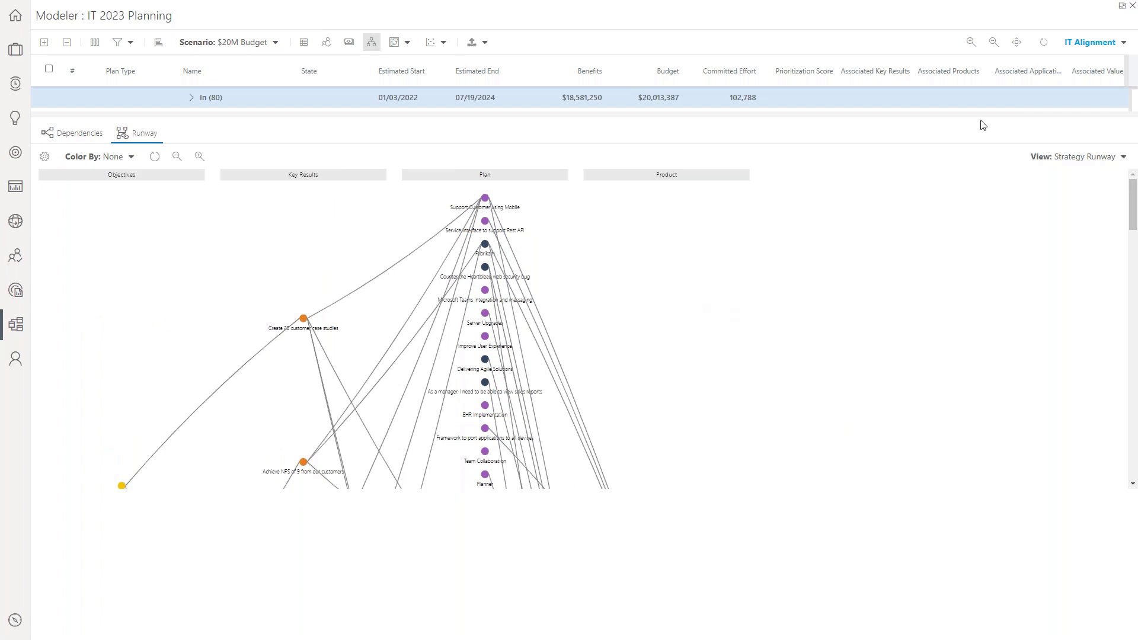
{"action": "left_click", "coordinate": [1122, 6]}
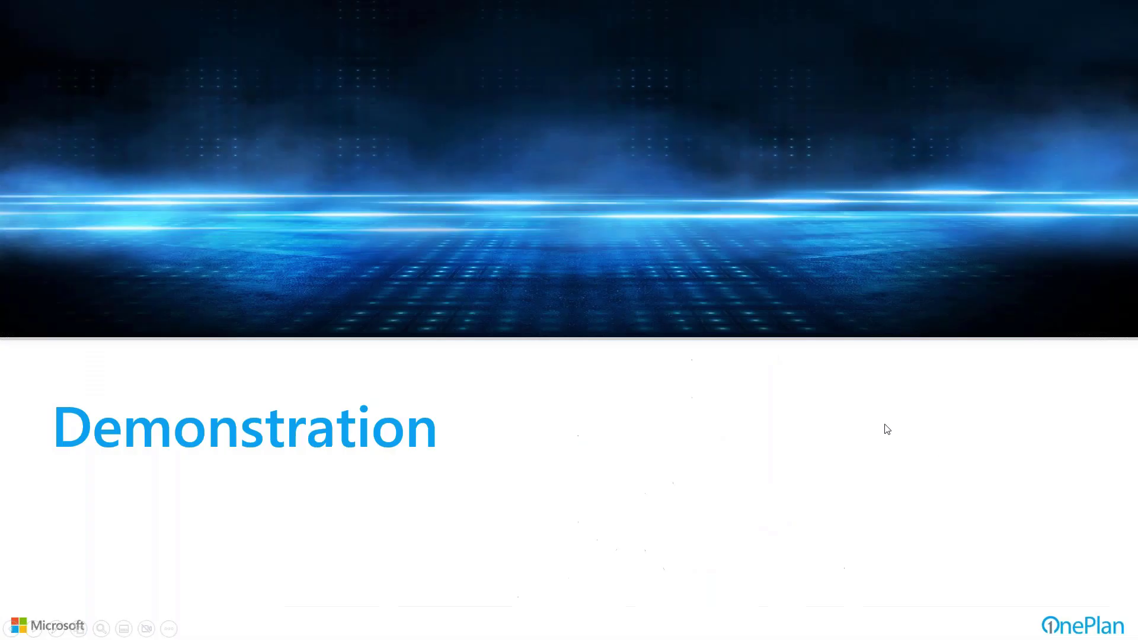
{"action": "left_click", "coordinate": [810, 413]}
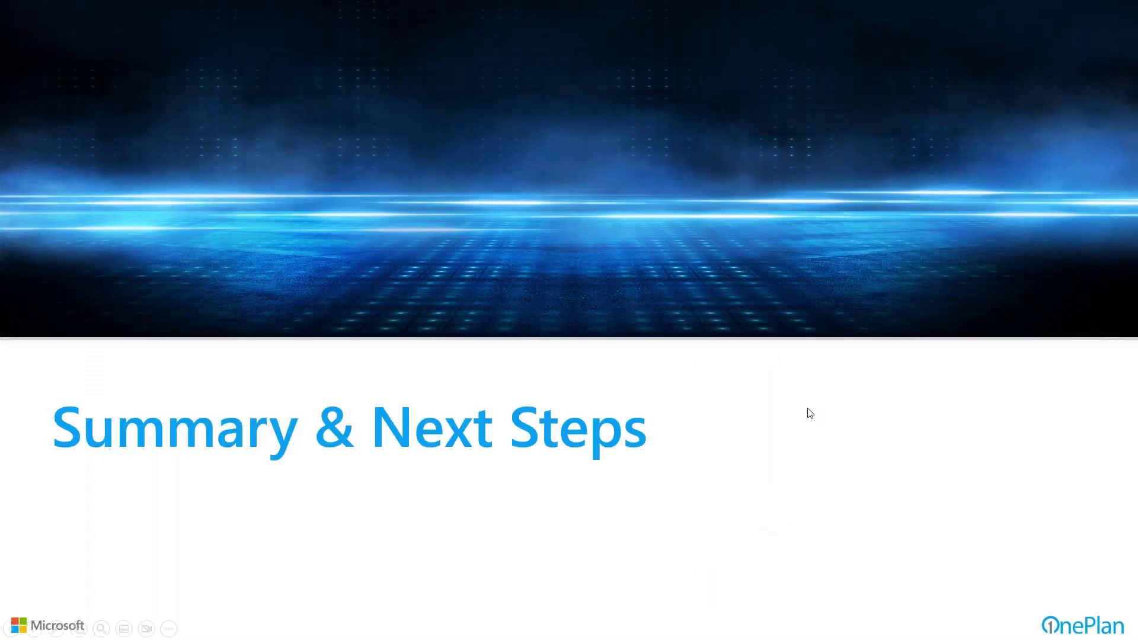
{"action": "left_click", "coordinate": [810, 413]}
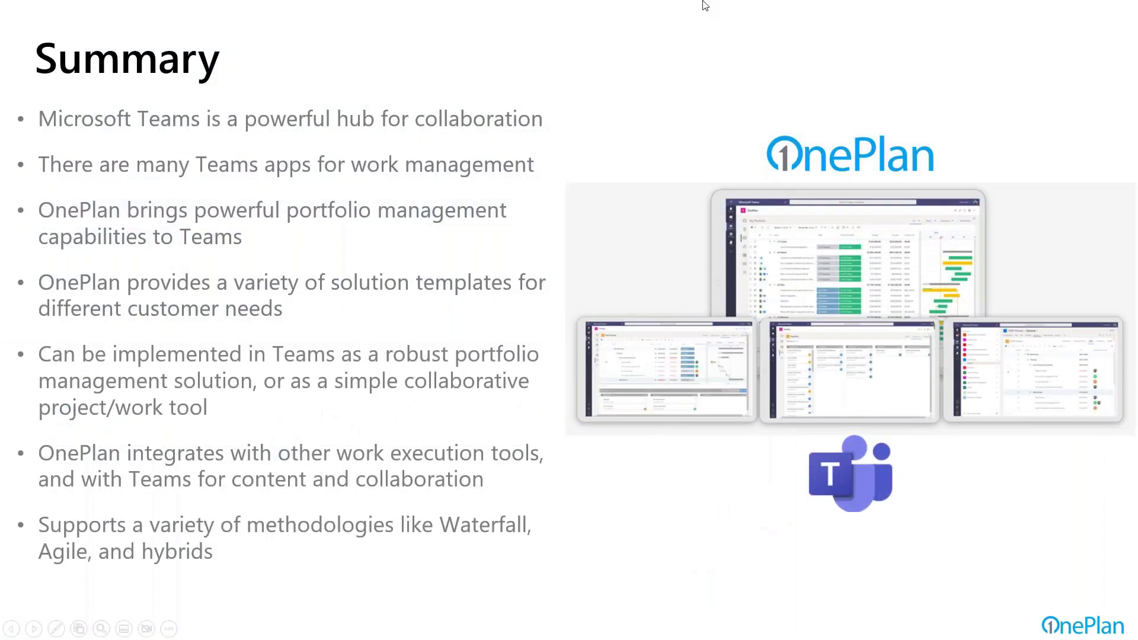